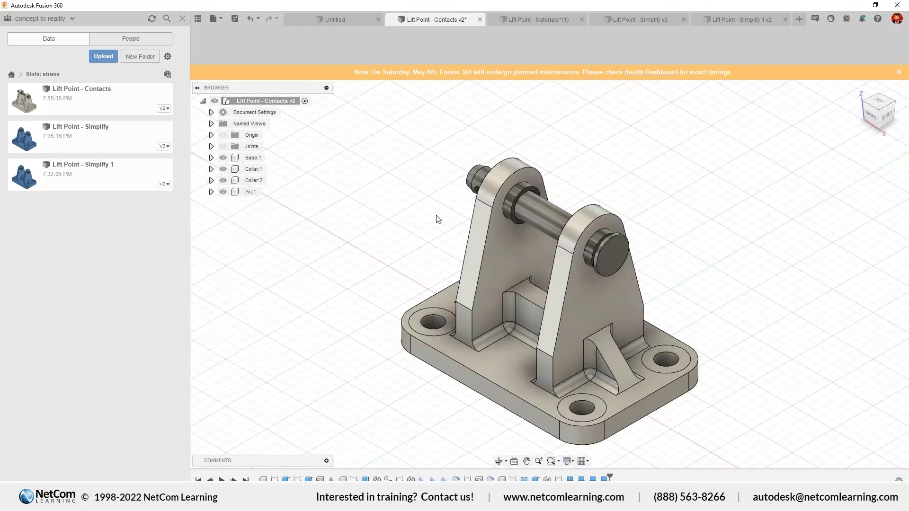
Step: Close the data panel and inspect the pin and collars by hiding the Base:1 component, restoring it when done
click(183, 19)
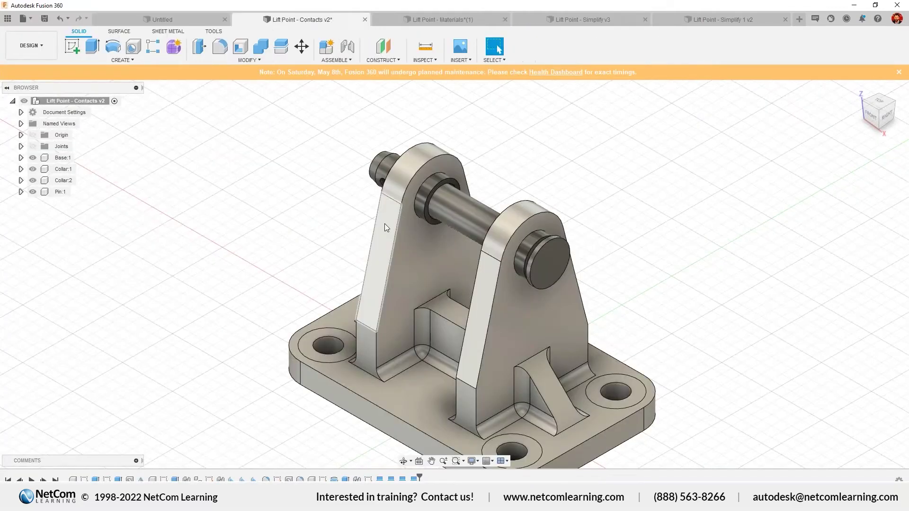
scroll(384, 223, down, 2)
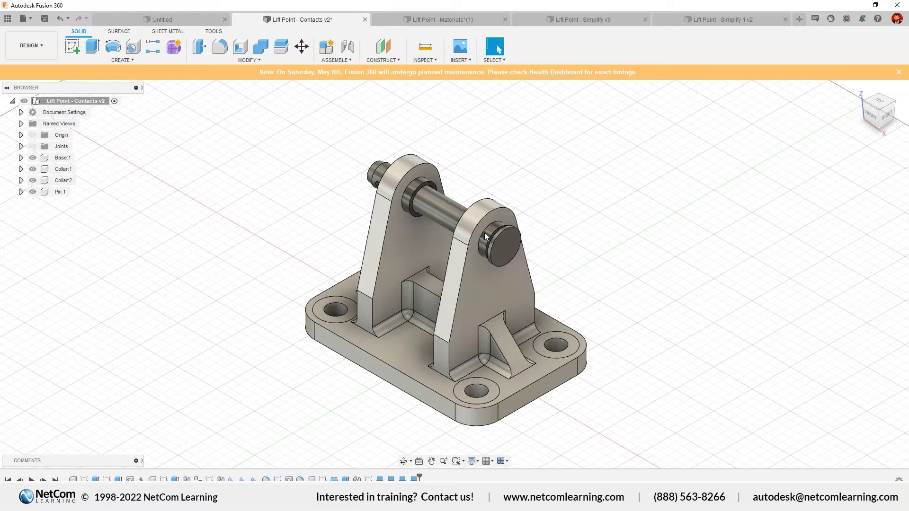
click(34, 161)
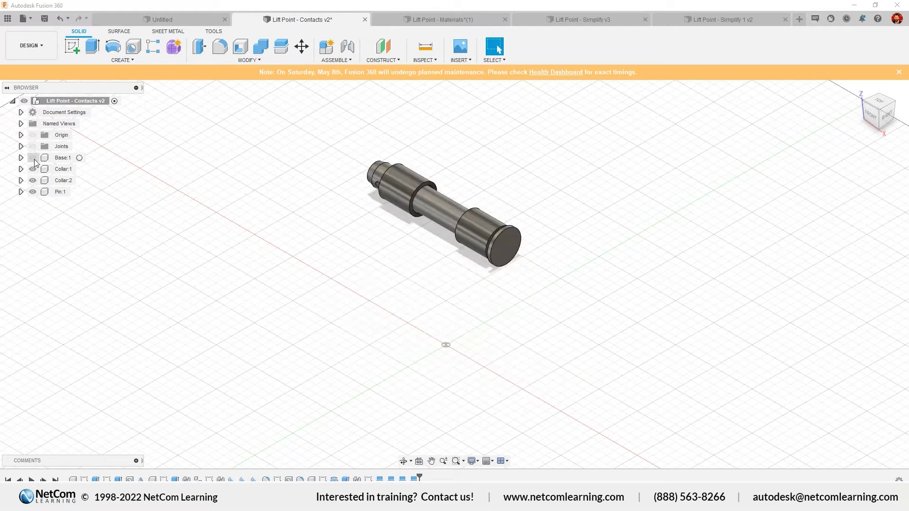
click(33, 159)
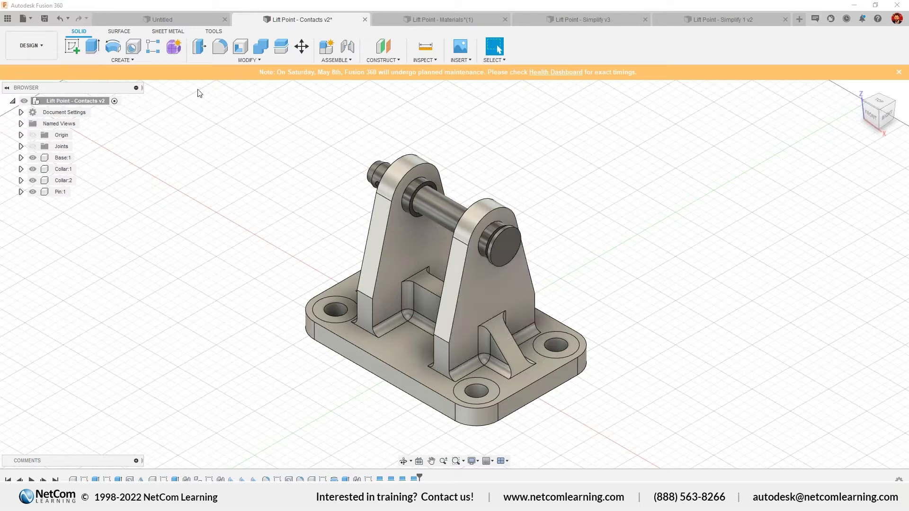
Step: Switch to the Simulation workspace and collapse Model Components and Load Case1 in the browser tree
click(31, 46)
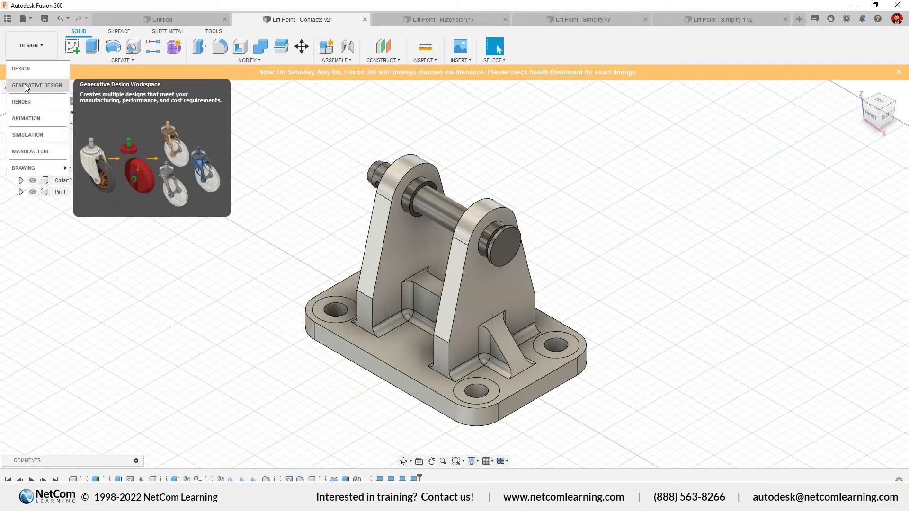
click(27, 136)
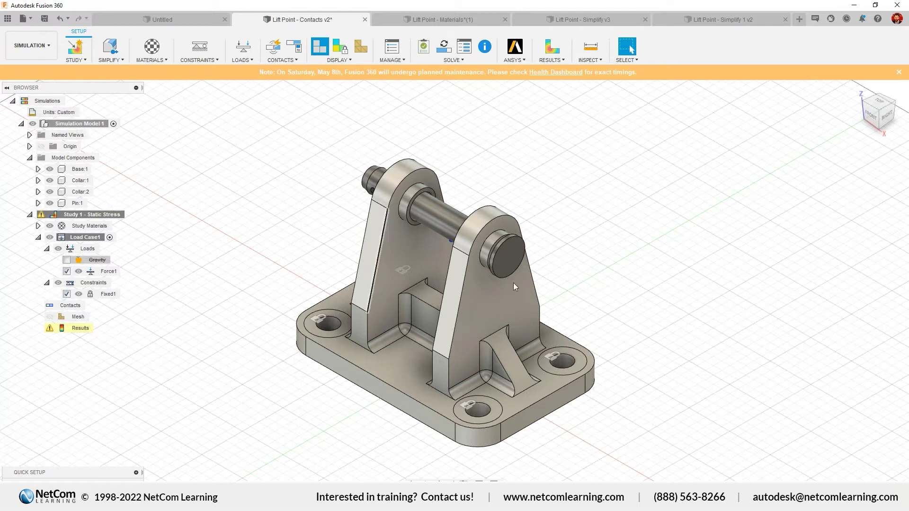
click(29, 158)
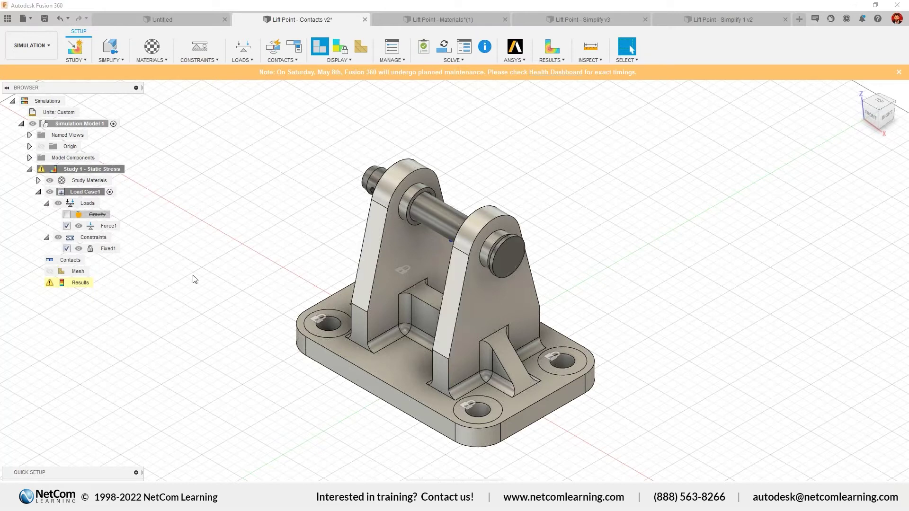
mouse_move(42, 172)
click(38, 191)
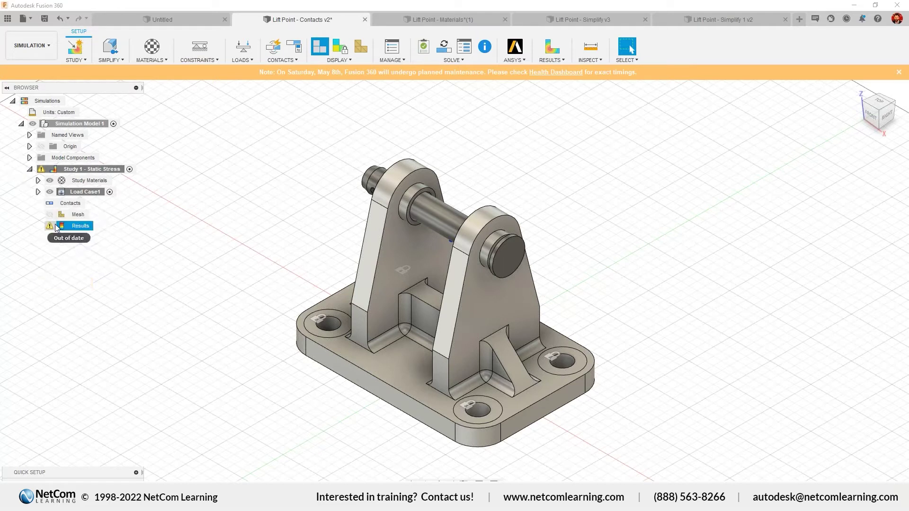
Step: Solve Study 1 - Static Stress locally, viewing the On Cloud solve option before starting
click(53, 228)
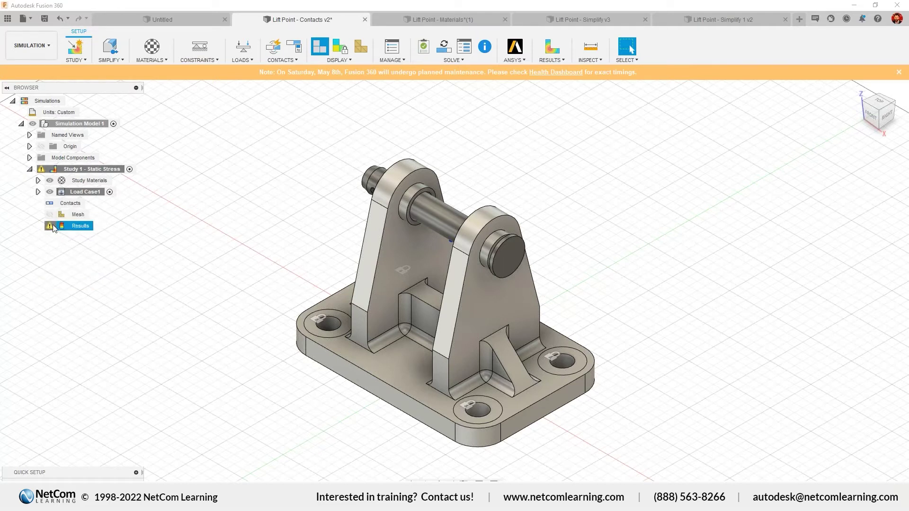
click(443, 45)
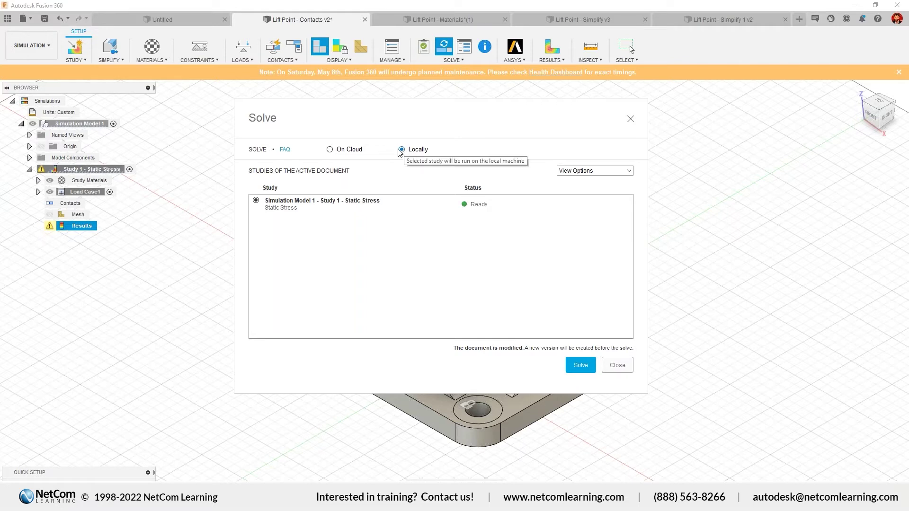
click(330, 149)
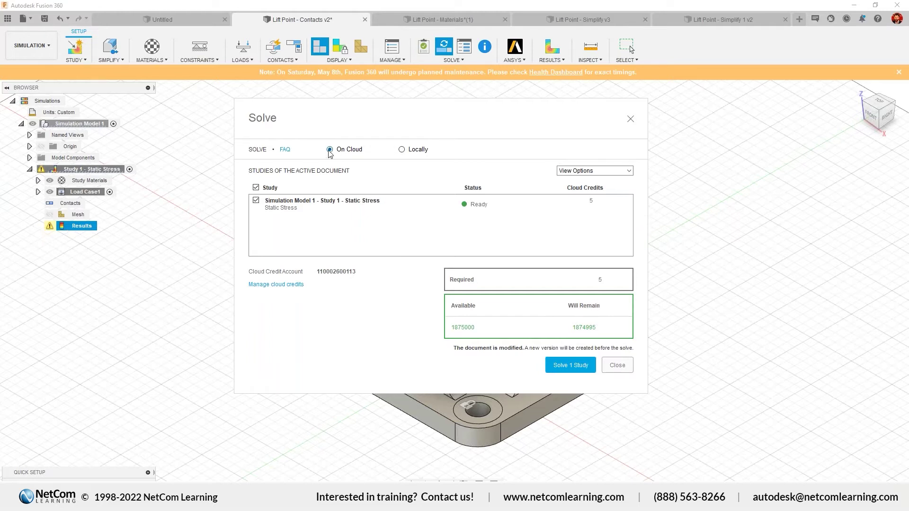
click(402, 150)
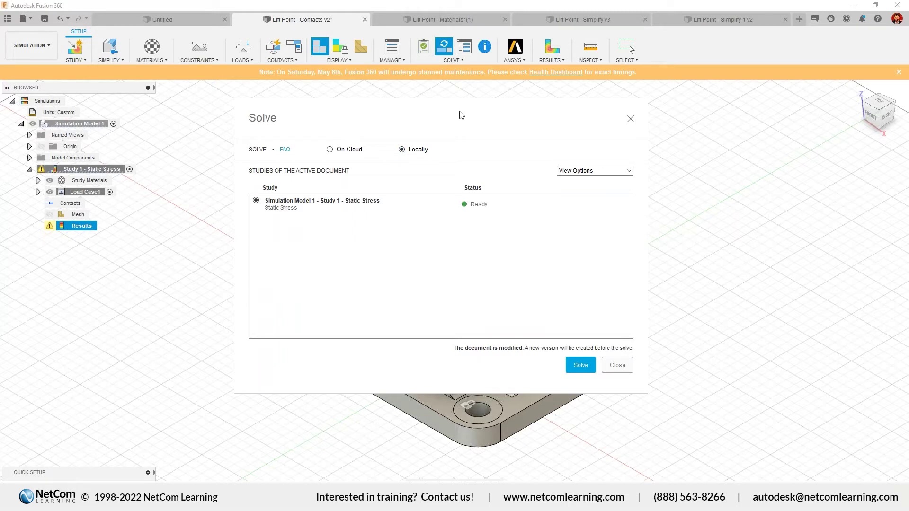
drag(461, 115, 488, 112)
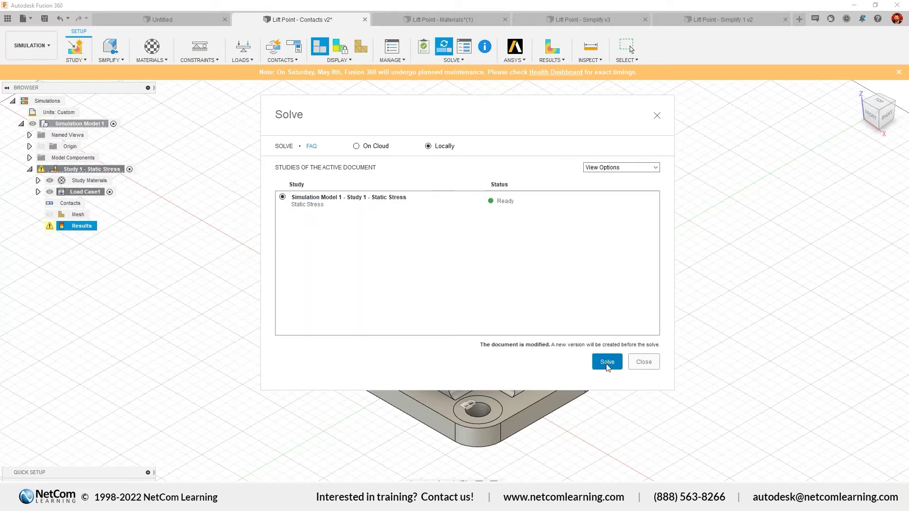
click(607, 364)
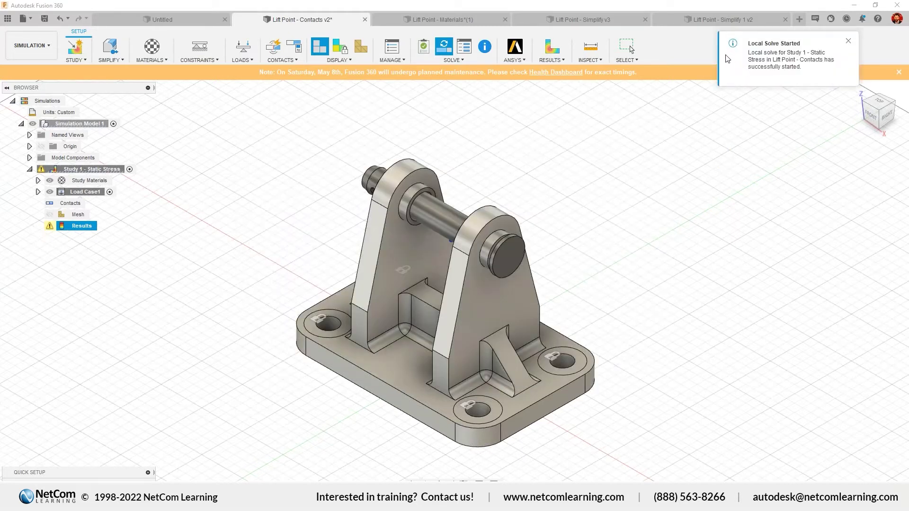
Step: Check the progress of the static stress solve in the simulation job status list and close it
click(724, 62)
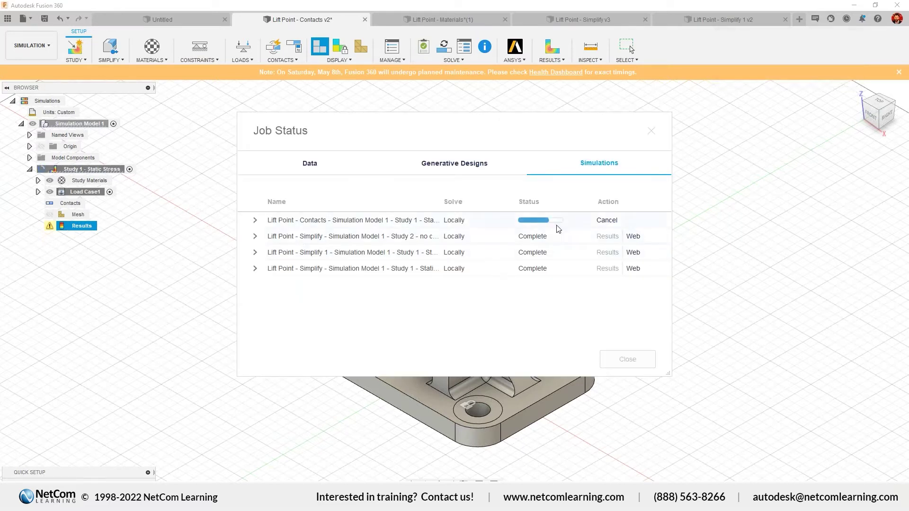
mouse_move(548, 231)
key(Escape)
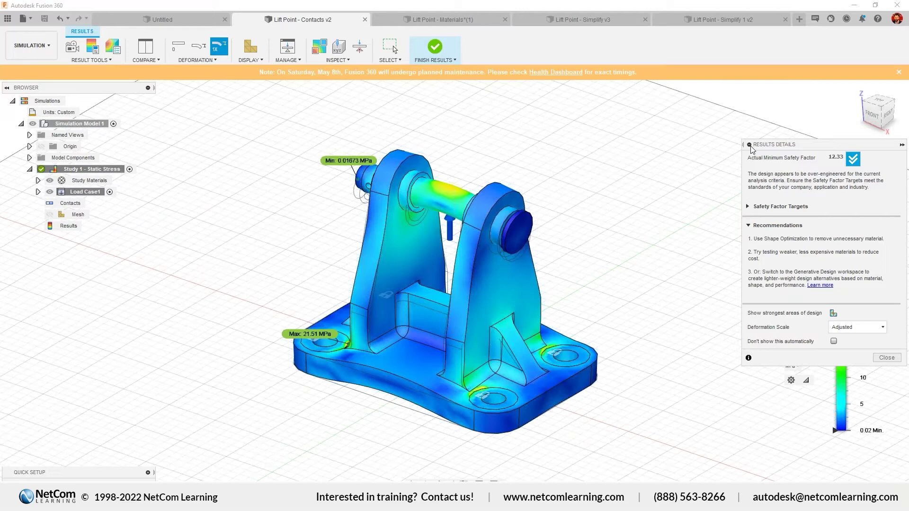
Step: Minimise and dock the results details and display the Safety Factor result on the bracket
click(749, 146)
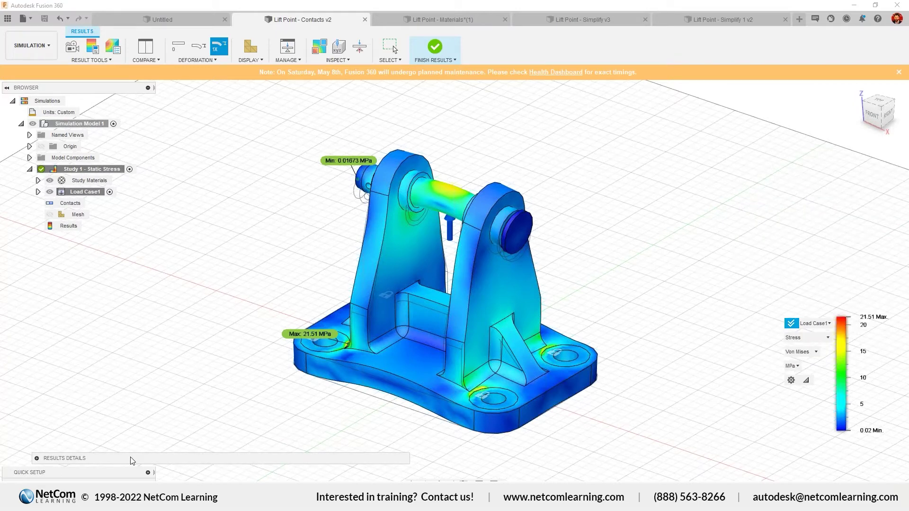
drag(132, 460, 85, 460)
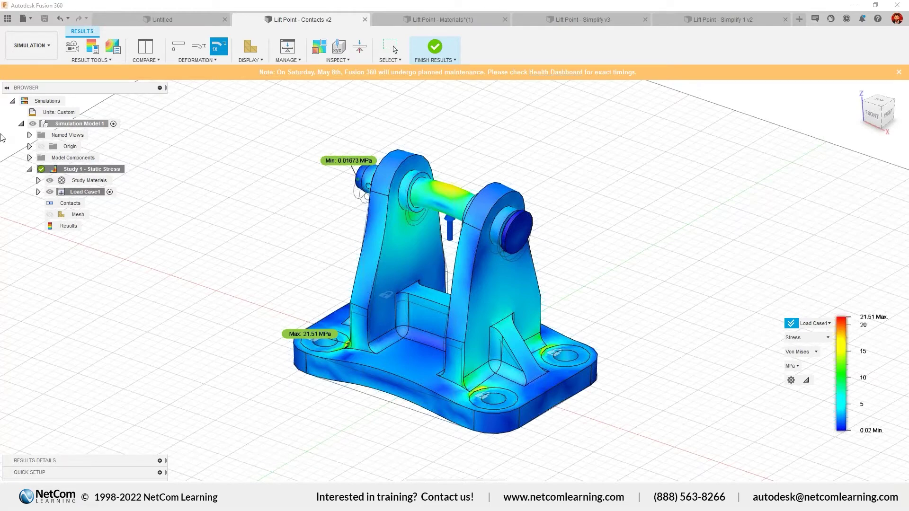
click(806, 337)
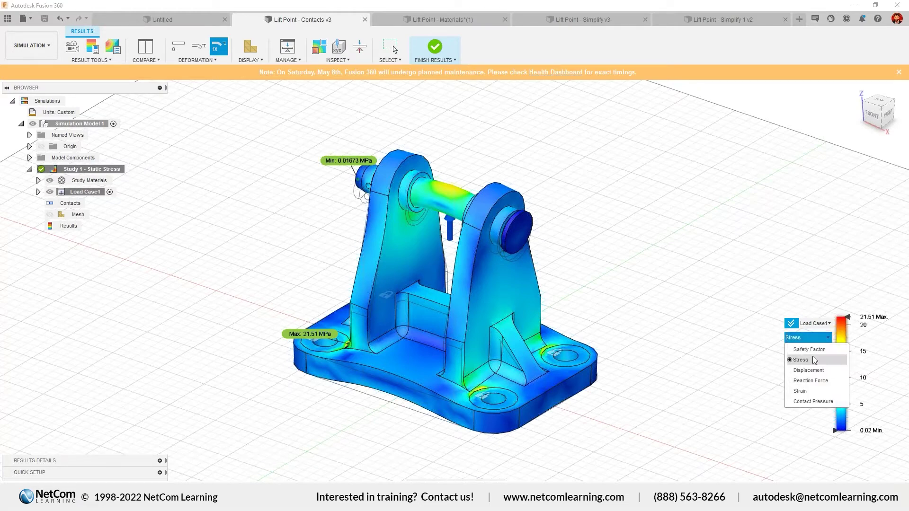
click(813, 351)
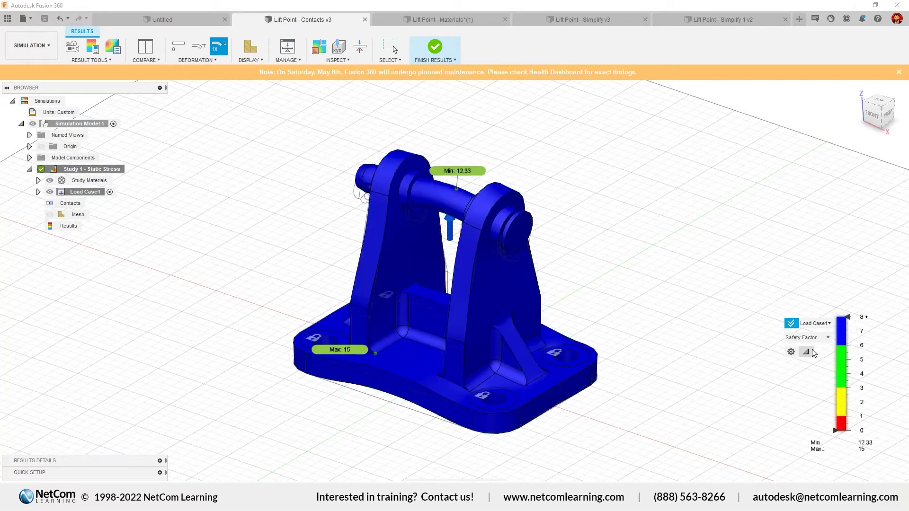
Step: Display the Displacement result, examine the deformed bracket from several angles, and finish the results review
click(808, 338)
click(808, 370)
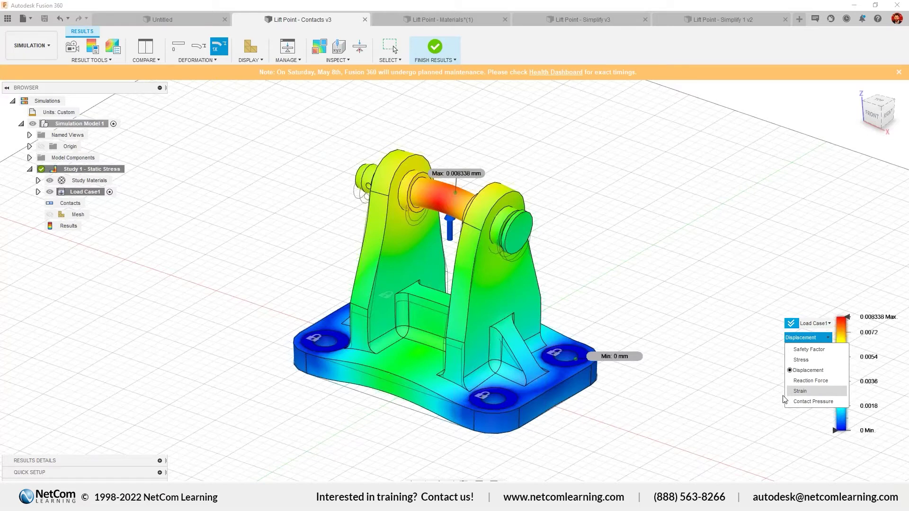
click(757, 385)
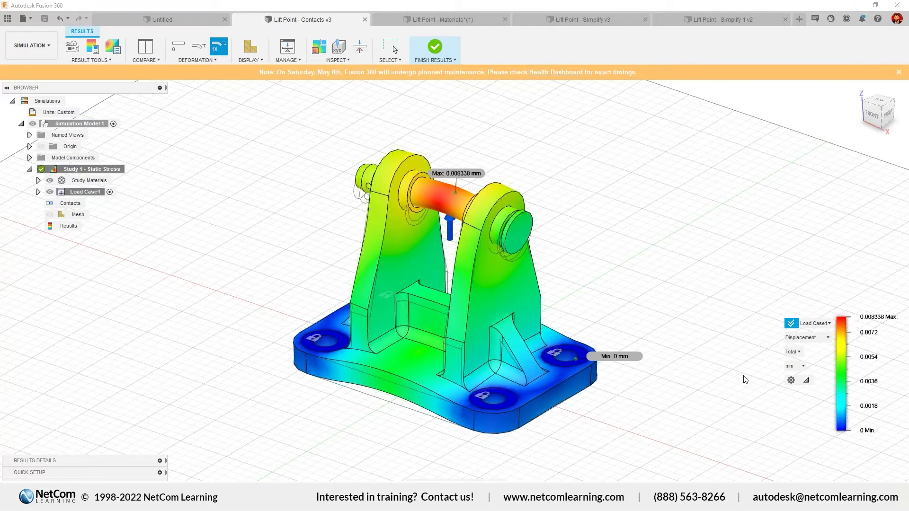
shift+middle_drag(745, 379, 487, 259)
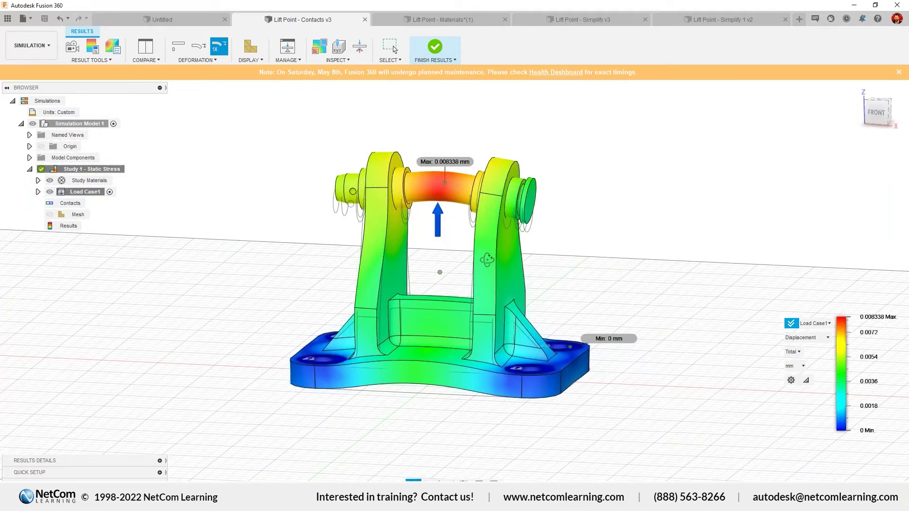
shift+middle_drag(487, 259, 409, 250)
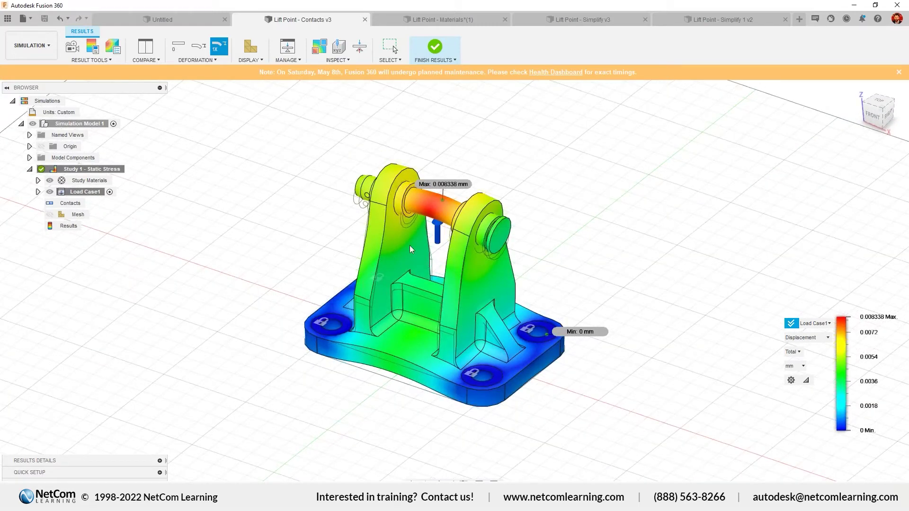
shift+middle_drag(417, 237, 422, 230)
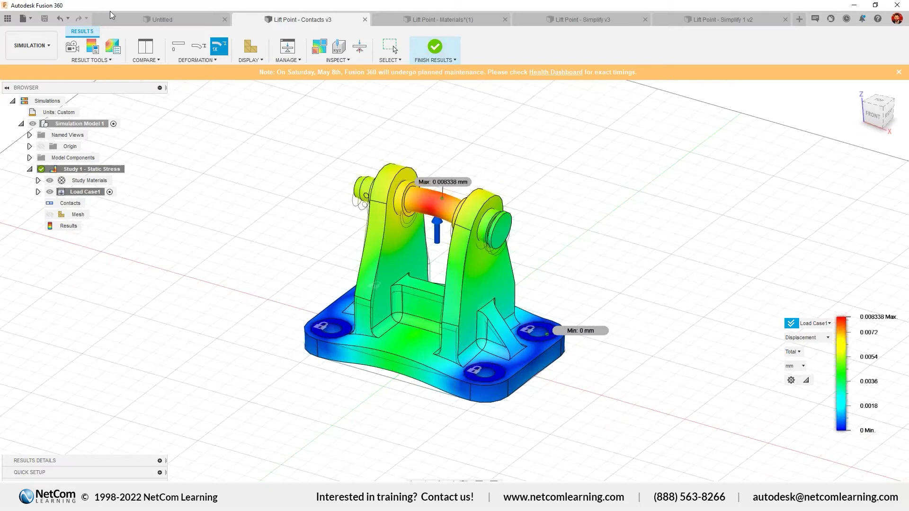
click(435, 50)
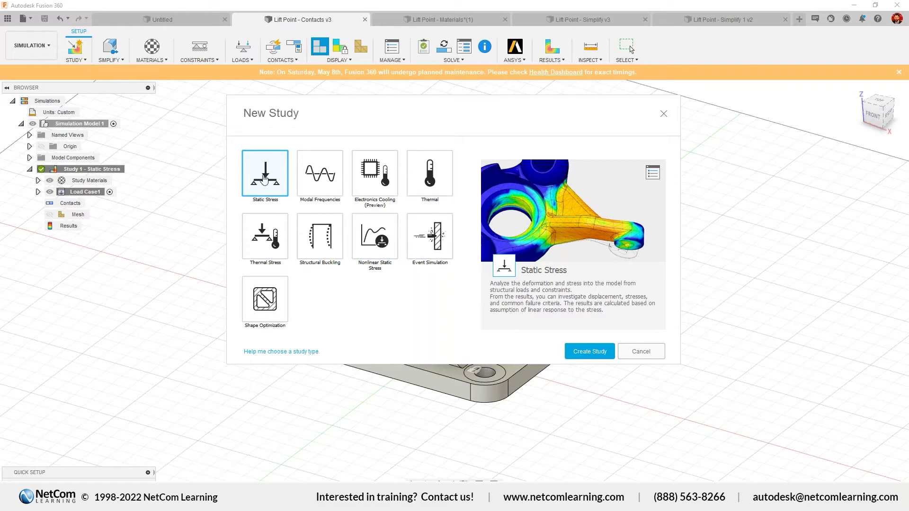
Step: Create a new Static Stress study and rename it Static stress 2
click(588, 349)
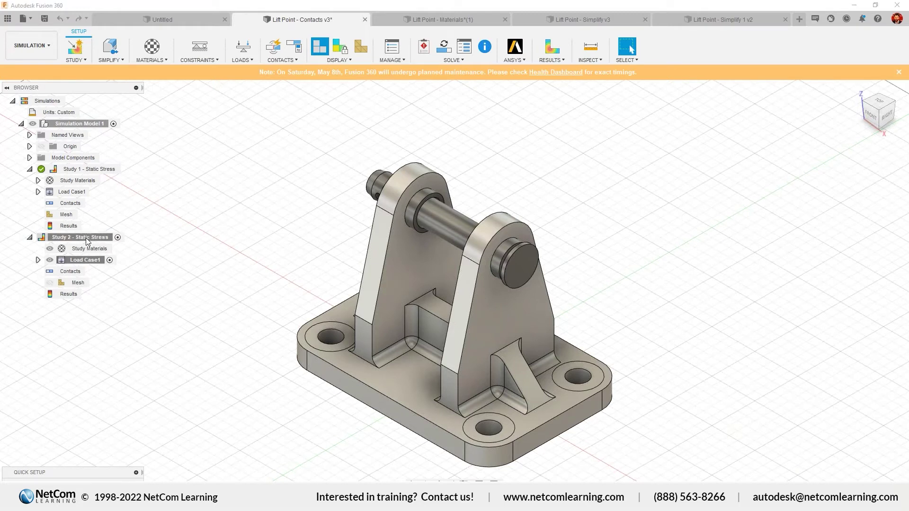
double_click(87, 237)
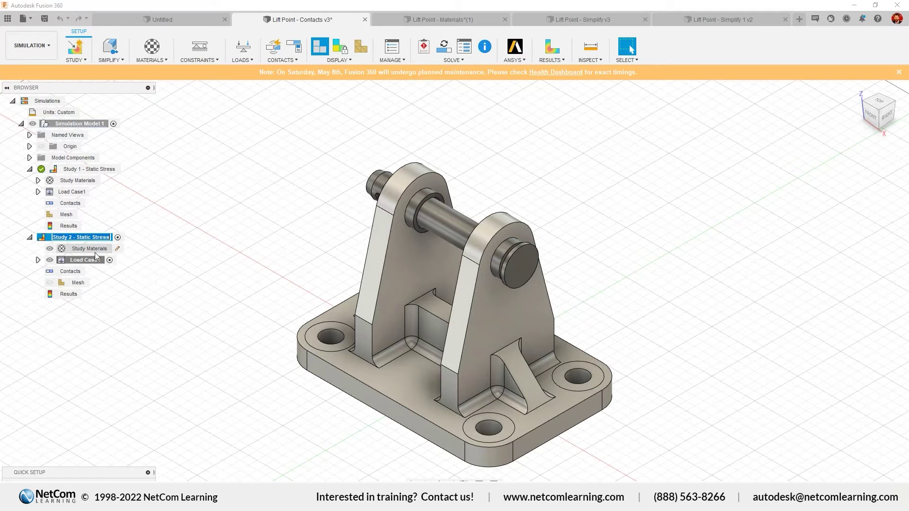
key(BackSpace)
text(Stat)
key(Return)
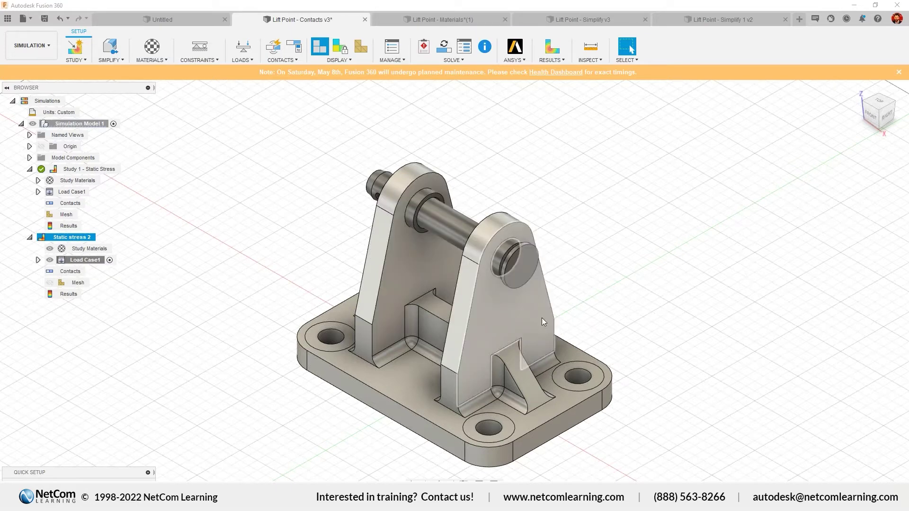
Step: Open the study materials of Static stress 2 and select the aluminum Base:1 entry
shift+middle_drag(542, 317, 385, 269)
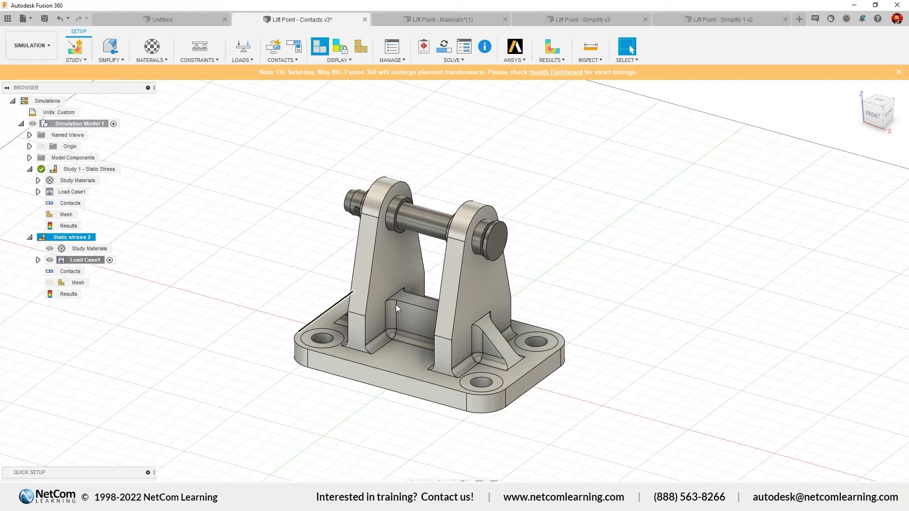
mouse_move(460, 311)
shift+middle_down()
mouse_move(442, 305)
mouse_move(463, 255)
mouse_move(484, 304)
mouse_move(515, 314)
mouse_move(462, 315)
shift+middle_up()
scroll(434, 281, up, 2)
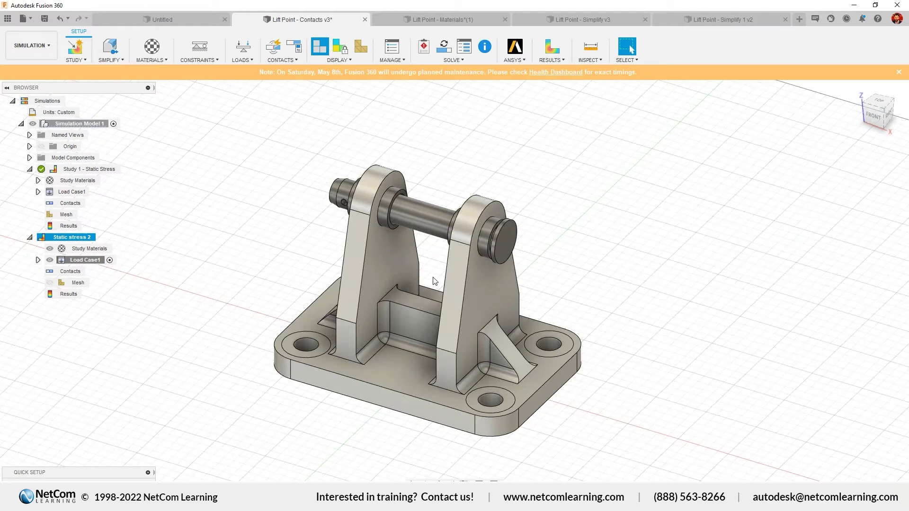
shift+middle_drag(435, 281, 422, 260)
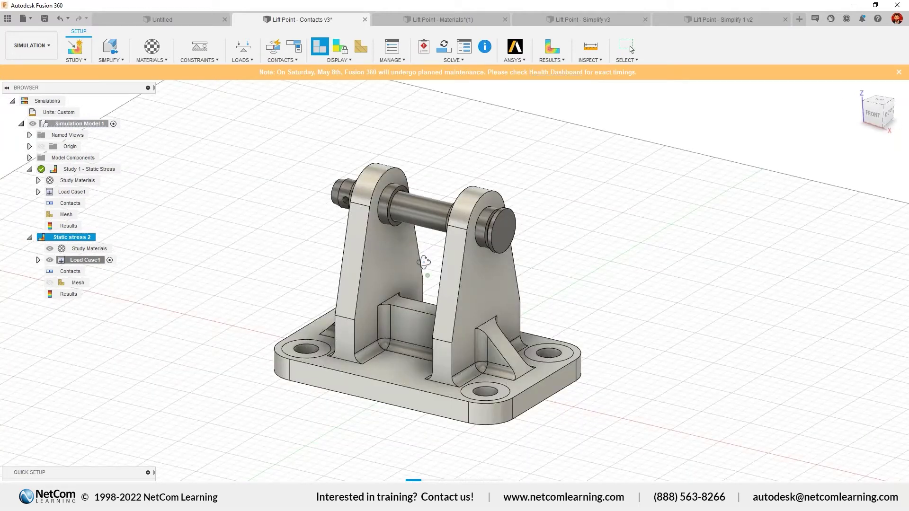
click(152, 54)
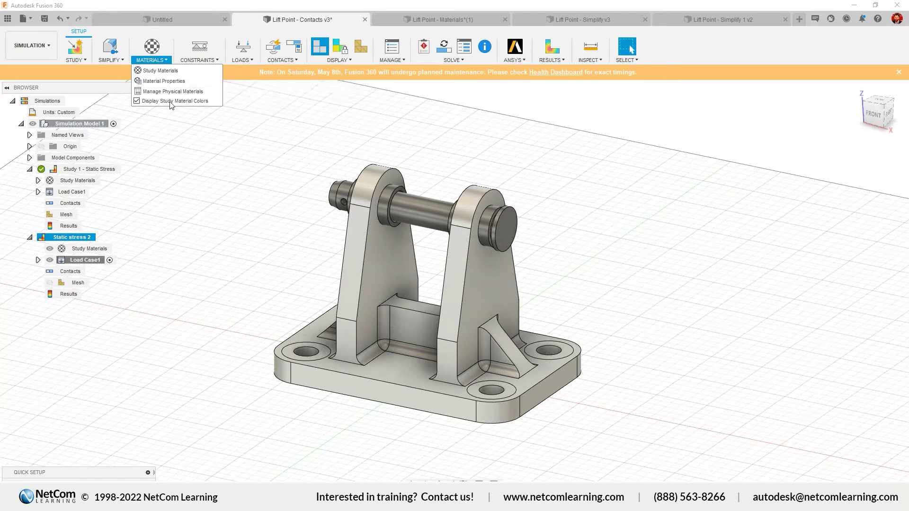
click(167, 71)
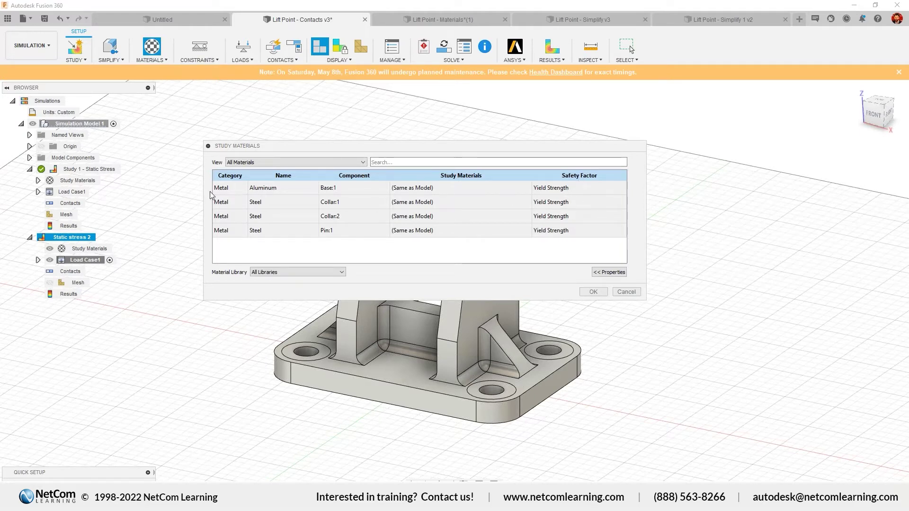
click(226, 191)
click(266, 189)
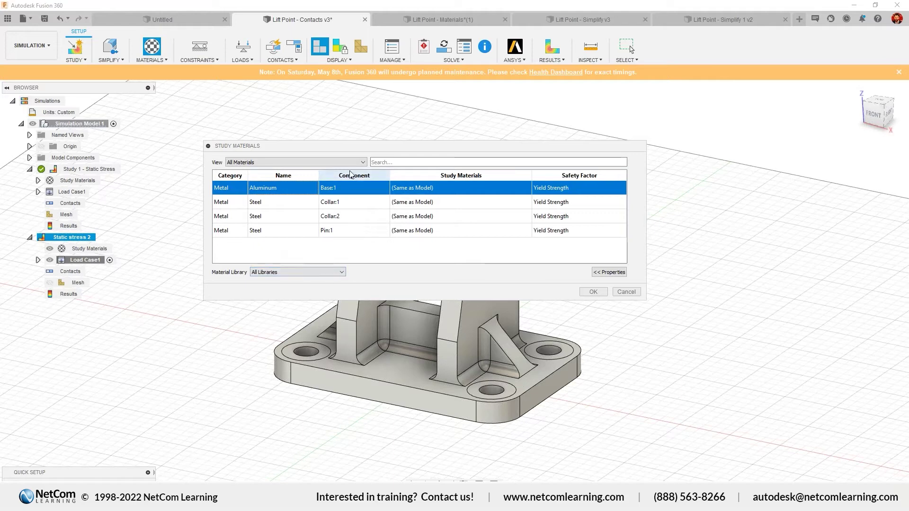
Step: Check the available material libraries, show the properties of the Base:1 aluminum, and close the study materials
drag(362, 145, 494, 113)
click(474, 241)
click(474, 241)
click(474, 241)
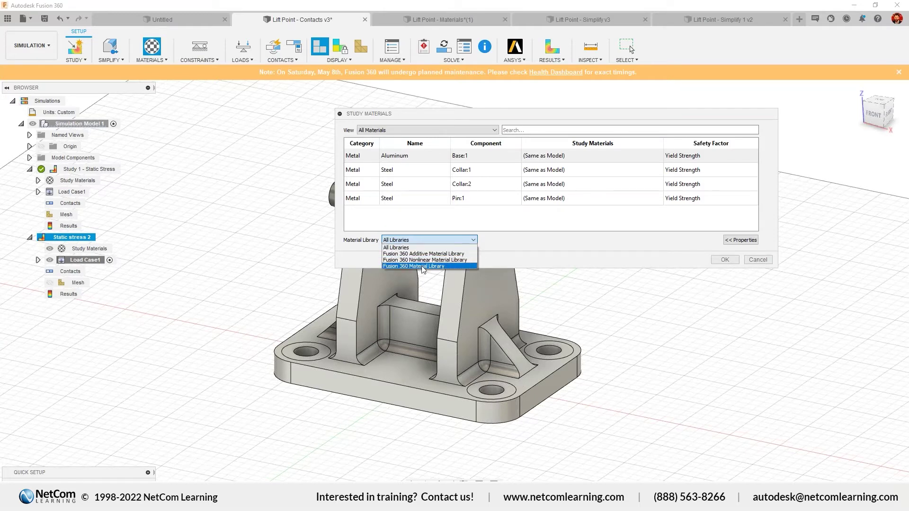
click(602, 256)
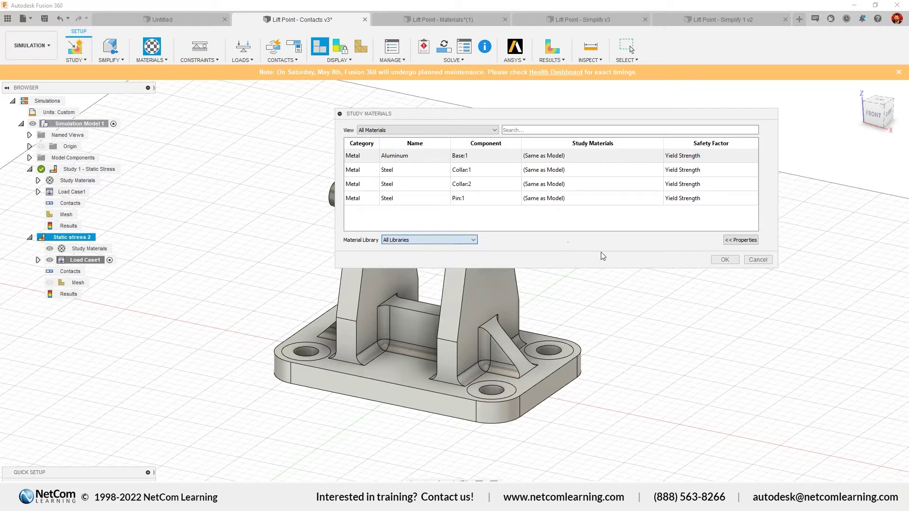
click(752, 241)
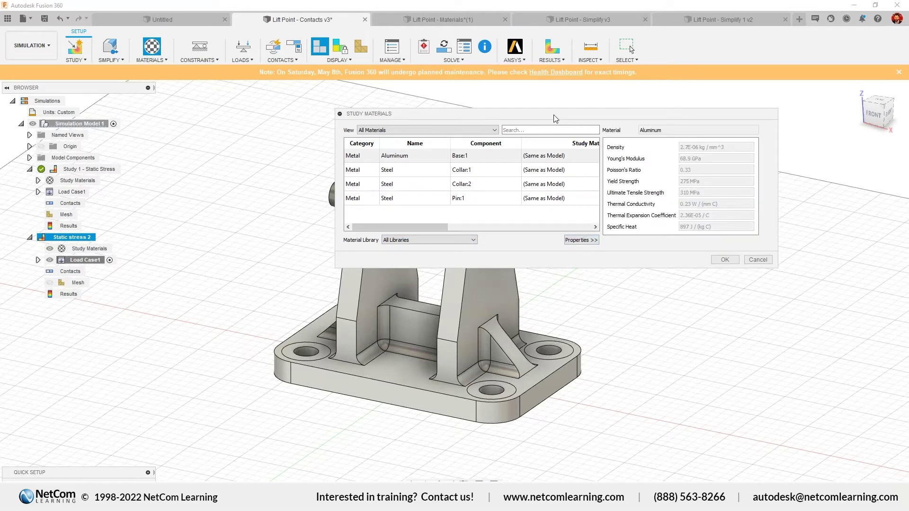
drag(555, 119, 338, 122)
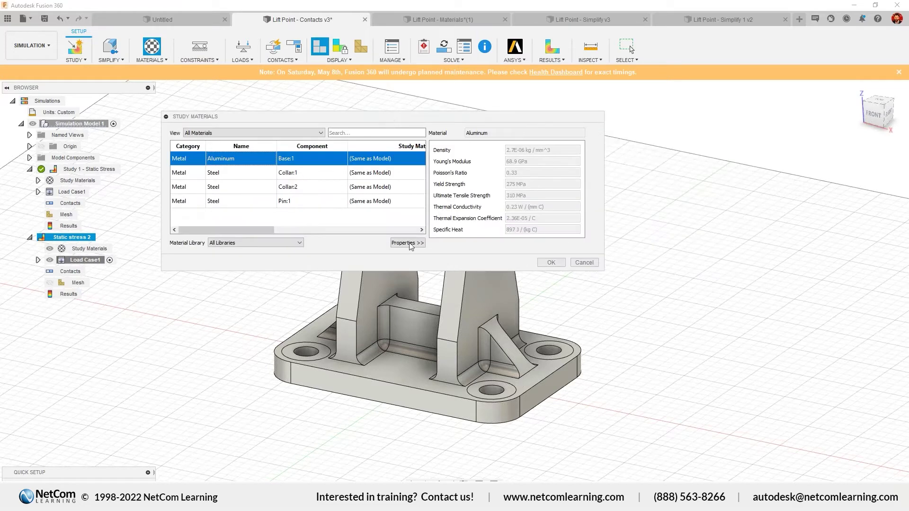
click(552, 263)
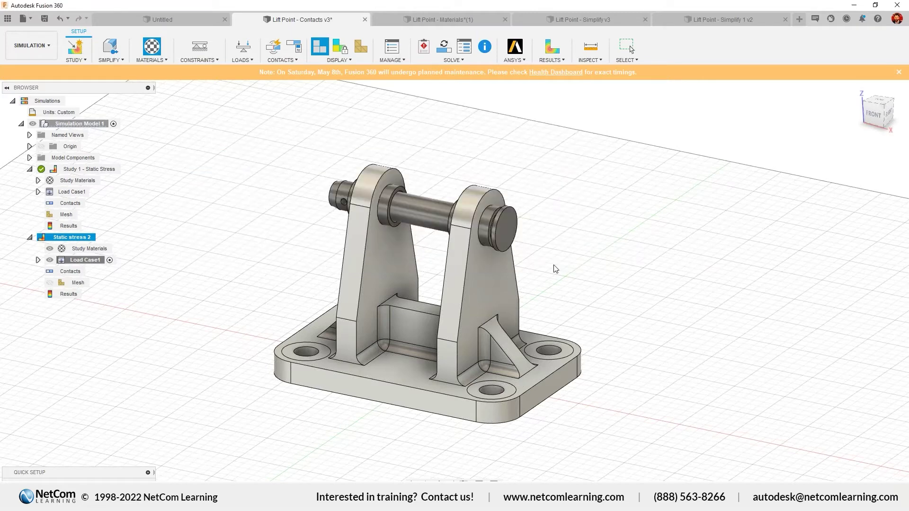
Step: Reopen the study materials, browse the alternative materials for Base:1, and accept the dialog with (Same as Model) kept
click(89, 248)
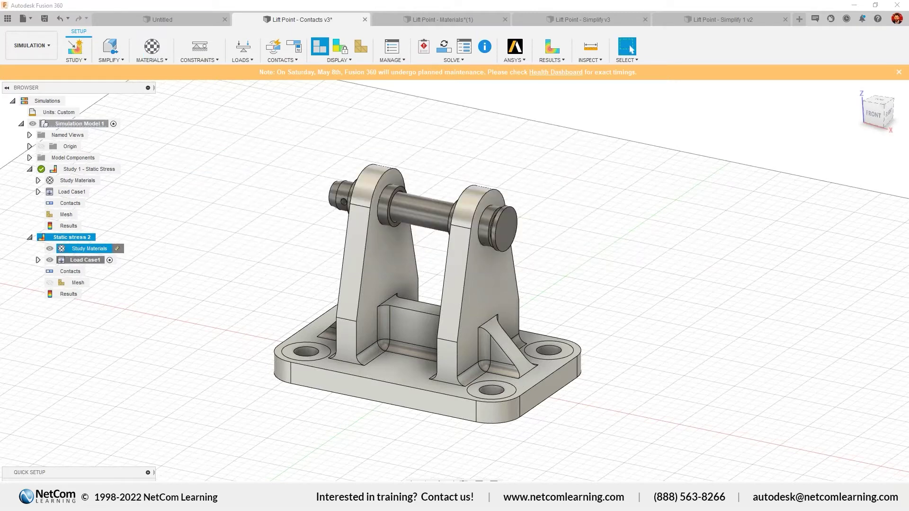
click(117, 248)
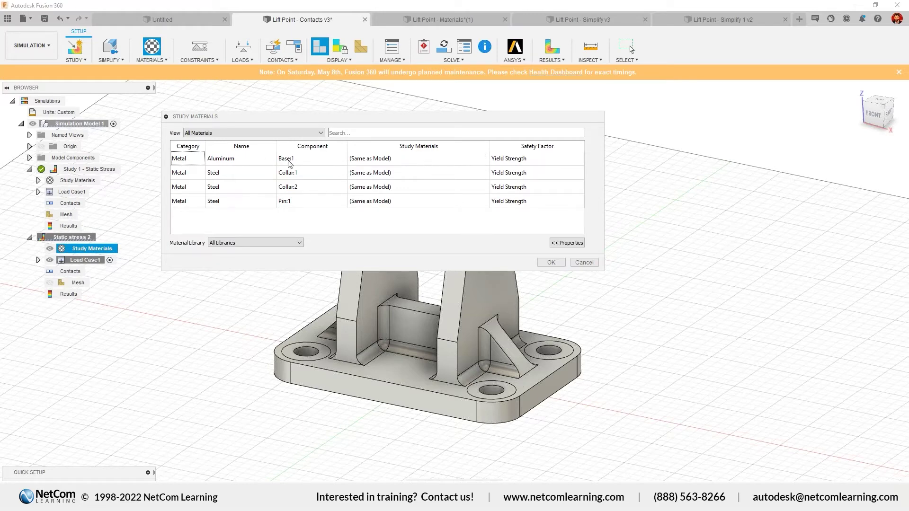
click(482, 159)
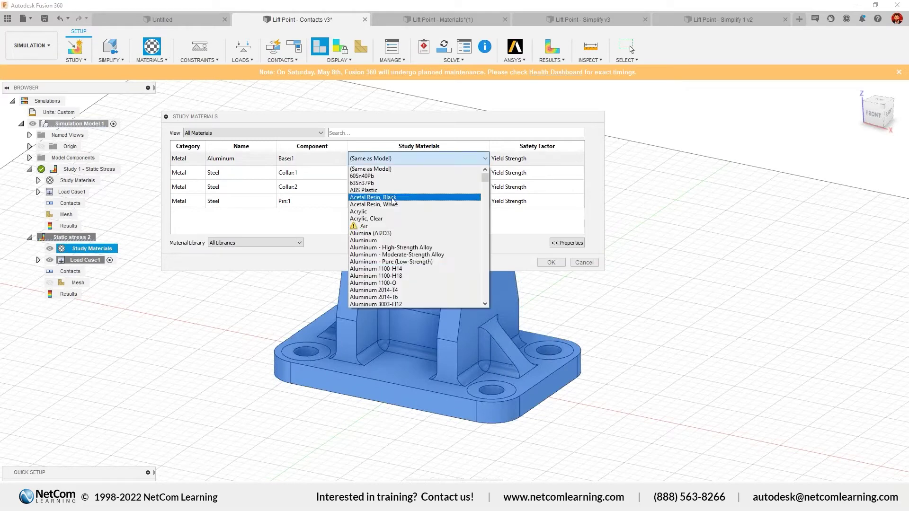
scroll(400, 291, down, 3)
scroll(397, 288, down, 4)
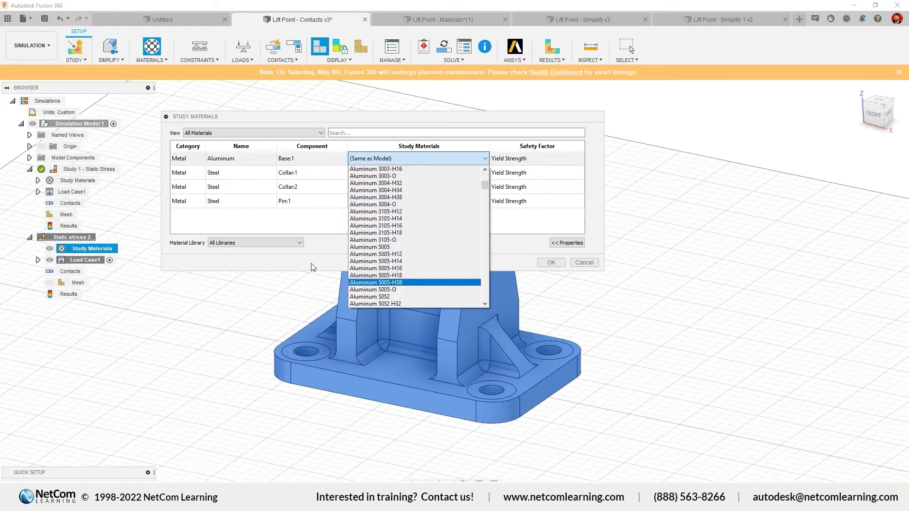
click(298, 292)
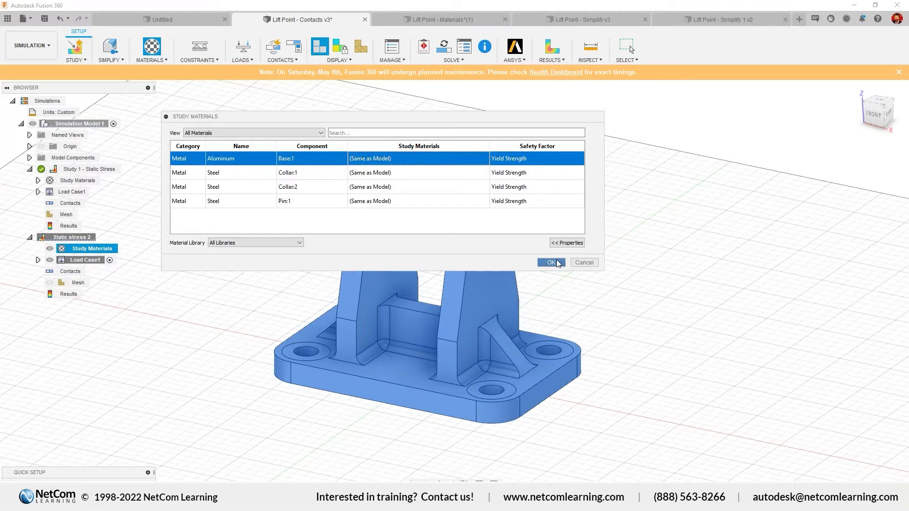
click(552, 263)
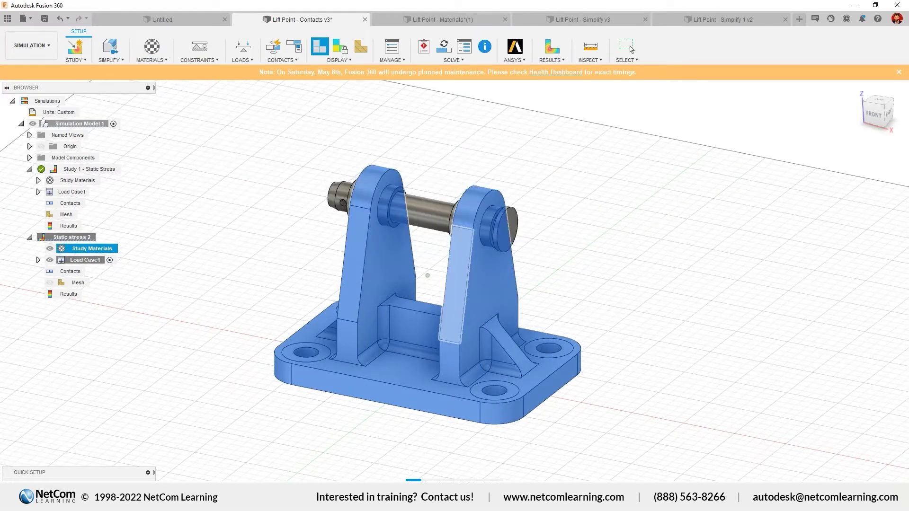
Step: Expand Load Case1 of Static stress 2 to list its loads and constraints
shift+middle_drag(348, 303, 385, 370)
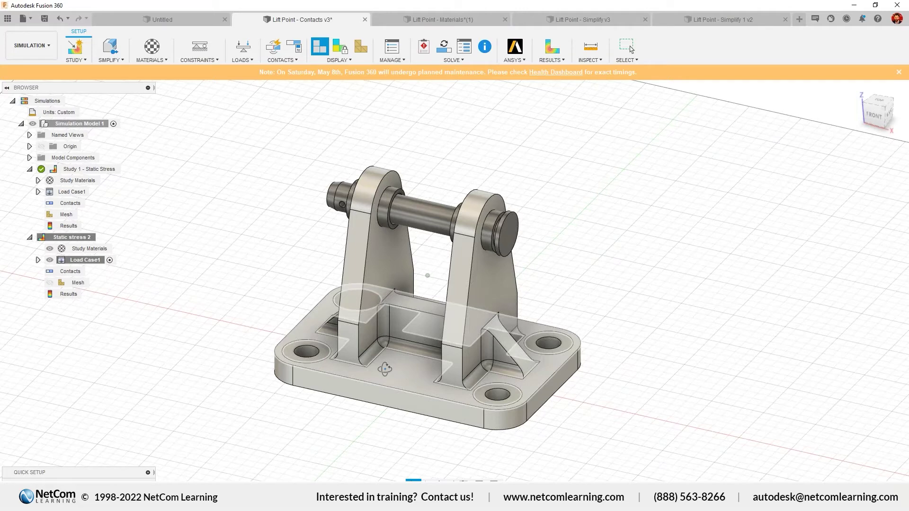
mouse_move(385, 370)
shift+middle_down()
mouse_move(366, 338)
mouse_move(387, 370)
shift+middle_up()
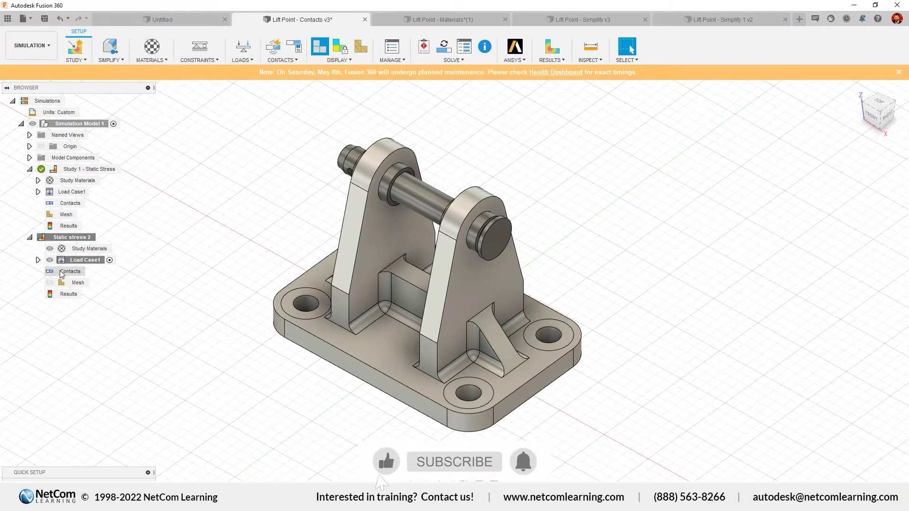
mouse_move(117, 249)
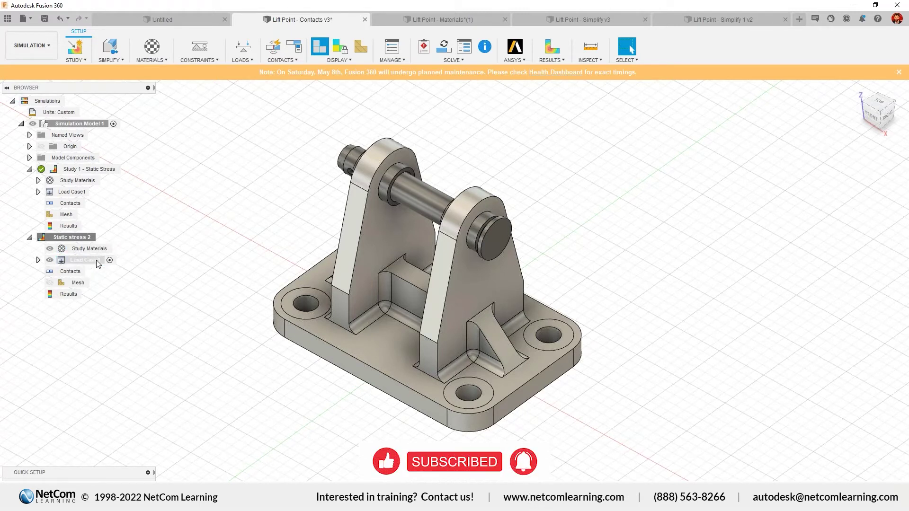
click(109, 259)
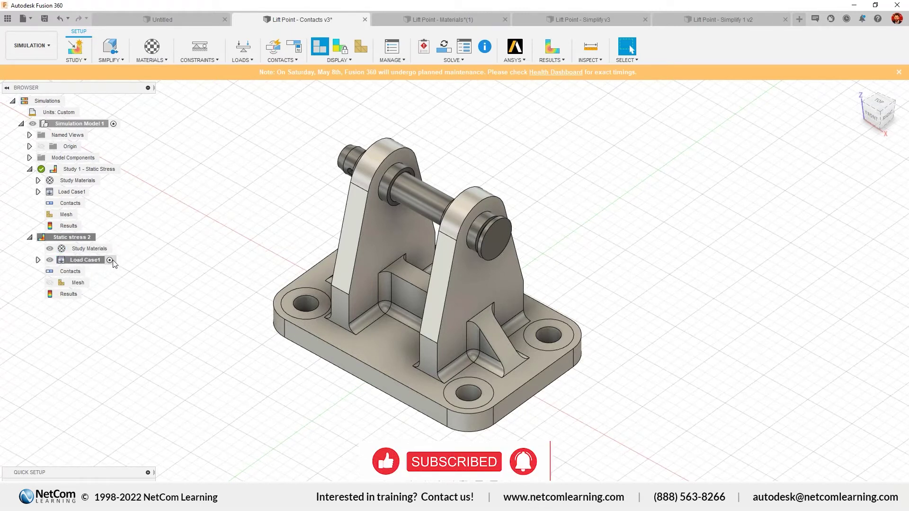
click(38, 260)
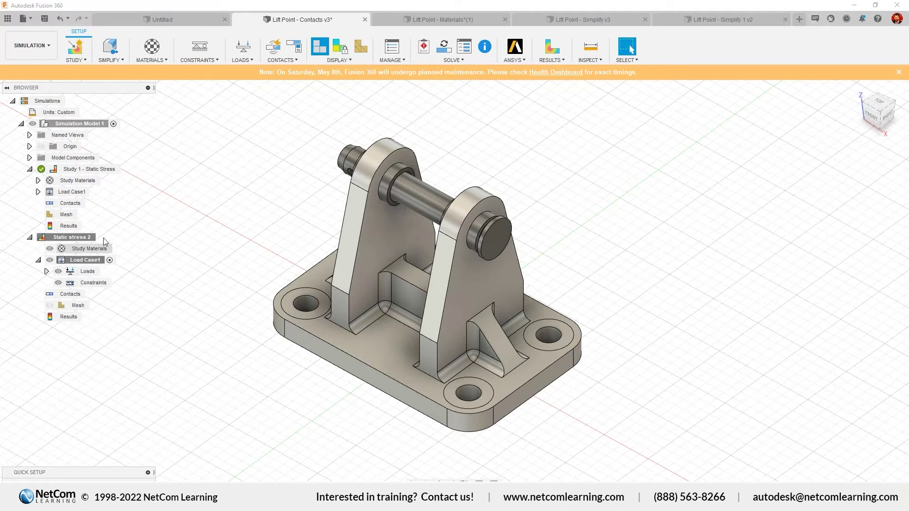
Step: Apply a Fixed structural constraint to the four ring faces around the base's mounting holes, toggling its Ux axis
click(217, 61)
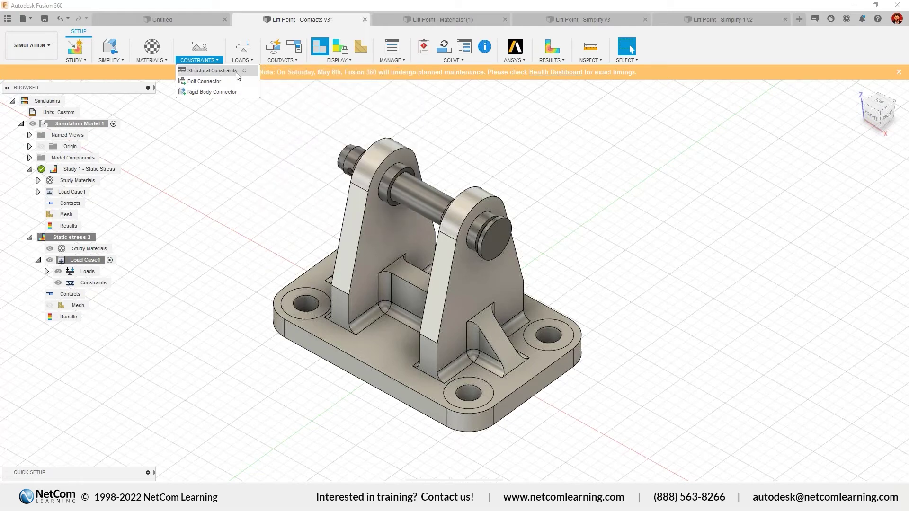
click(212, 70)
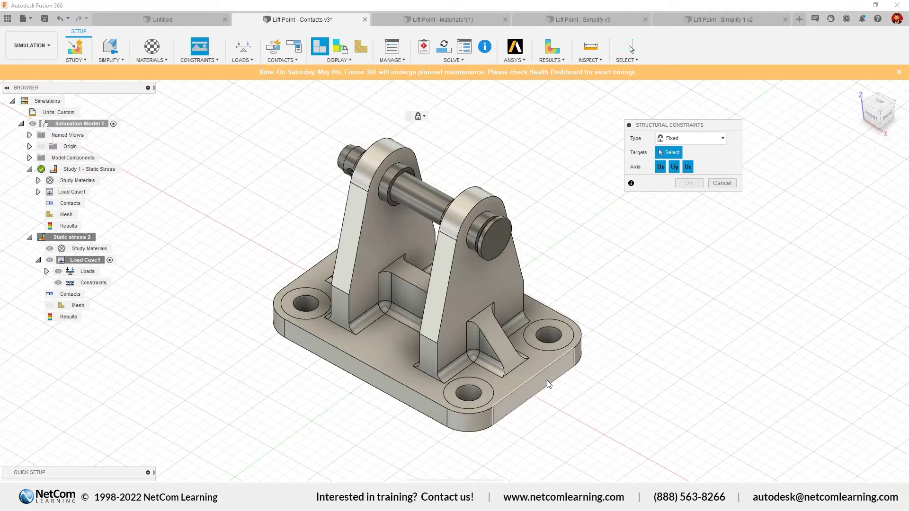
shift+middle_drag(547, 380, 512, 391)
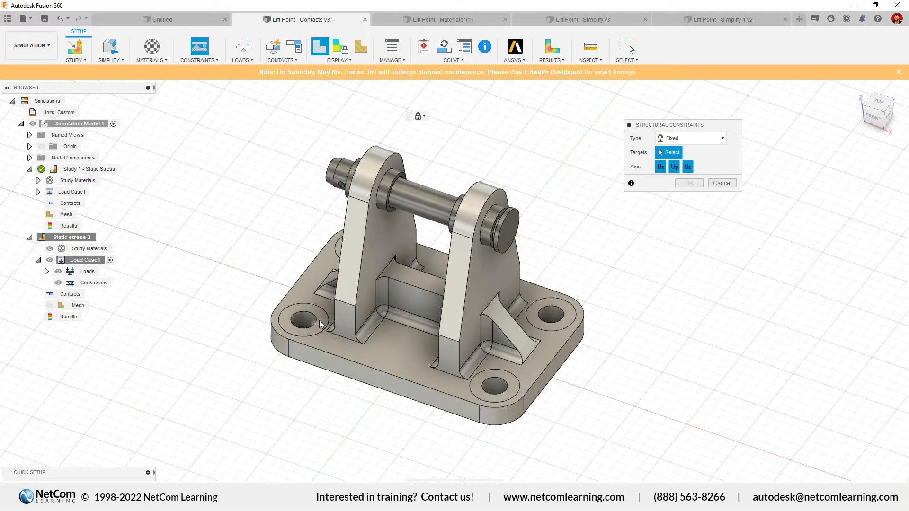
shift+middle_drag(319, 320, 343, 336)
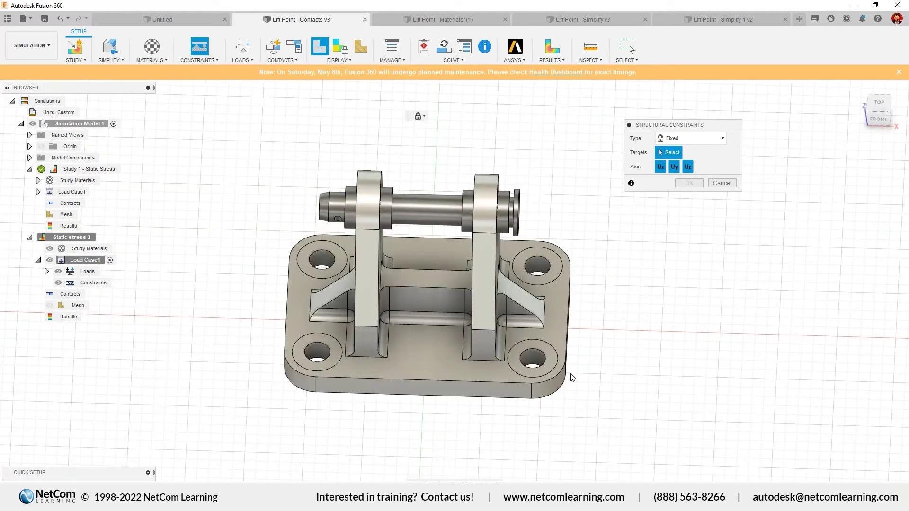
shift+middle_drag(572, 378, 562, 363)
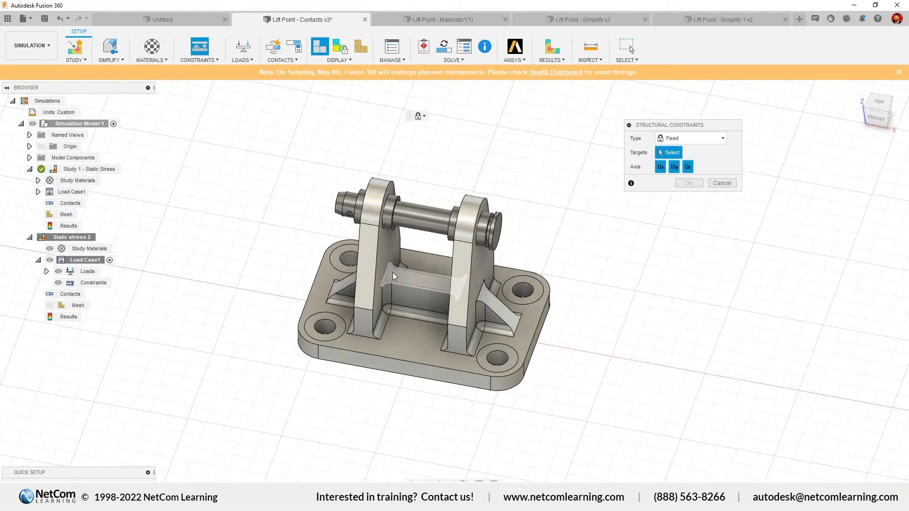
scroll(393, 271, up, 2)
click(309, 258)
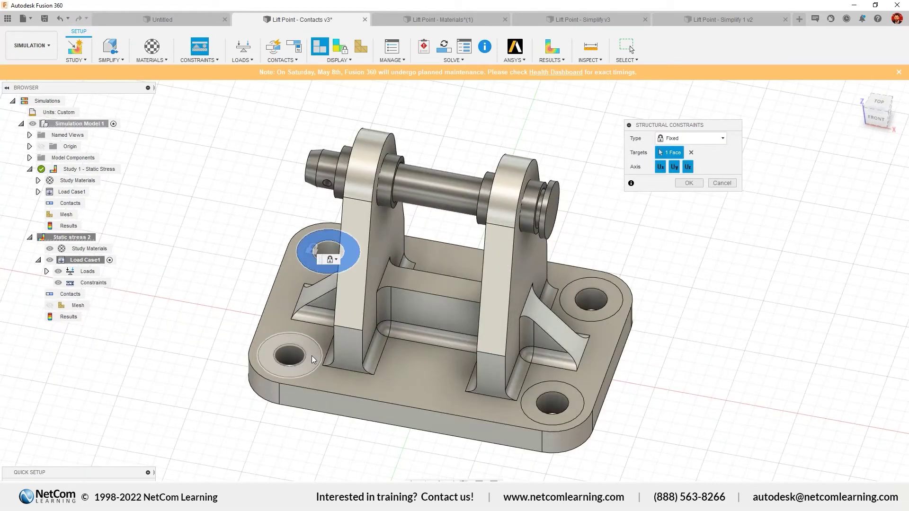
click(311, 356)
click(571, 396)
click(614, 297)
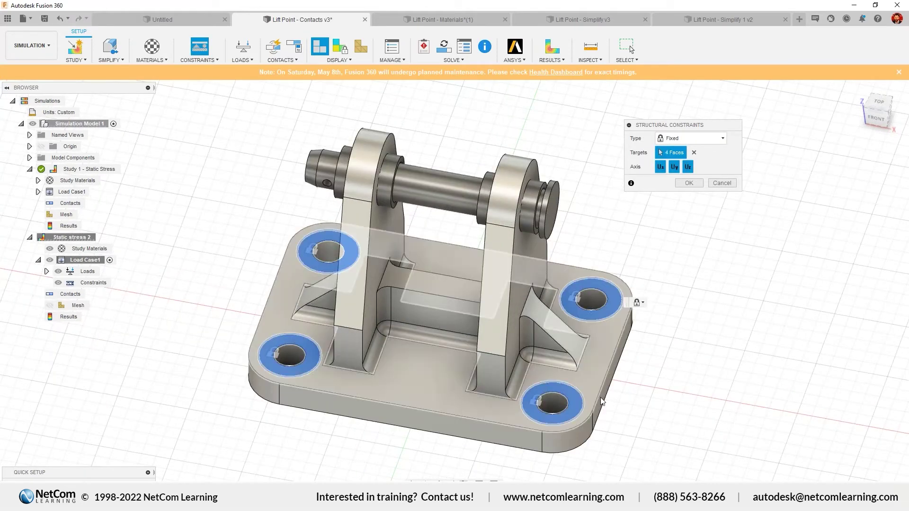
shift+middle_drag(643, 344, 604, 293)
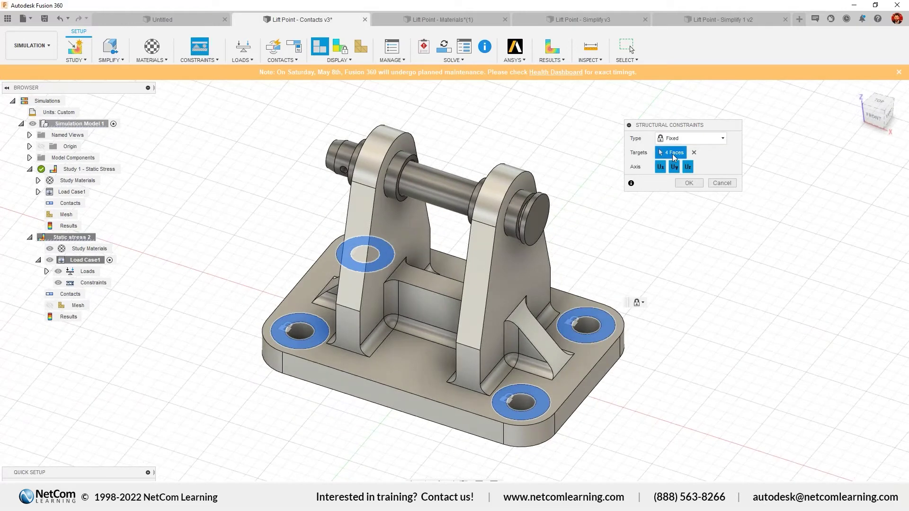
click(660, 167)
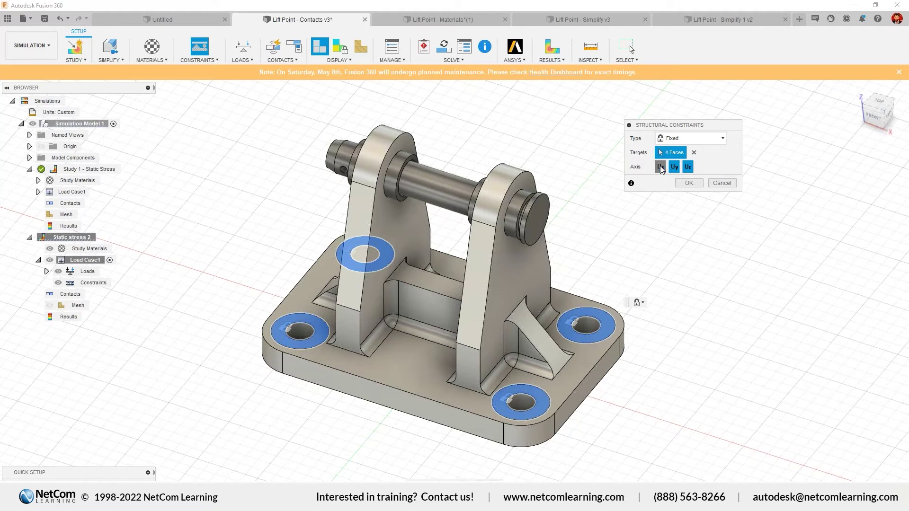
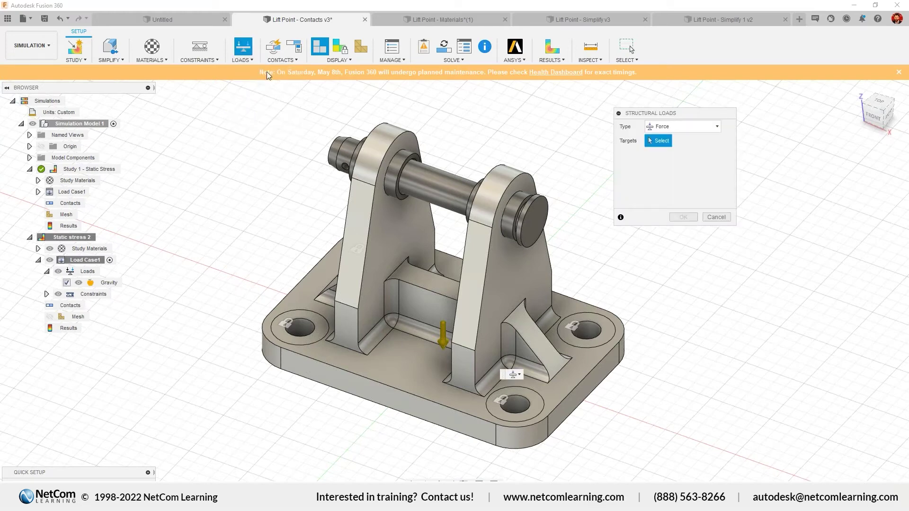
Step: Apply a 600 N Force load to the pin's cylindrical face with an X angle of 180 degrees
click(664, 115)
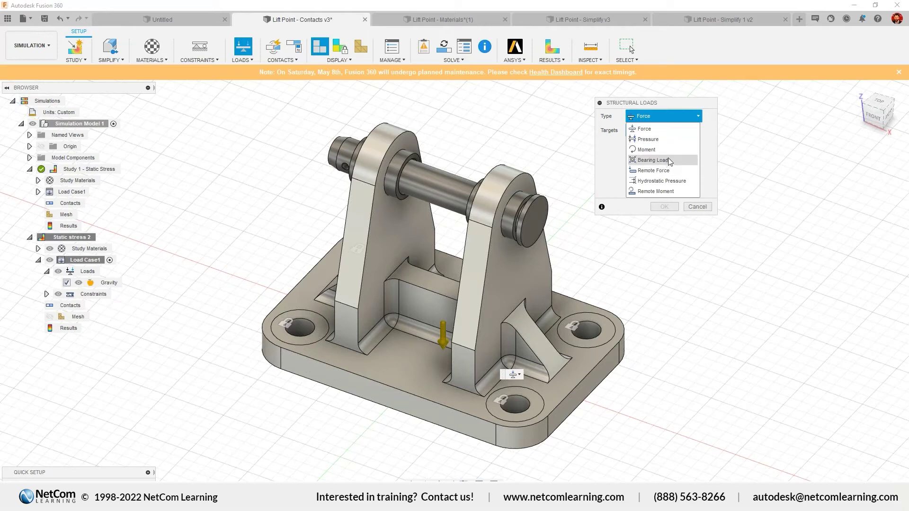
click(648, 129)
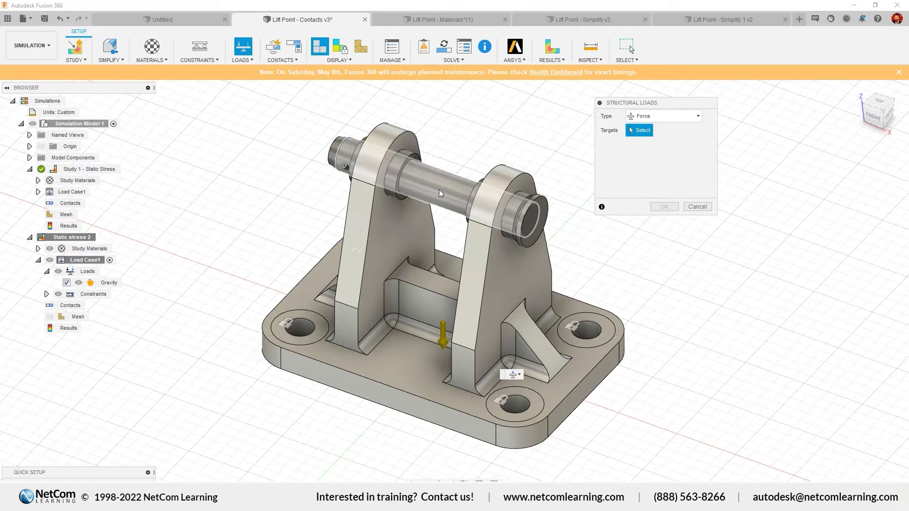
click(439, 189)
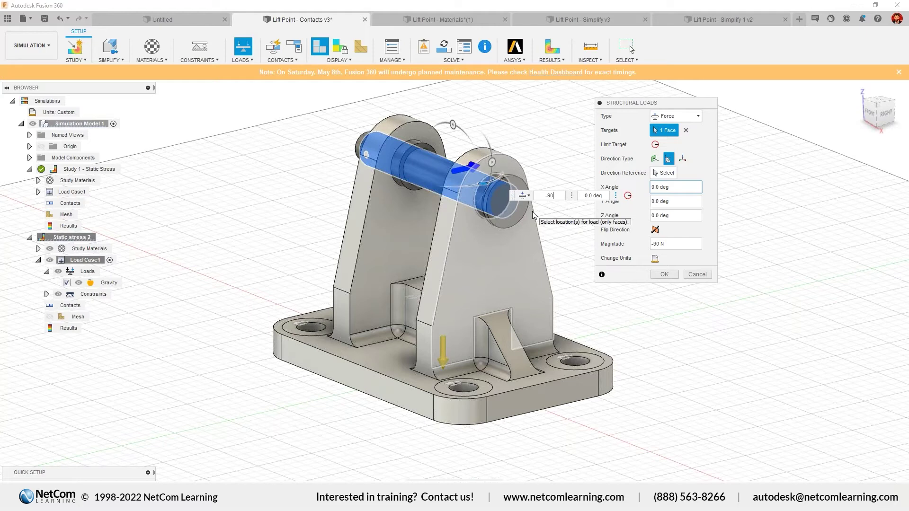
key(BackSpace)
key(BackSpace)
key(BackSpace)
text(180)
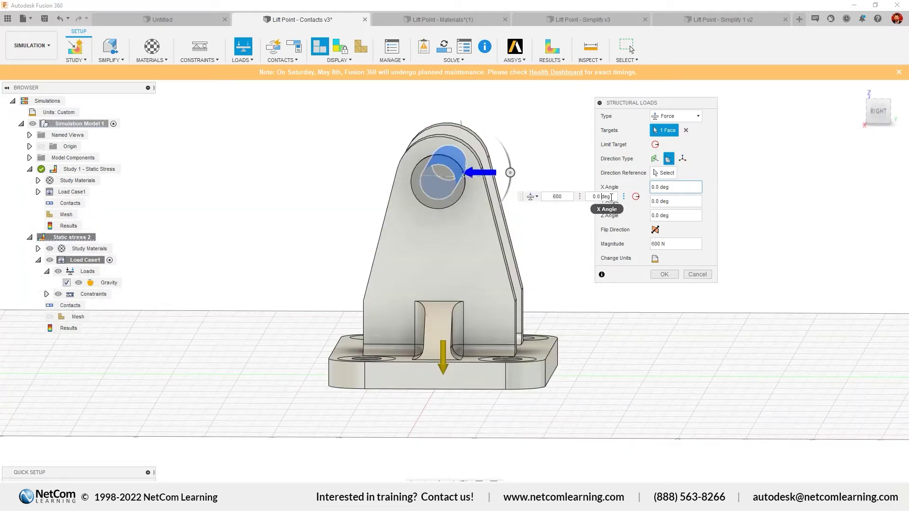
text(180)
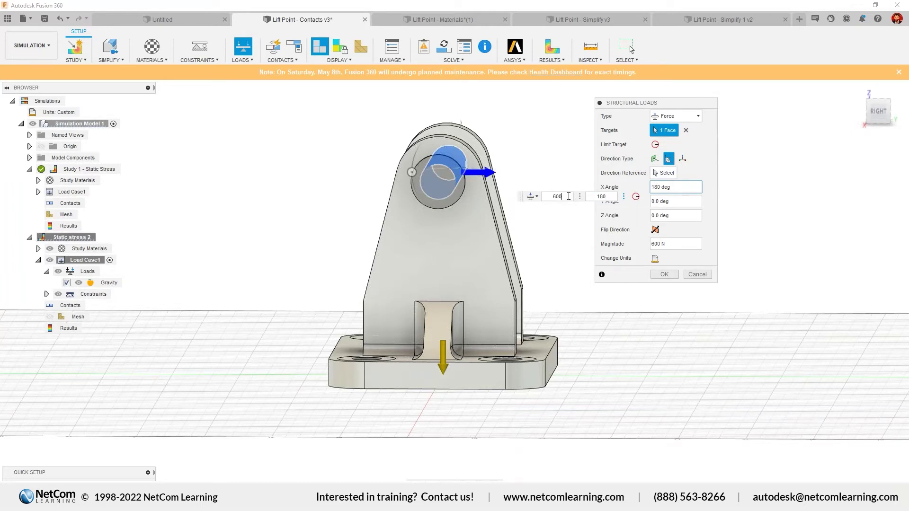
double_click(591, 196)
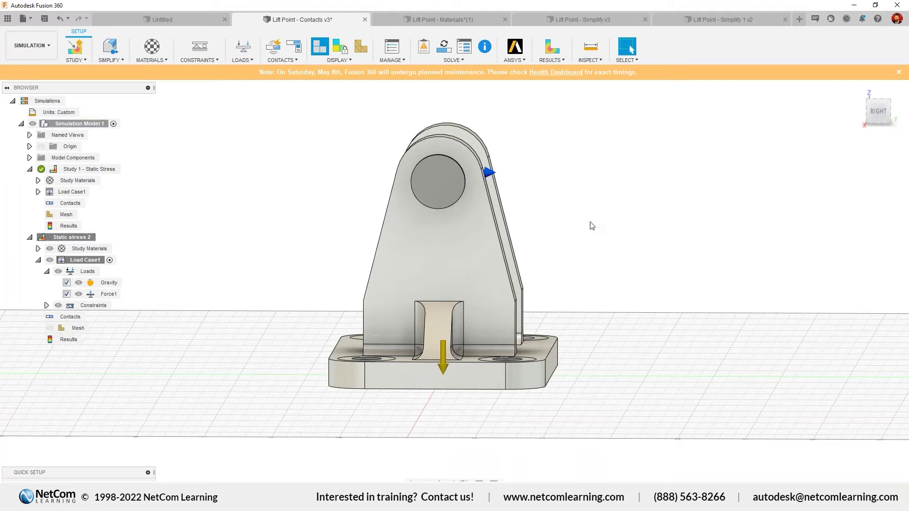
Step: Reopen Force1 for editing and rotate its direction to a Y angle of -85 degrees
key(F6)
click(109, 294)
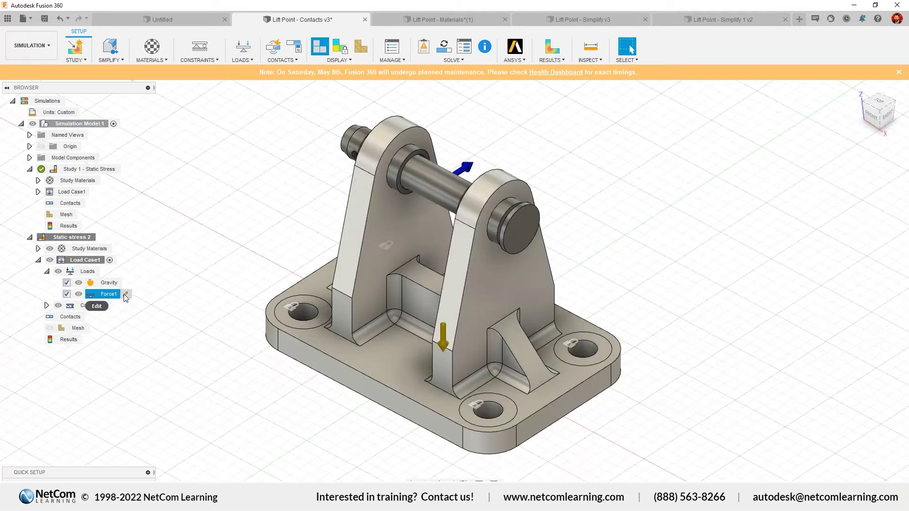
click(125, 294)
click(660, 202)
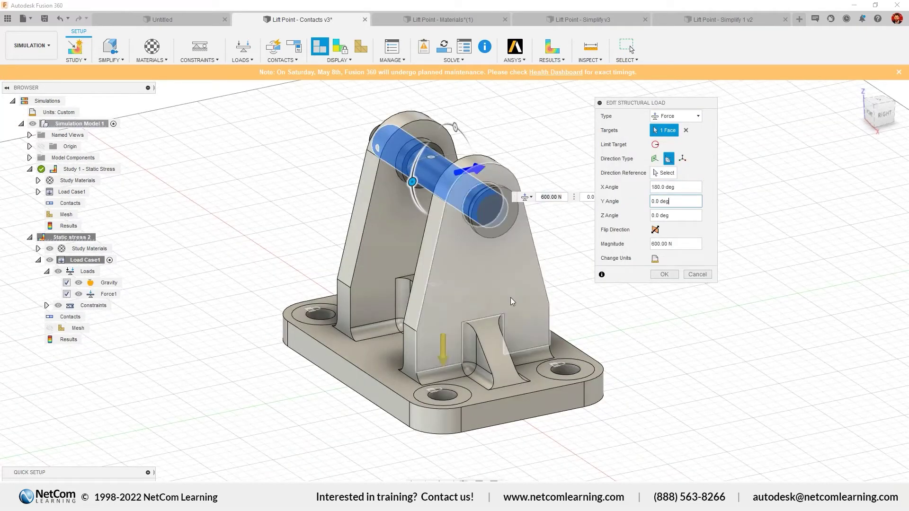
scroll(511, 297, up, 1)
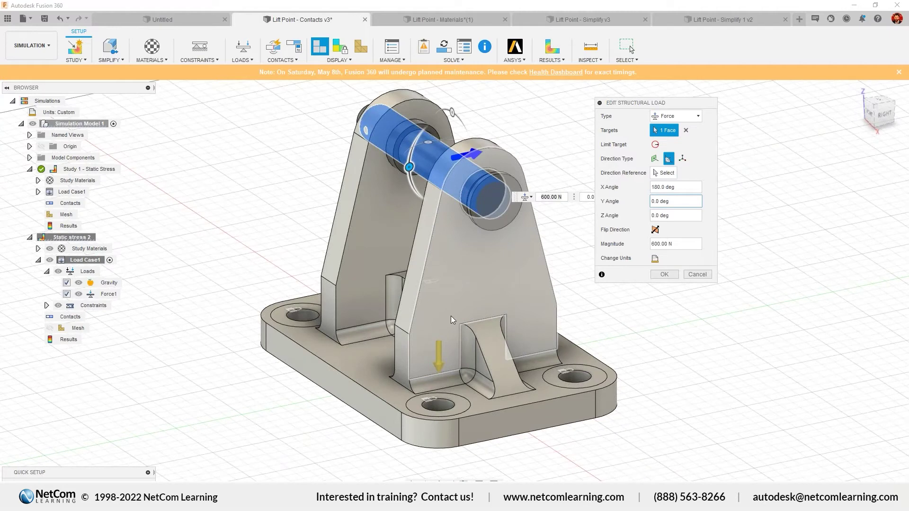
scroll(451, 316, down, 2)
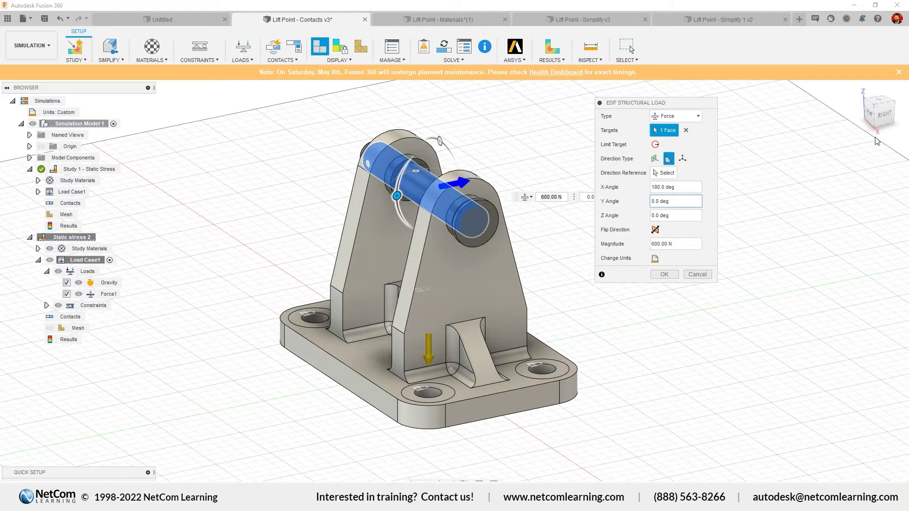
drag(397, 195, 435, 232)
drag(686, 204, 650, 202)
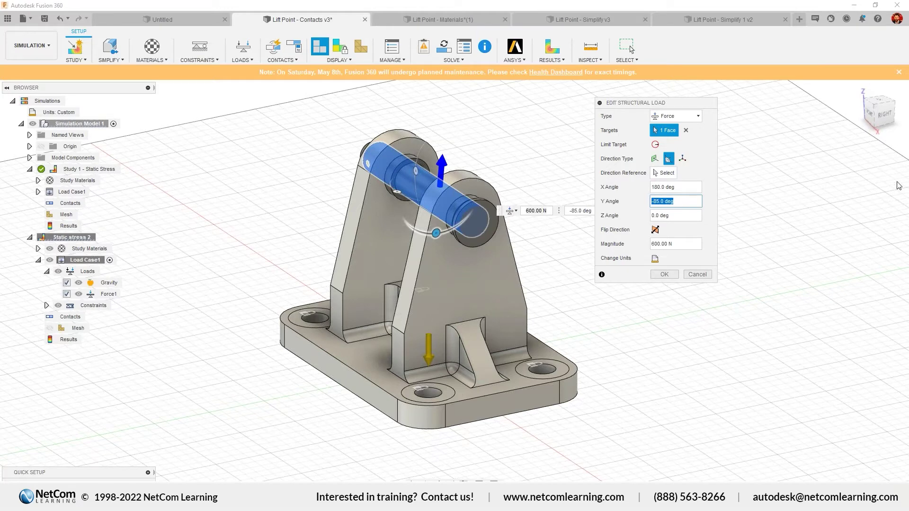
Step: Try a Y angle of -90 degrees, then set Force1's X angle to 0 and Y angle to 90 degrees
shift+middle_drag(416, 232, 411, 234)
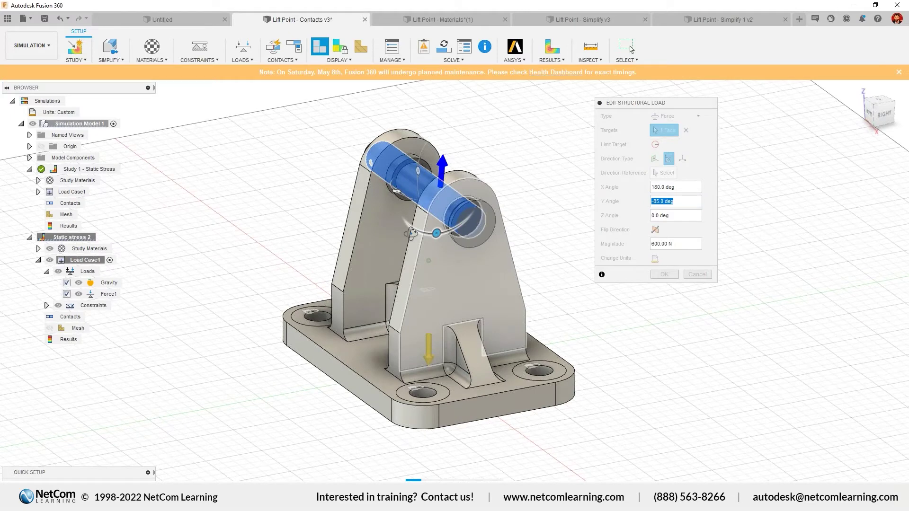
shift+middle_drag(411, 233, 429, 231)
text(-90)
click(520, 211)
click(524, 222)
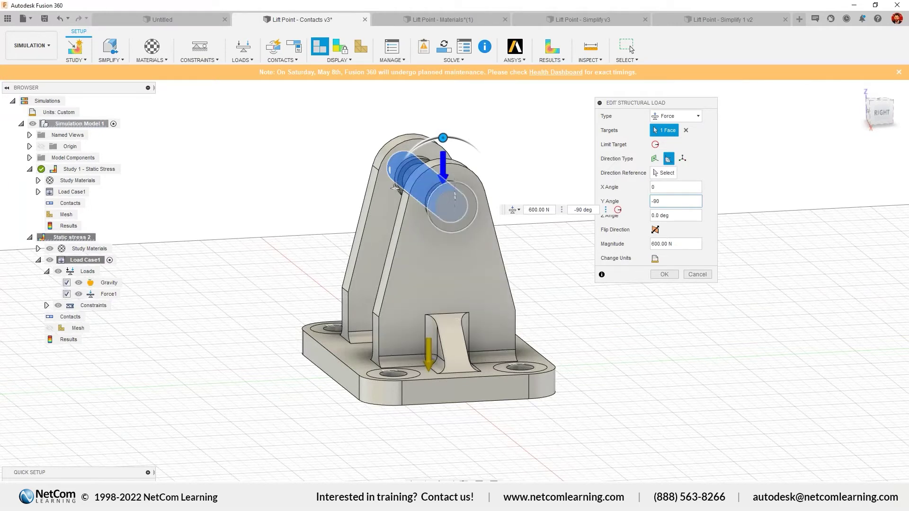
mouse_move(465, 186)
middle_down()
mouse_move(490, 179)
mouse_move(454, 189)
mouse_move(469, 191)
middle_up()
text(90)
shift+middle_drag(633, 204, 685, 214)
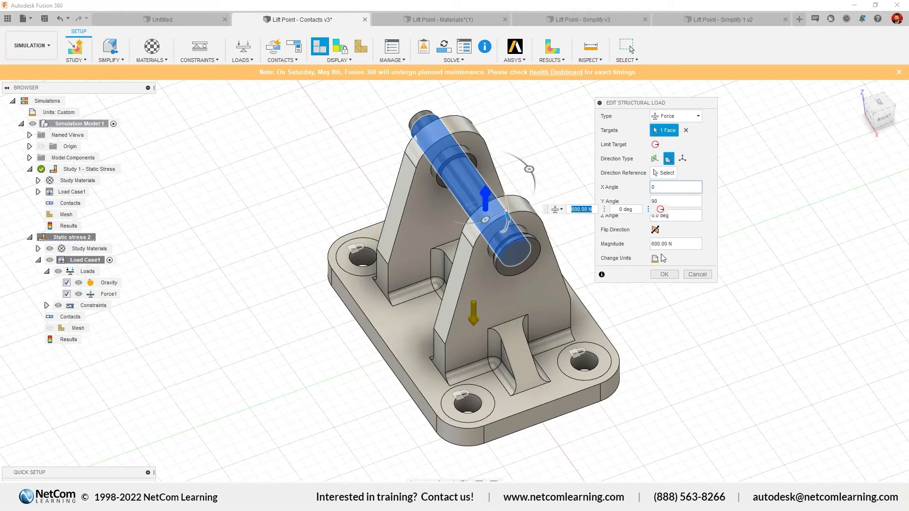
Step: Change the force units to lbforce, set the magnitude to 600 lbforce, and accept the load
click(655, 259)
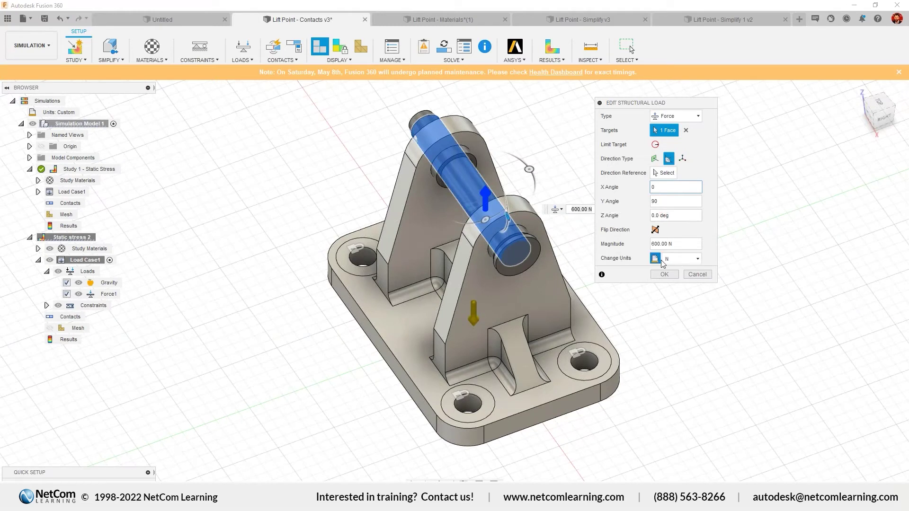
click(696, 259)
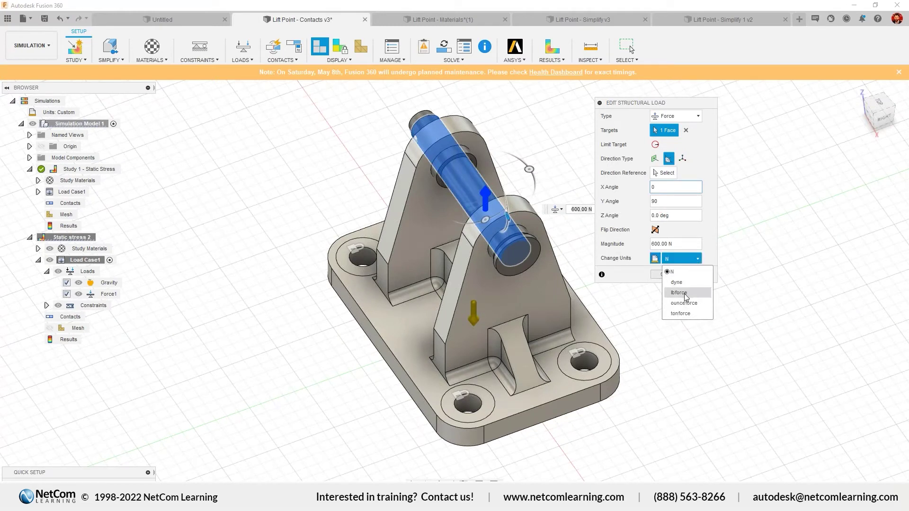
click(679, 293)
click(686, 250)
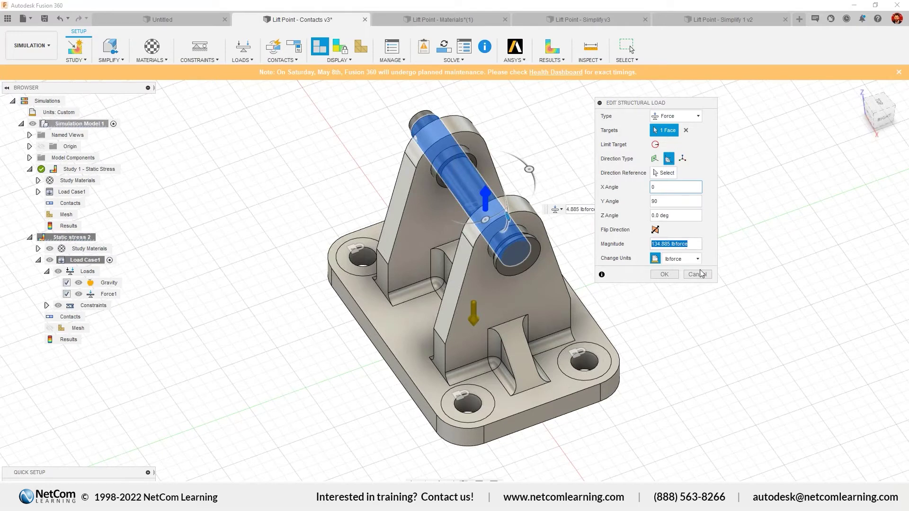
text(600)
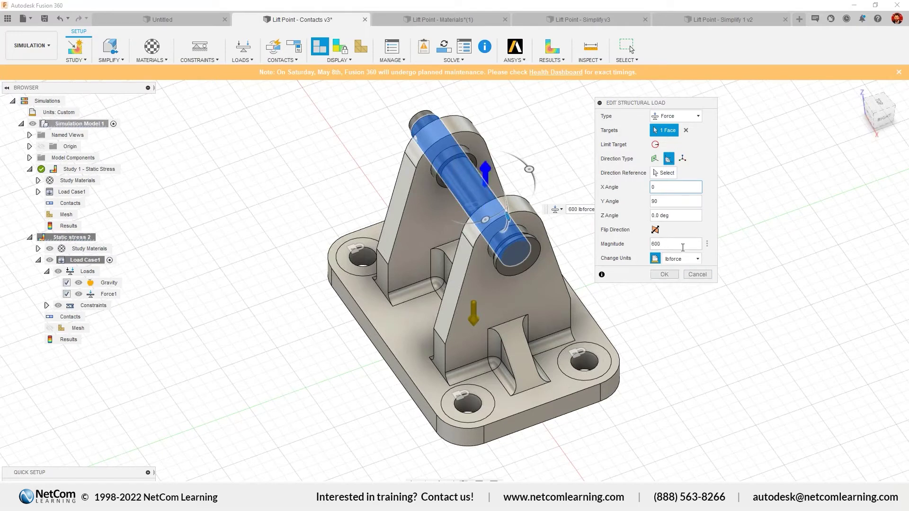
key(Return)
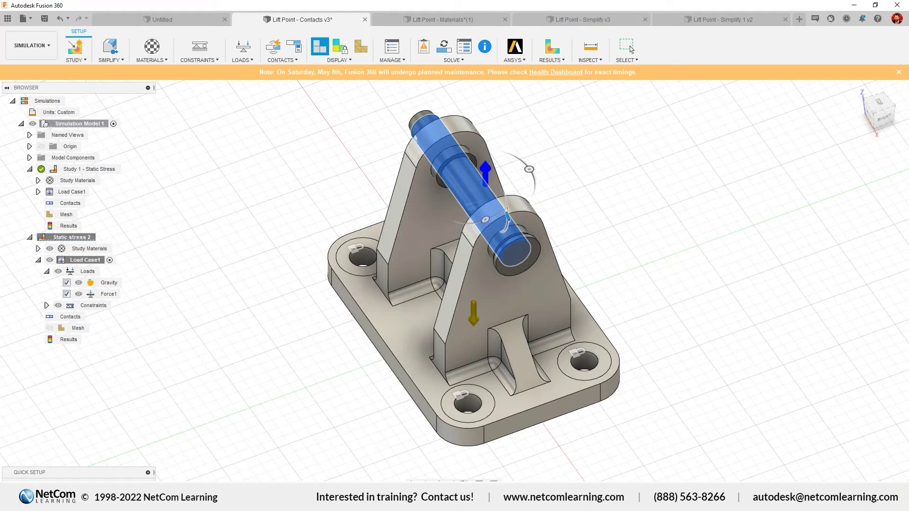
Step: Reopen Force1 and examine its angles, magnitude and arrow direction on the pin, including from the right side
shift+middle_drag(520, 198, 597, 322)
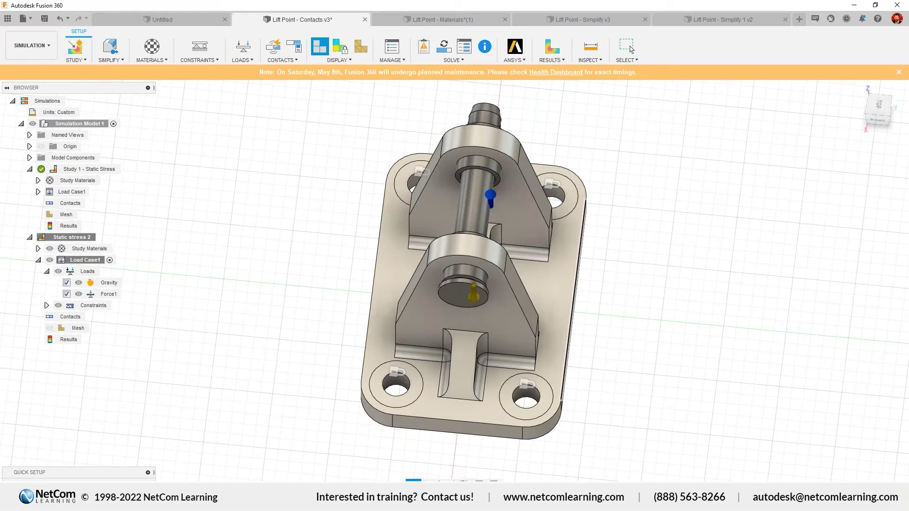
shift+middle_drag(631, 49, 118, 297)
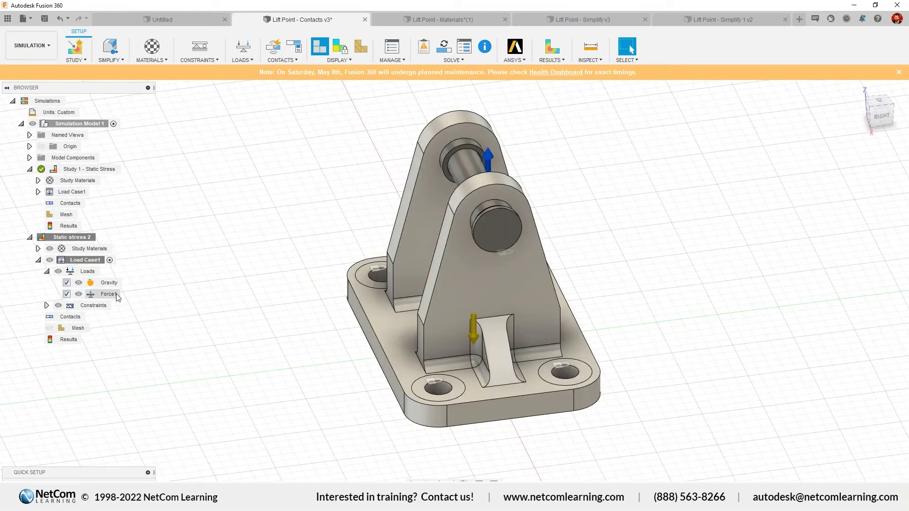
double_click(108, 294)
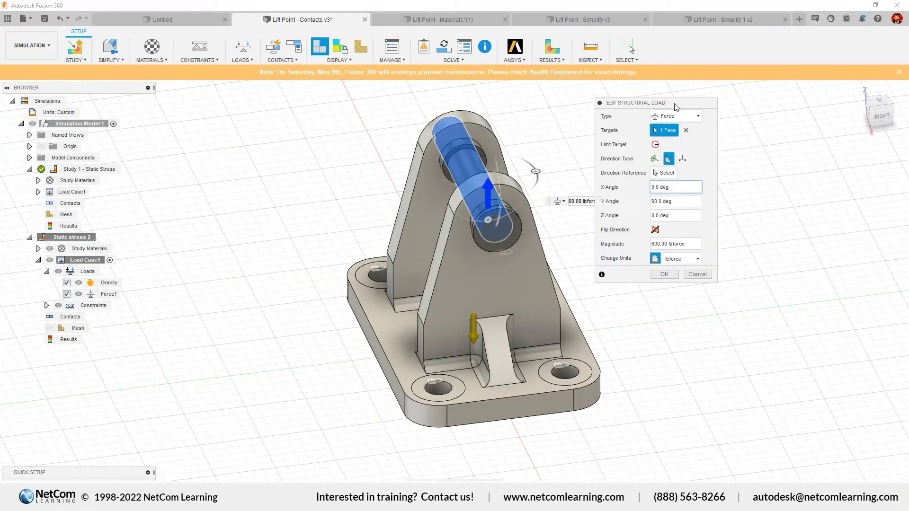
drag(676, 107, 683, 107)
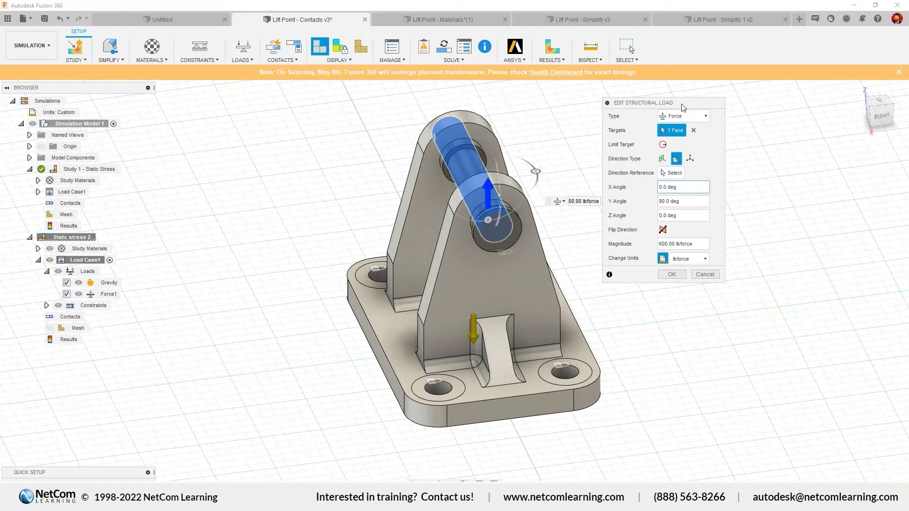
drag(683, 107, 696, 107)
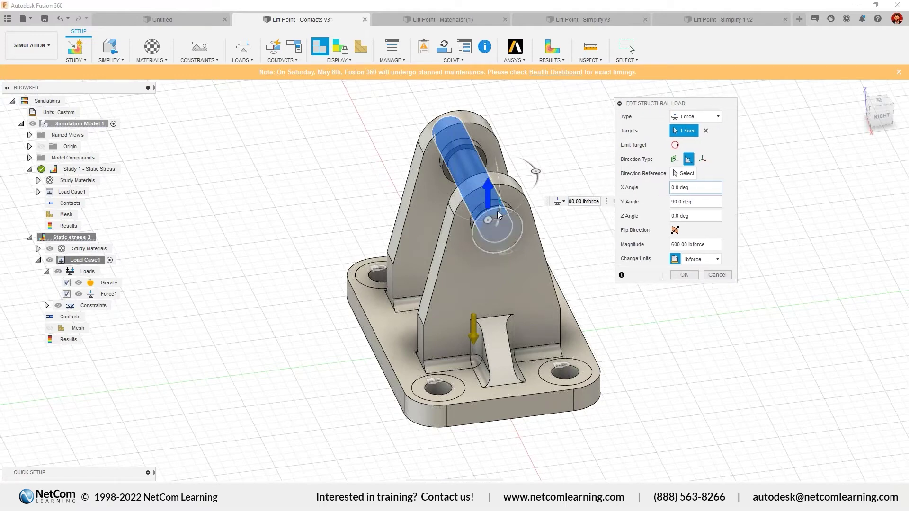
click(881, 116)
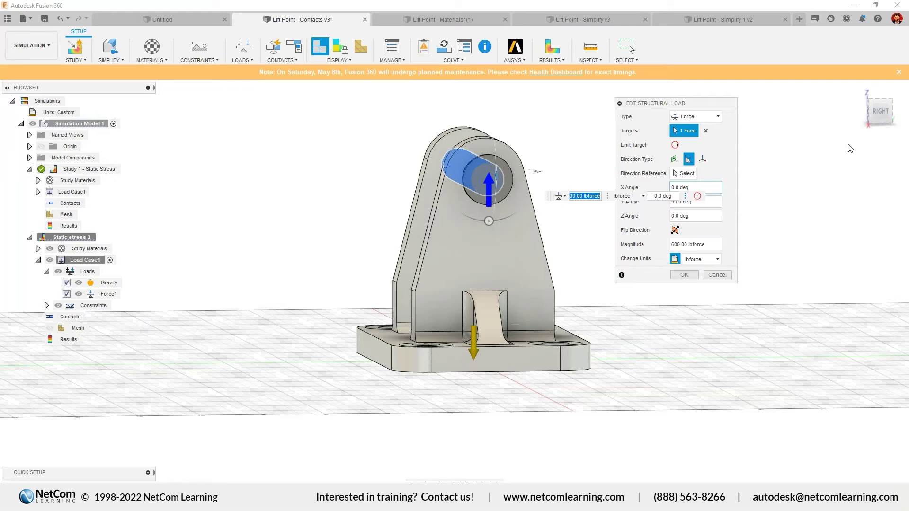
shift+middle_drag(850, 148, 499, 205)
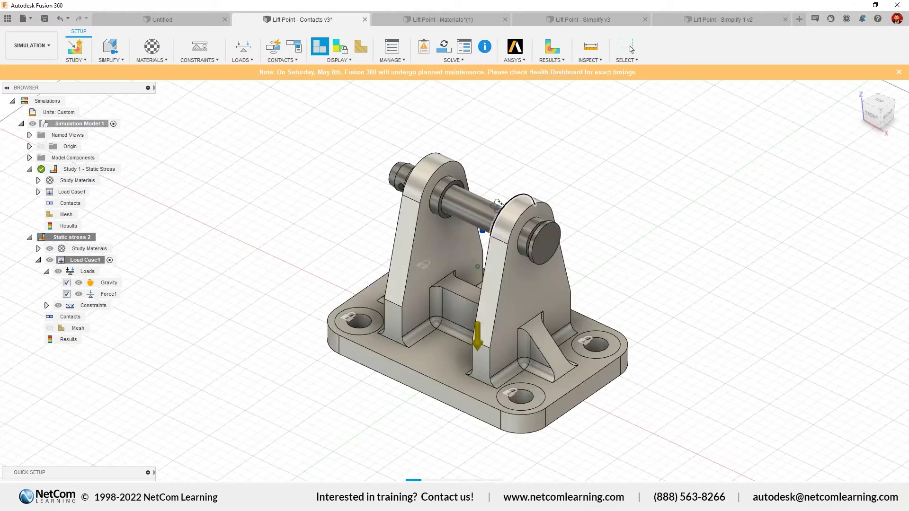
Step: Generate automatic contacts for Static stress 2 with a 0.10 mm solids detection tolerance
scroll(471, 221, up, 3)
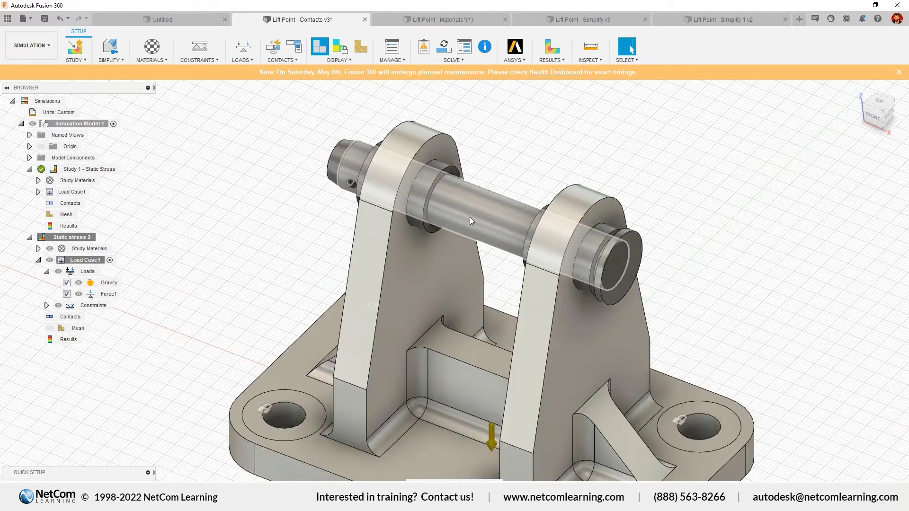
scroll(469, 216, down, 3)
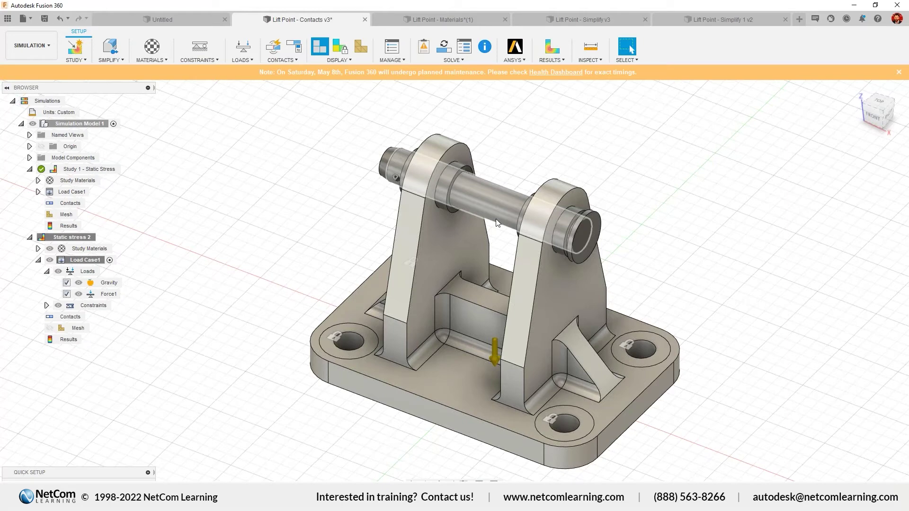
scroll(456, 221, down, 2)
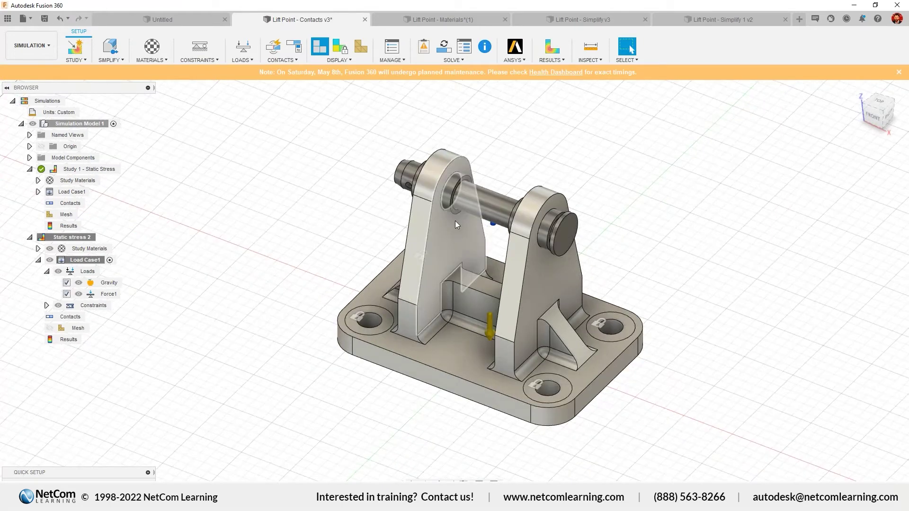
scroll(456, 221, down, 1)
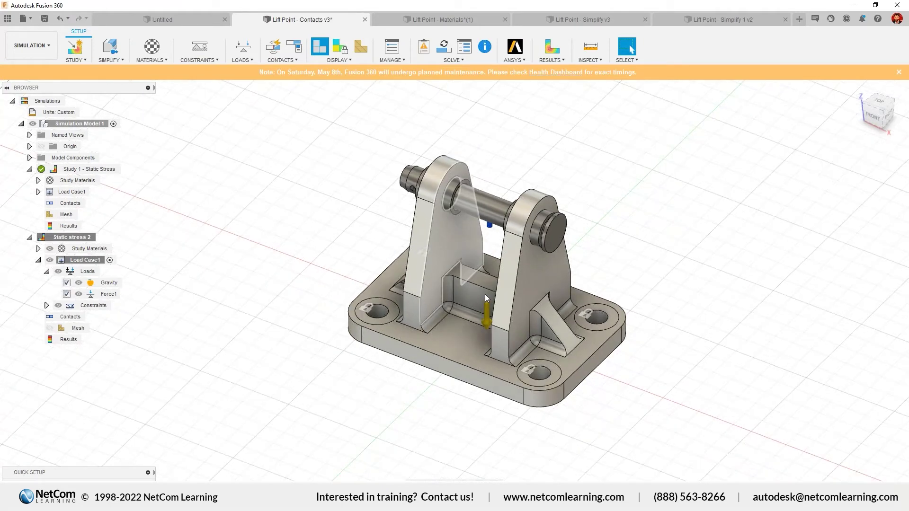
shift+middle_drag(485, 298, 464, 308)
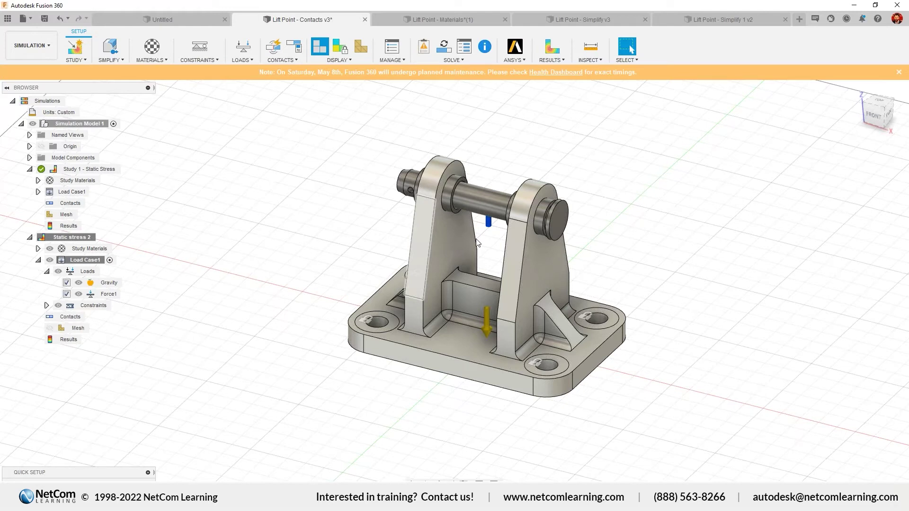
scroll(516, 232, up, 2)
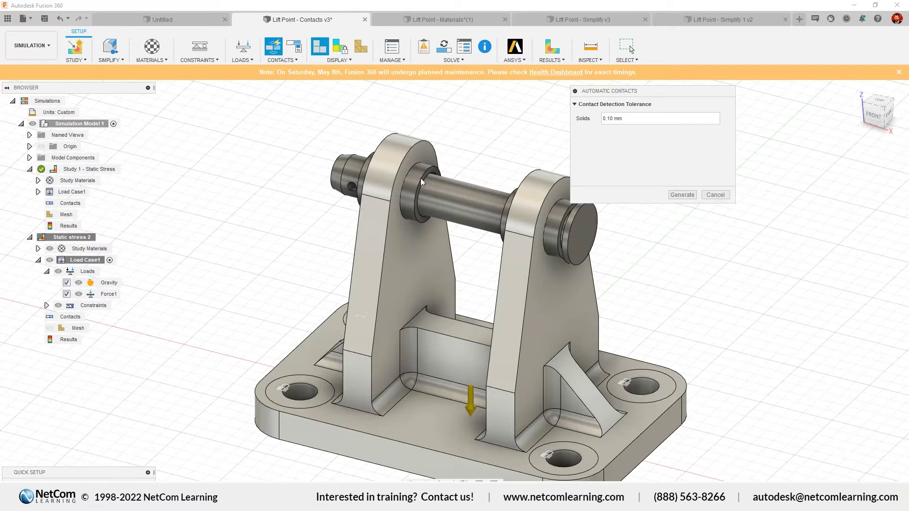
scroll(420, 178, up, 2)
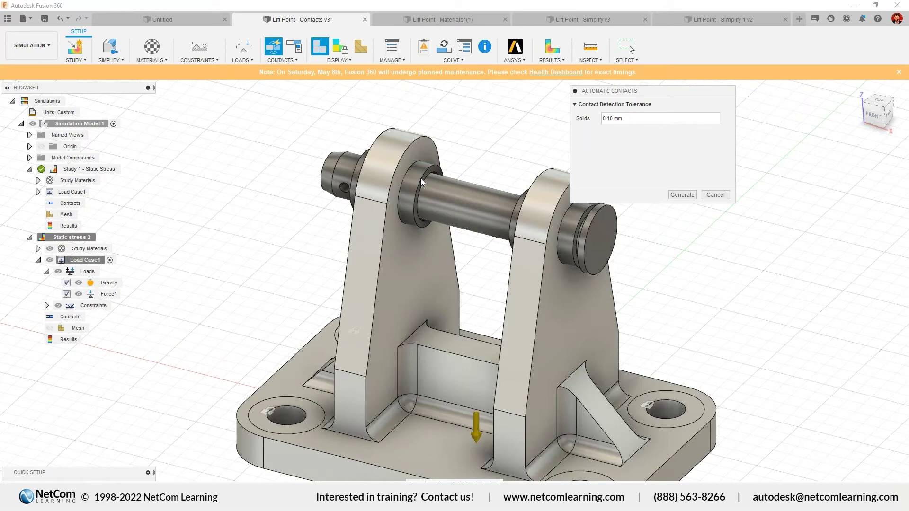
scroll(420, 178, down, 2)
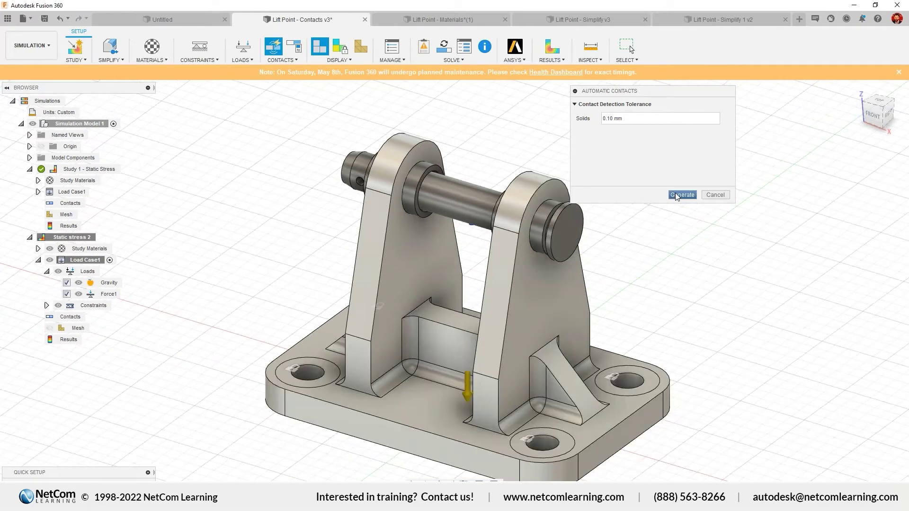
click(677, 196)
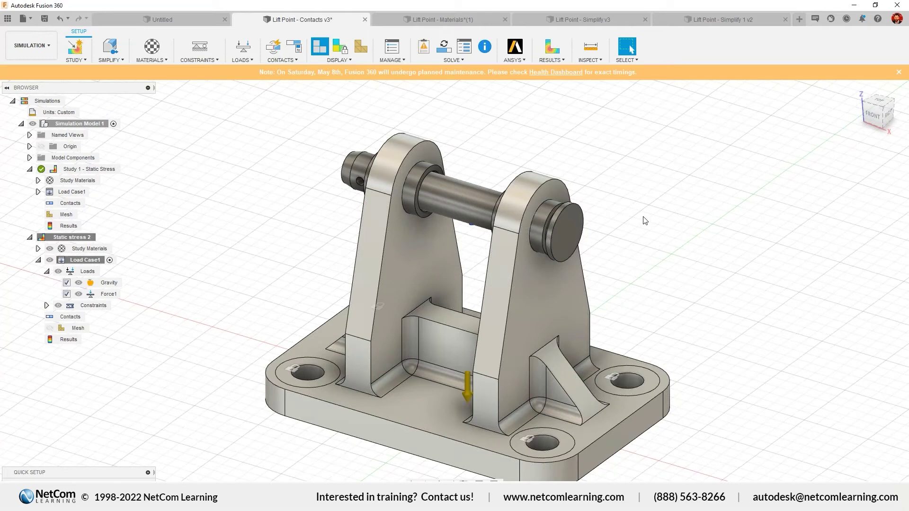
Step: Try Separation as the contact type for both automatically generated contact sets of Static stress 2
shift+middle_drag(644, 221, 544, 266)
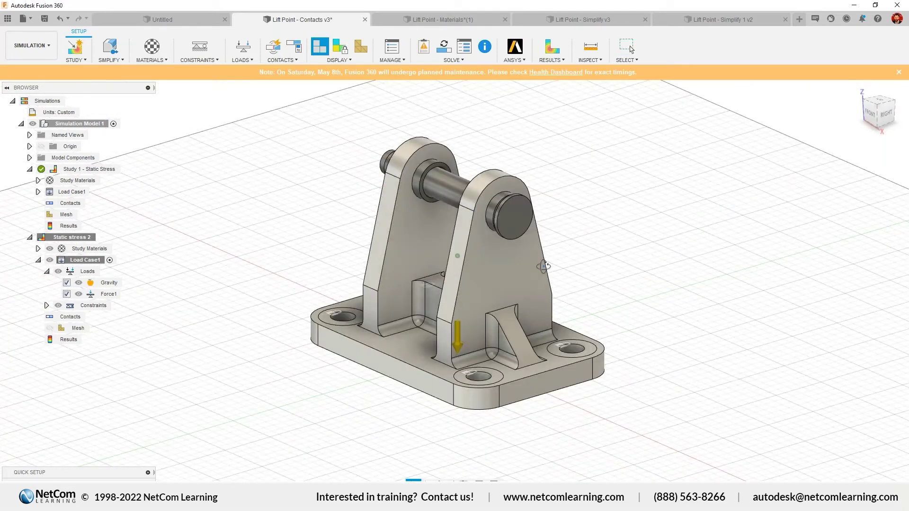
shift+middle_drag(544, 266, 512, 260)
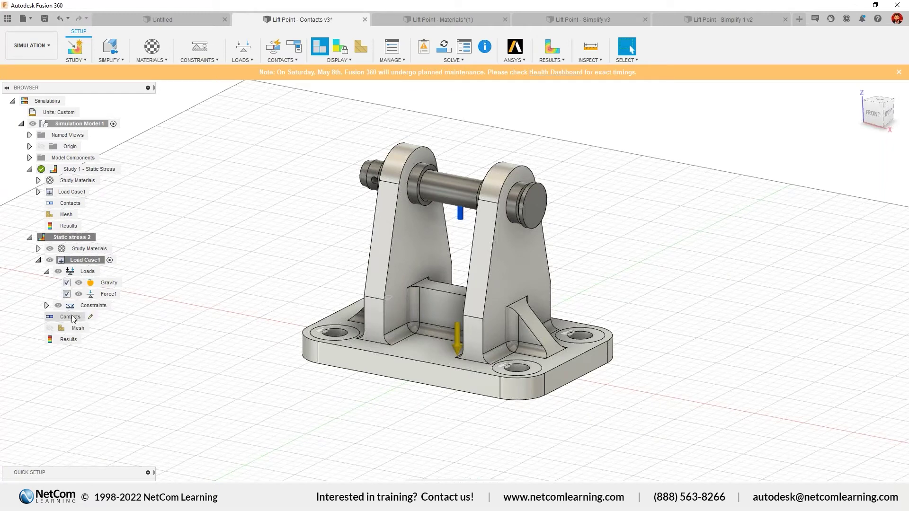
click(91, 317)
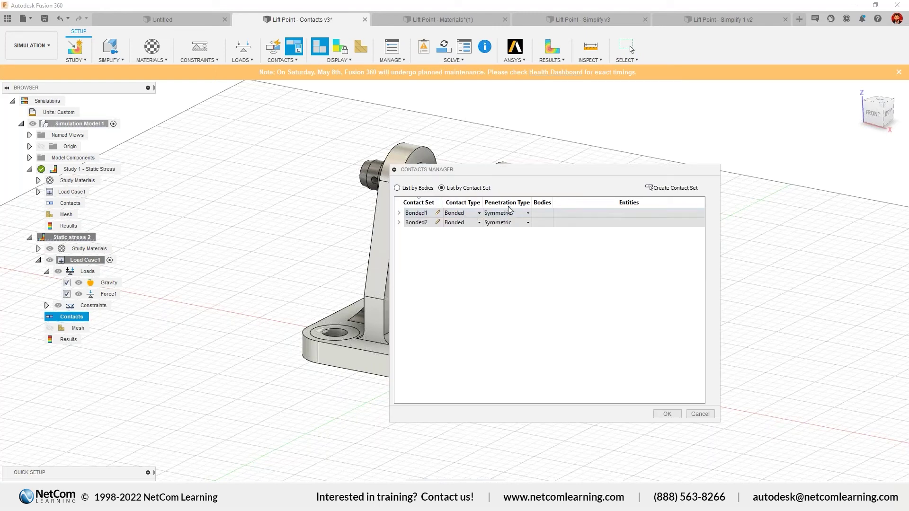
click(471, 214)
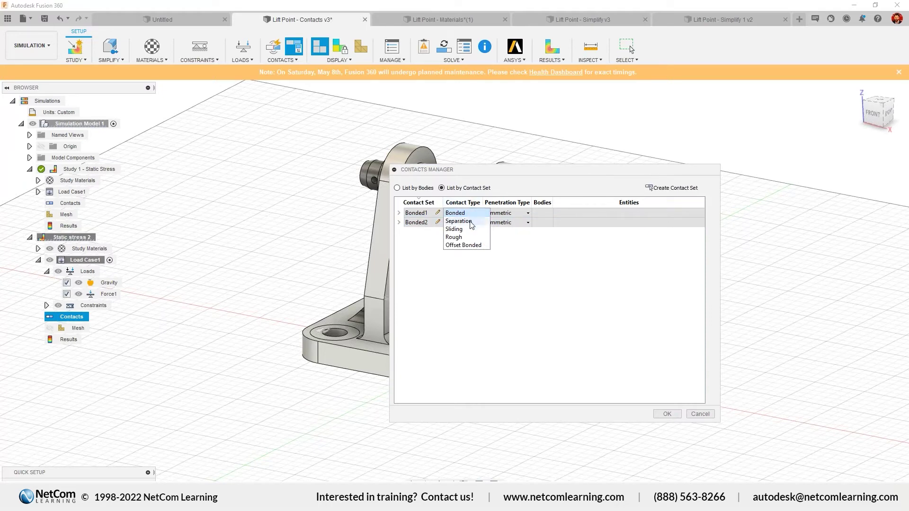
click(471, 222)
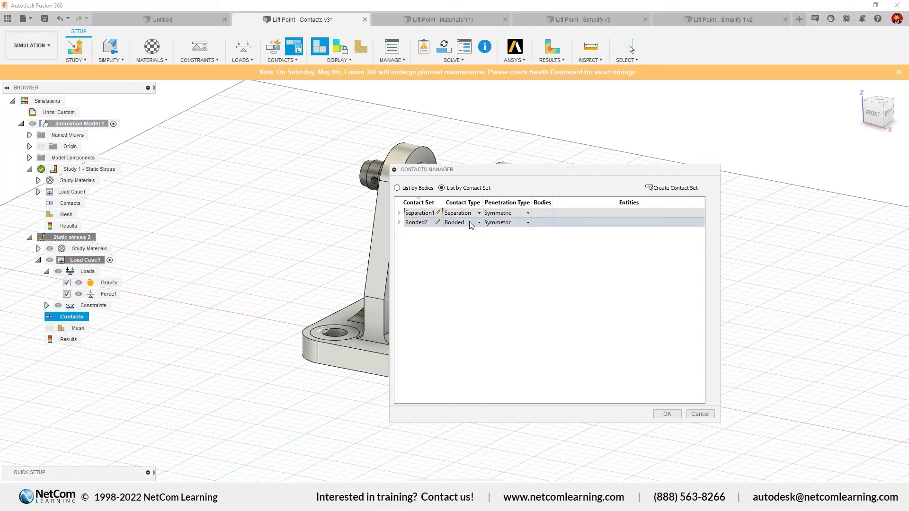
click(471, 225)
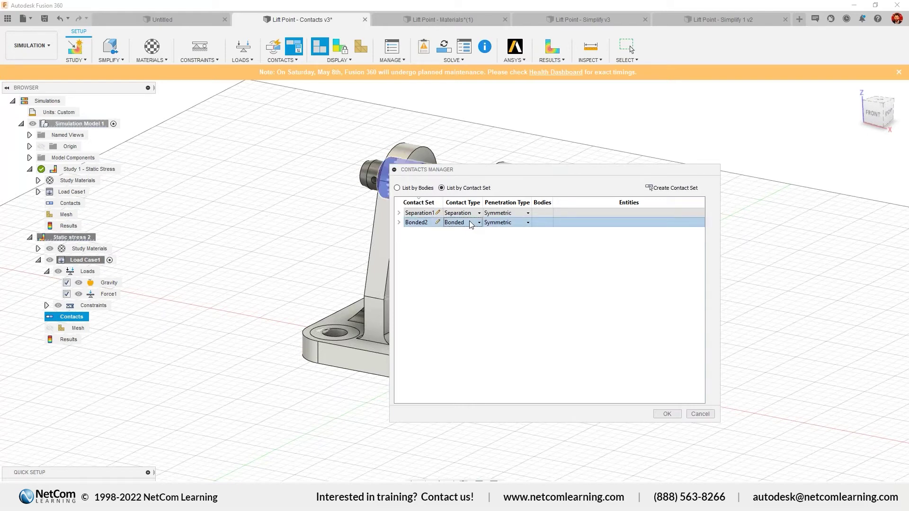
click(471, 225)
click(473, 232)
Step: Change both automatic contact sets to the Offset Bonded contact type and accept the contact list
click(417, 285)
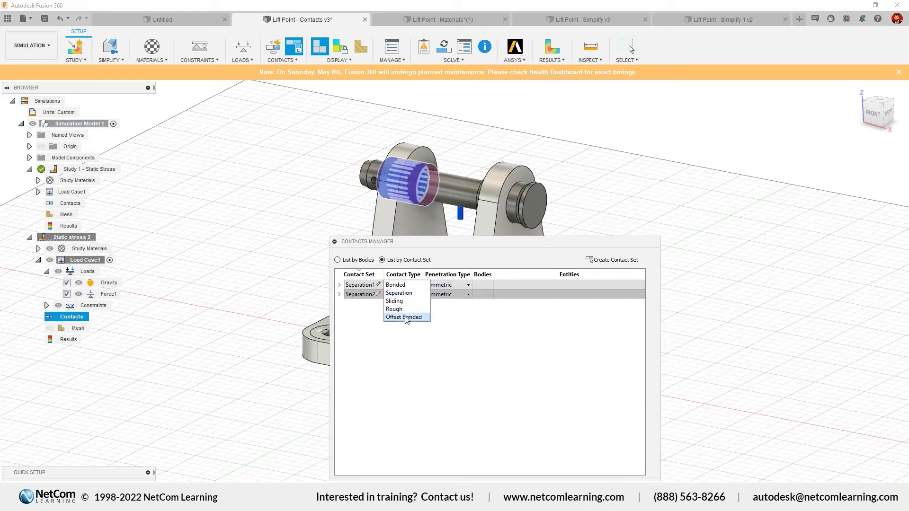
click(405, 318)
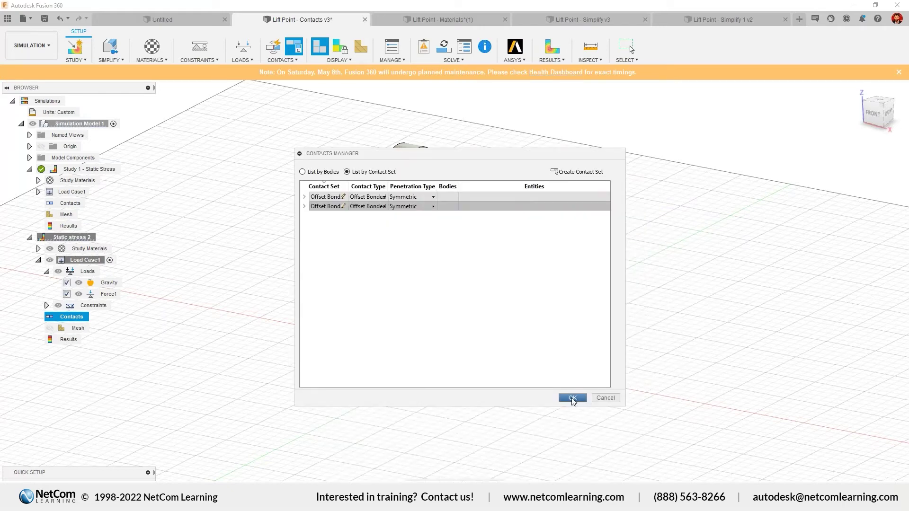
click(572, 398)
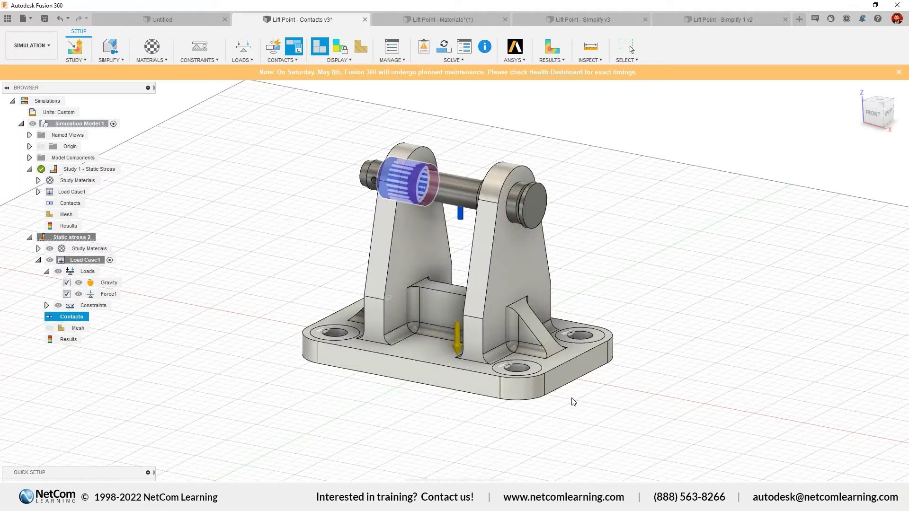
Step: Start a manual contact set with the pin as primary body and the collar beside the pin's head as secondary body
shift+middle_drag(493, 227, 499, 258)
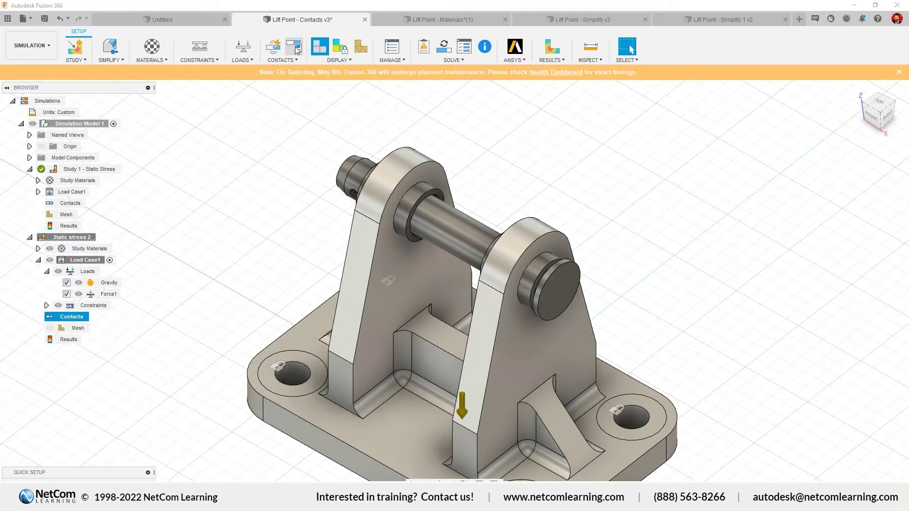
click(295, 48)
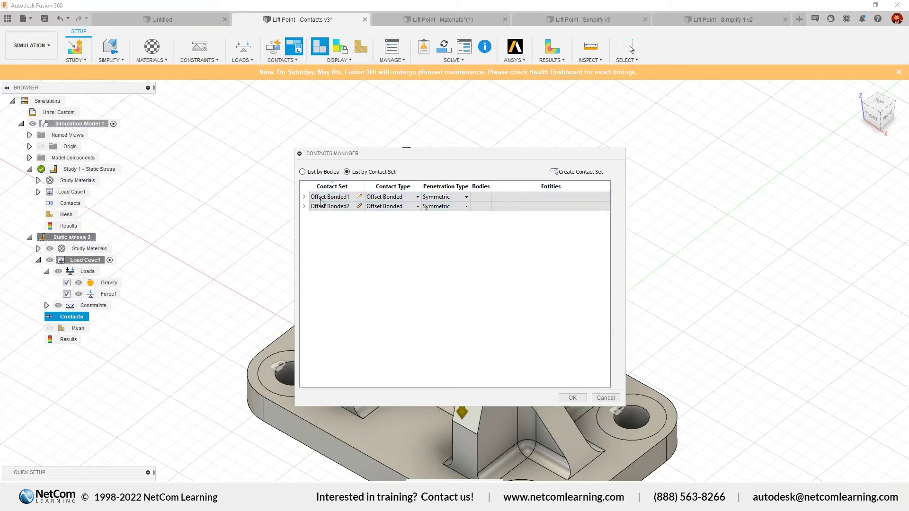
click(577, 173)
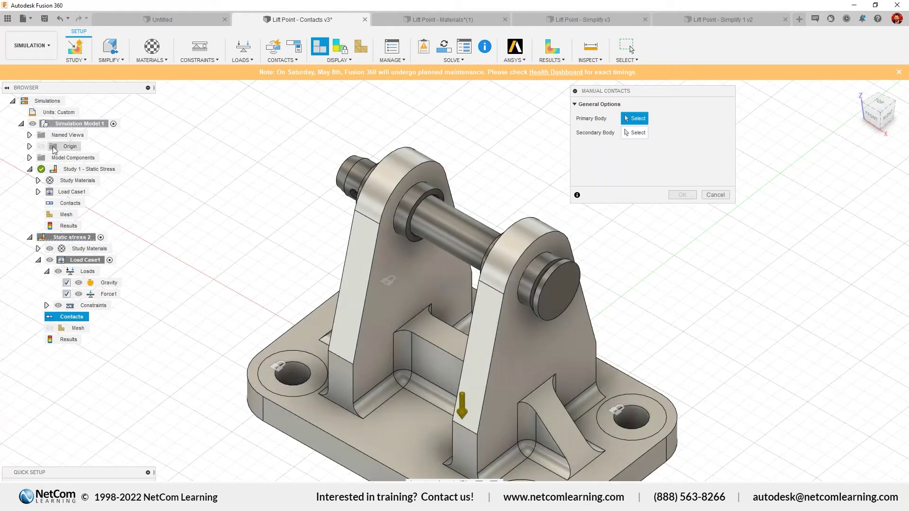
click(554, 222)
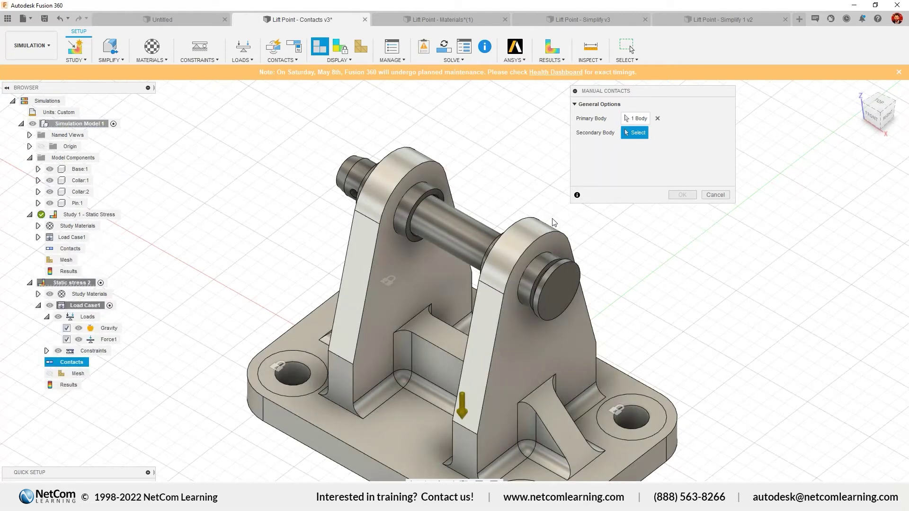
shift+middle_drag(554, 222, 542, 301)
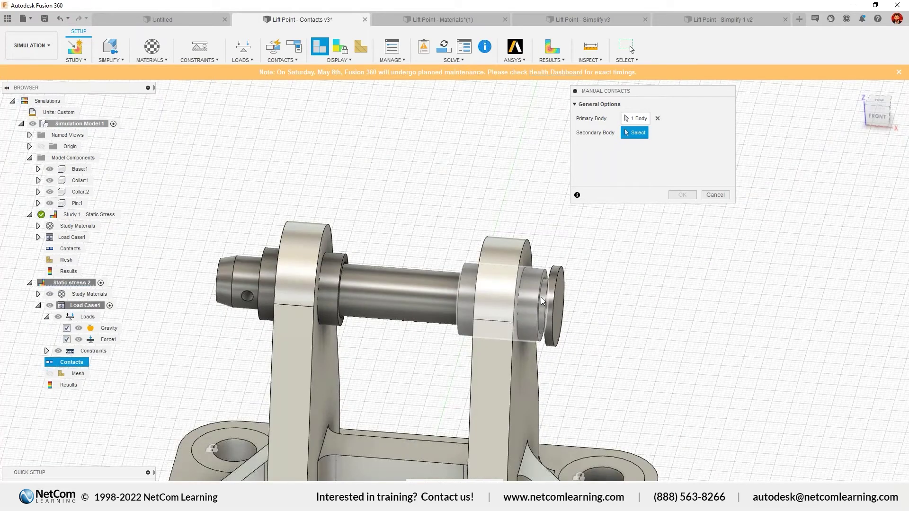
click(542, 301)
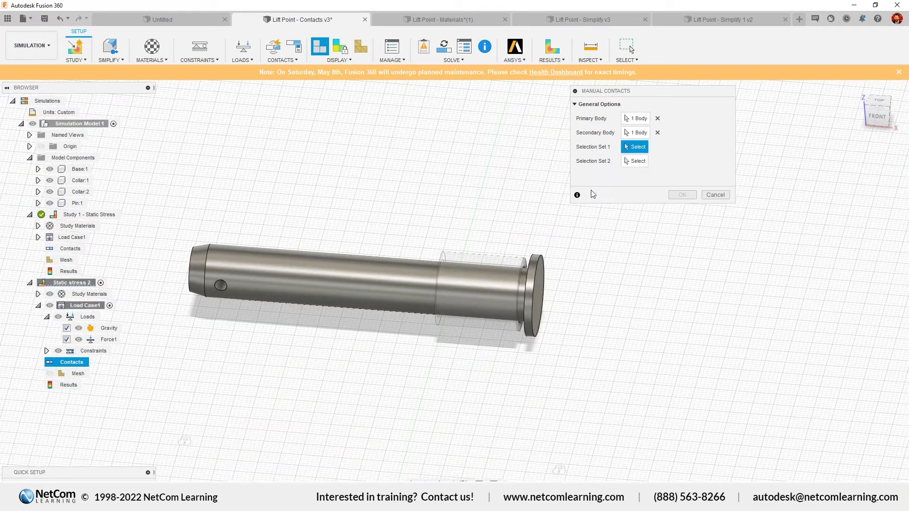
Step: Assign the pin's long cylindrical face to Selection Set 1 and the collar's inner bore face to Selection Set 2
shift+middle_drag(593, 194, 514, 275)
click(514, 275)
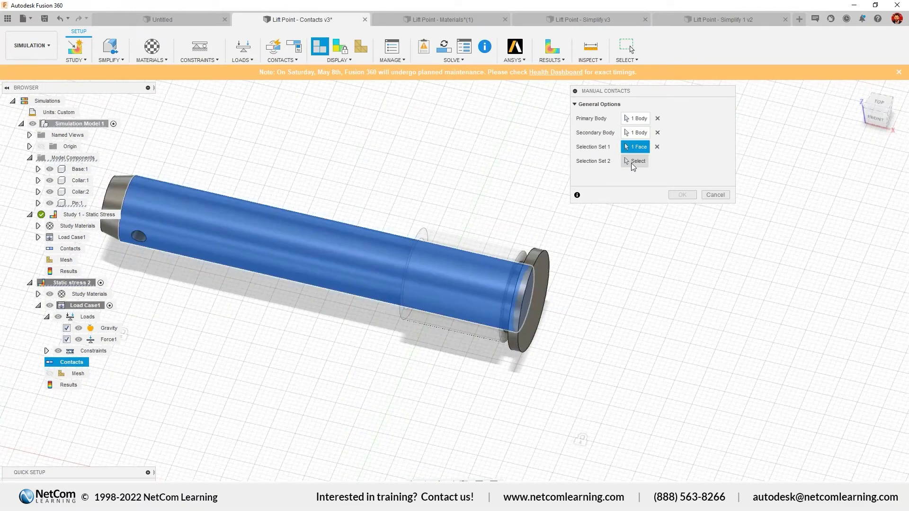
click(632, 163)
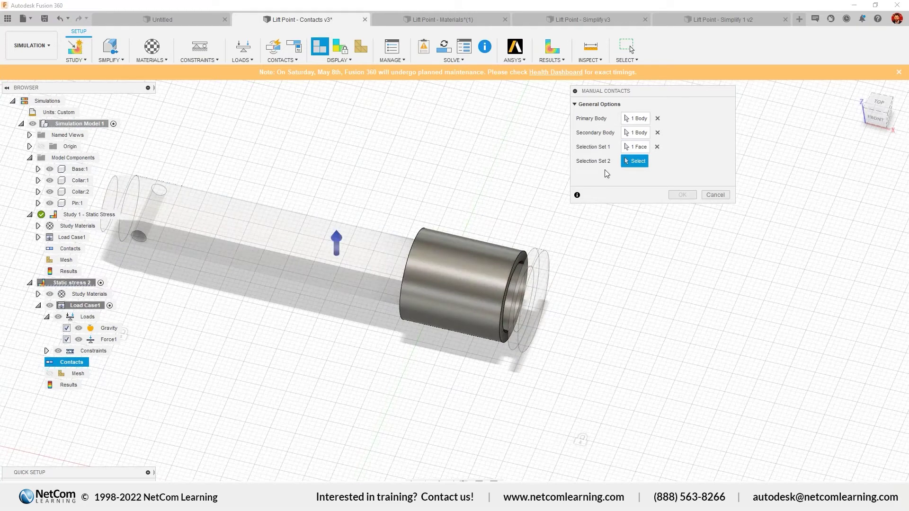
shift+middle_drag(607, 173, 389, 249)
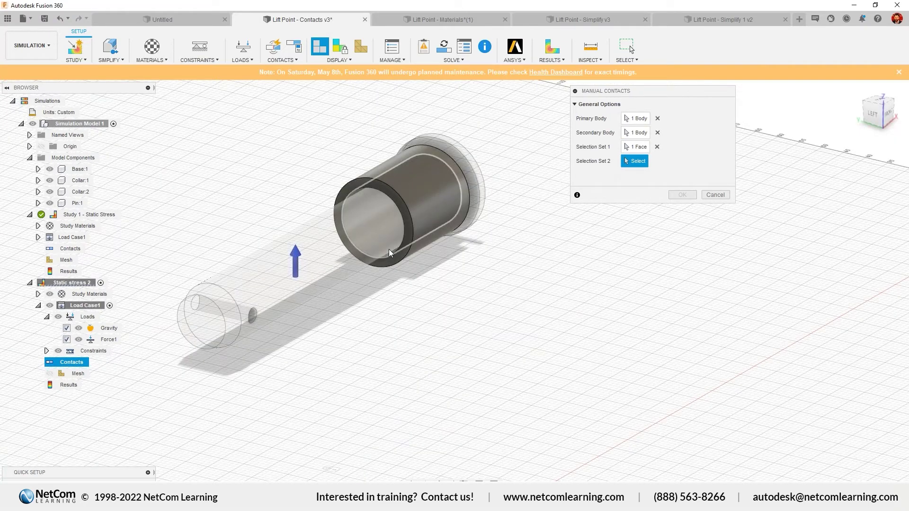
click(388, 249)
Step: Set the manual contact's type to Offset Bonded, expand its advanced options, and accept the contact
click(691, 176)
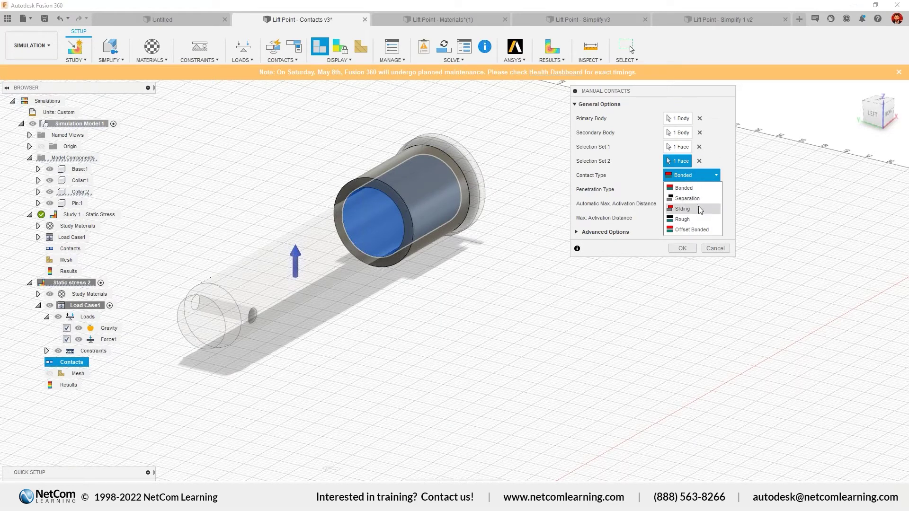
click(692, 231)
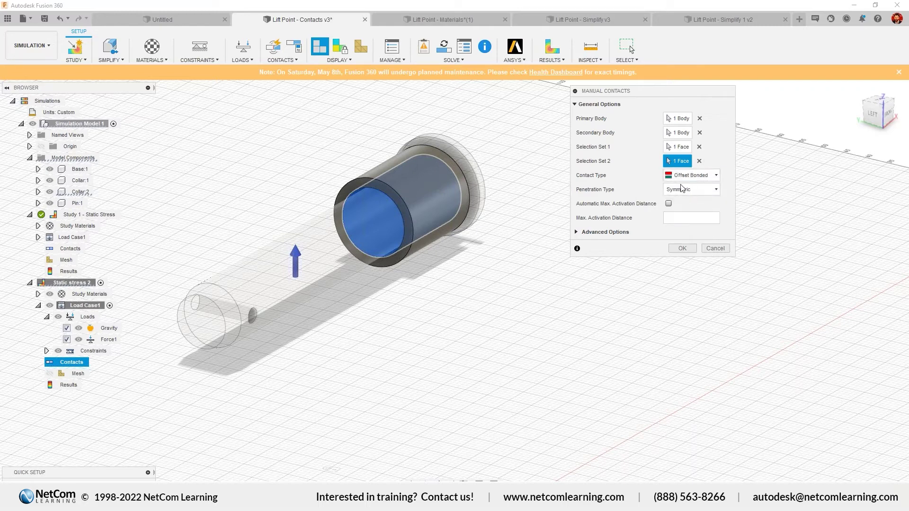
click(577, 233)
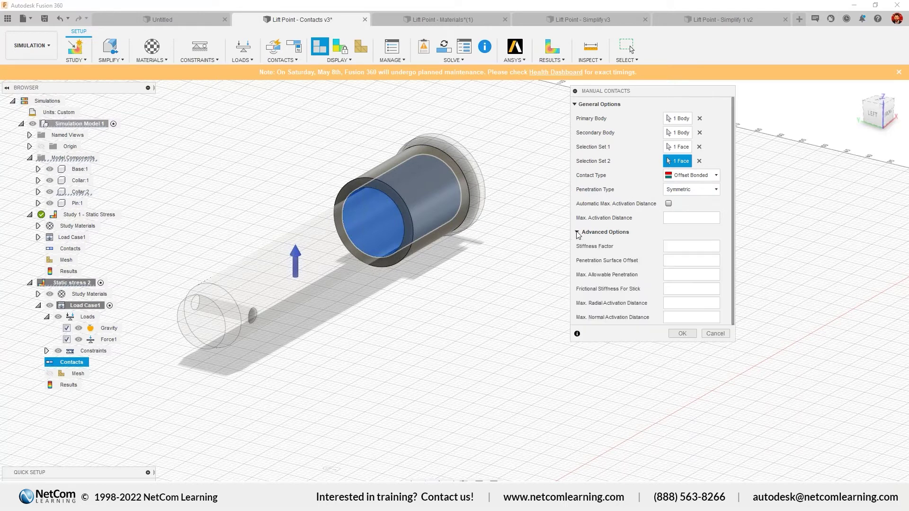
click(683, 333)
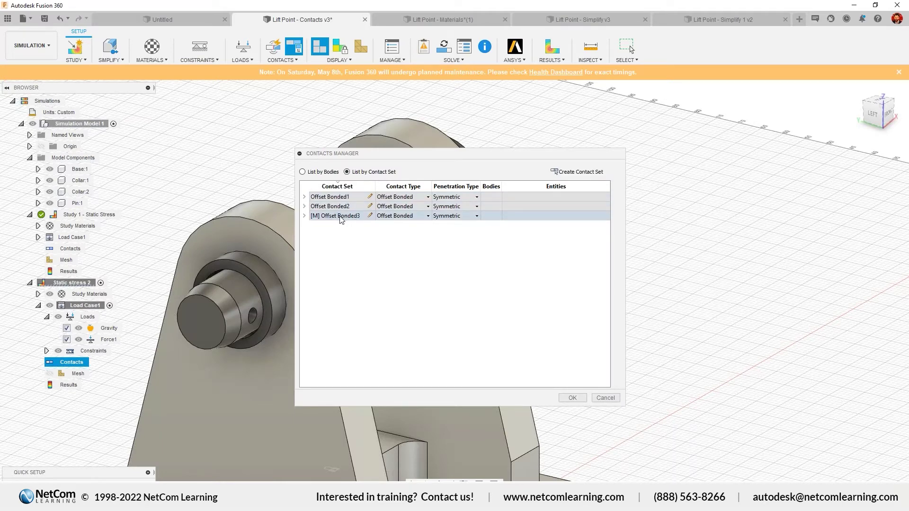
Step: Start another manual contact set with the pin as primary body and the collar at the cross-drilled end as secondary body
click(576, 171)
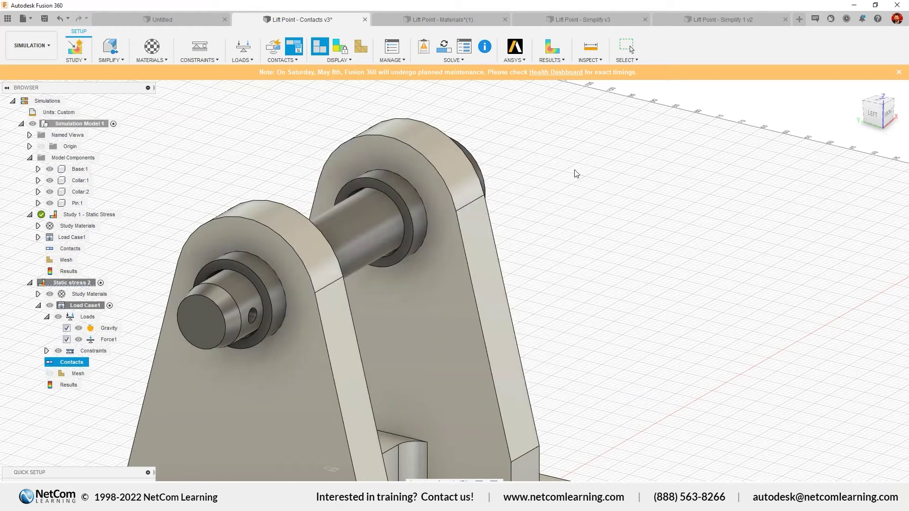
shift+middle_drag(576, 173, 329, 219)
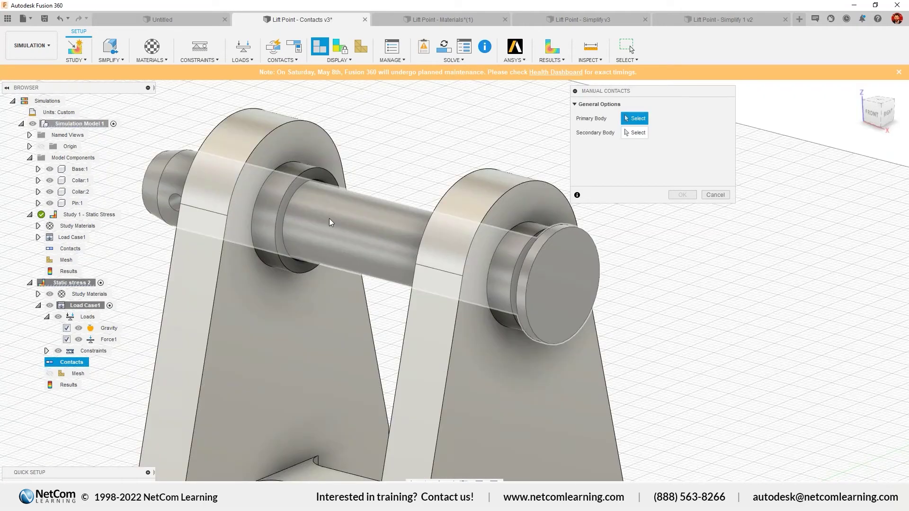
click(330, 223)
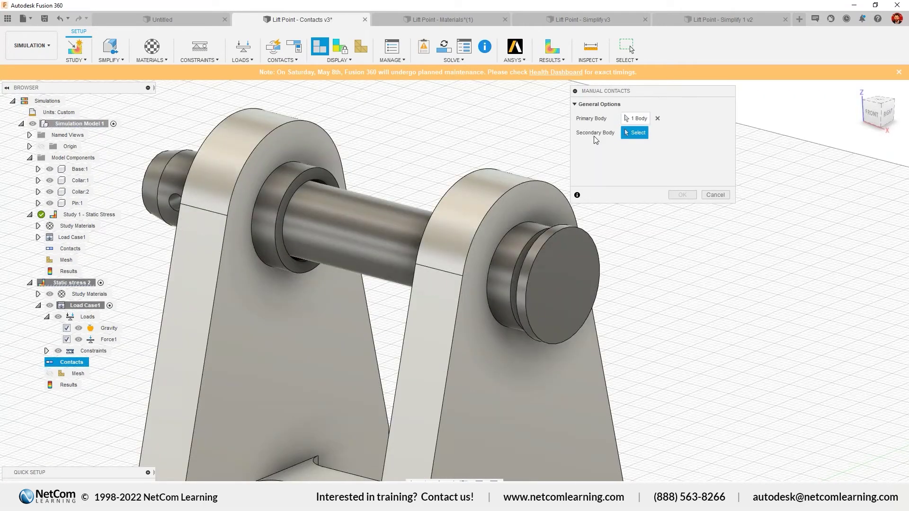
click(303, 192)
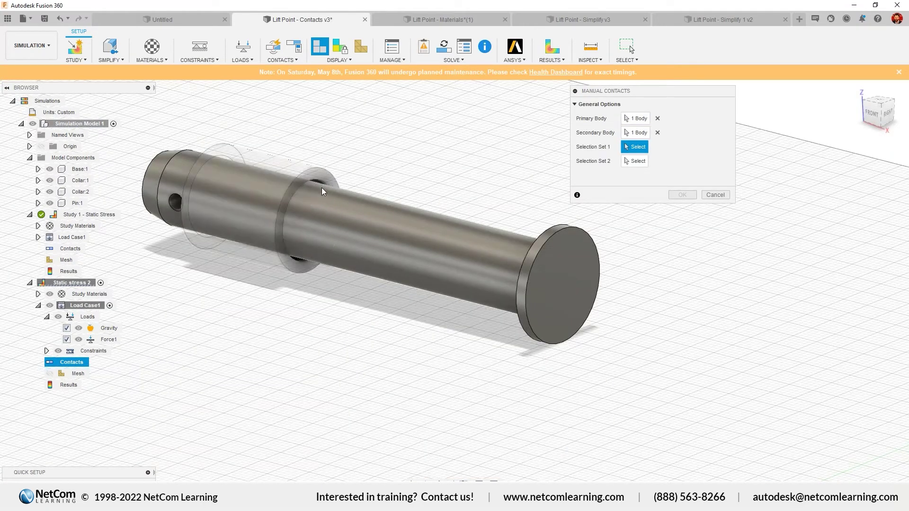
Step: Pair the pin's cylindrical face with that collar's inner bore face and accept the contact as Offset Bonded
click(322, 188)
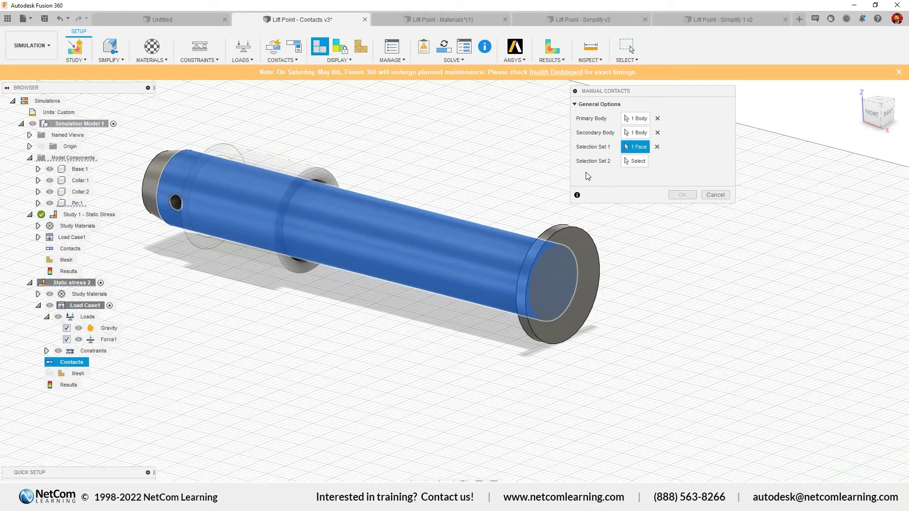
click(608, 164)
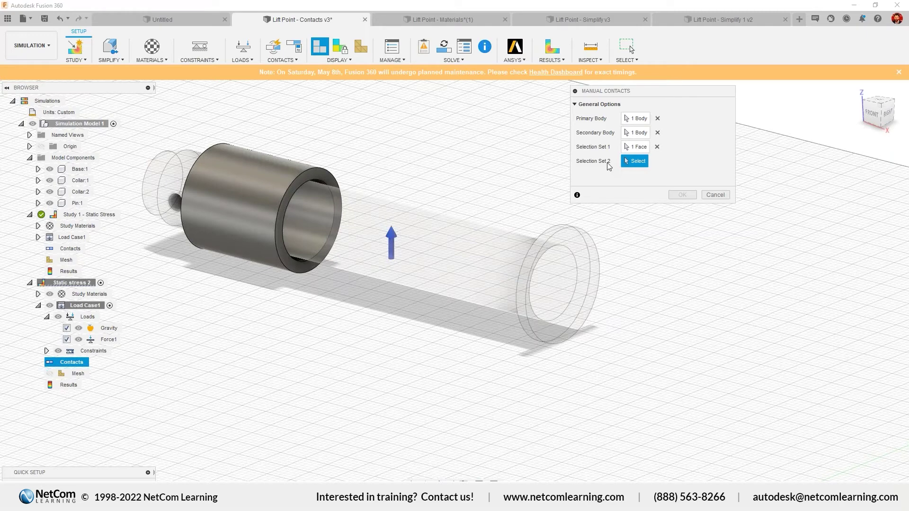
shift+middle_drag(544, 208, 419, 236)
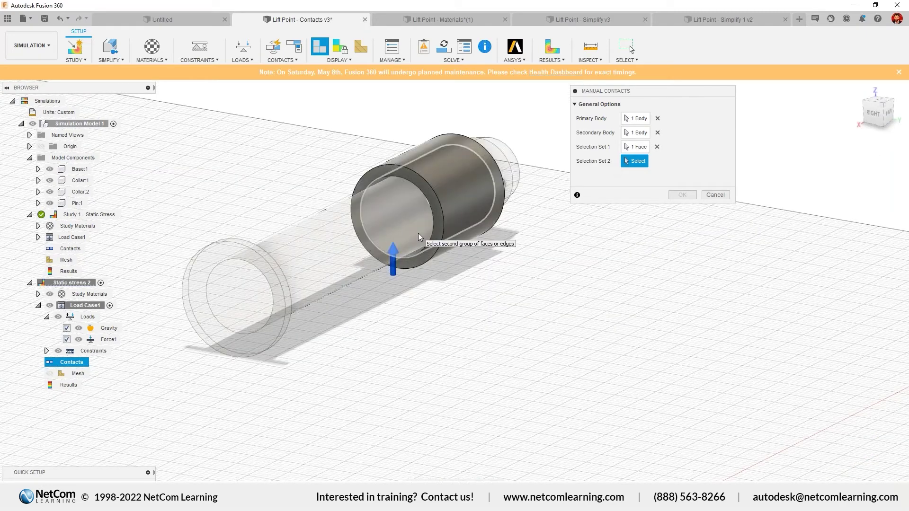
click(419, 233)
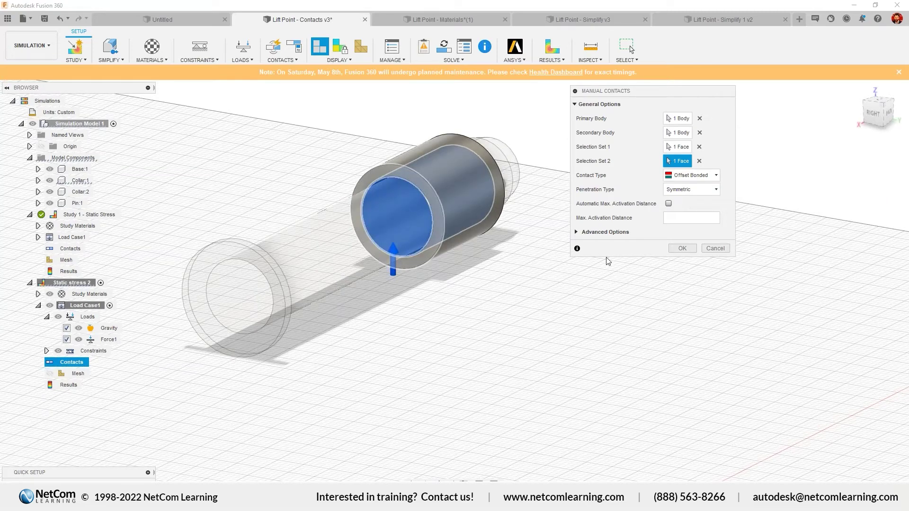
key(Return)
Step: Set the two automatic contact sets to the Bonded contact type, leaving the manual sets as Offset Bonded
click(565, 212)
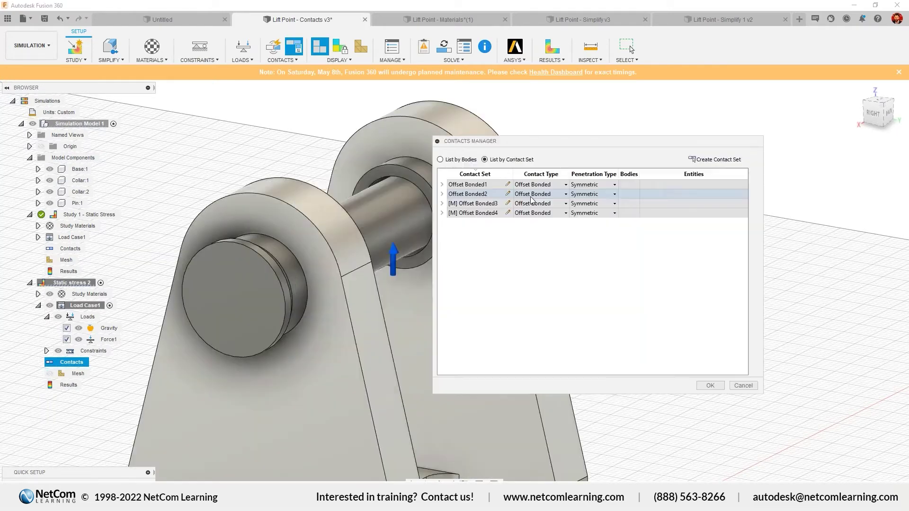
click(547, 188)
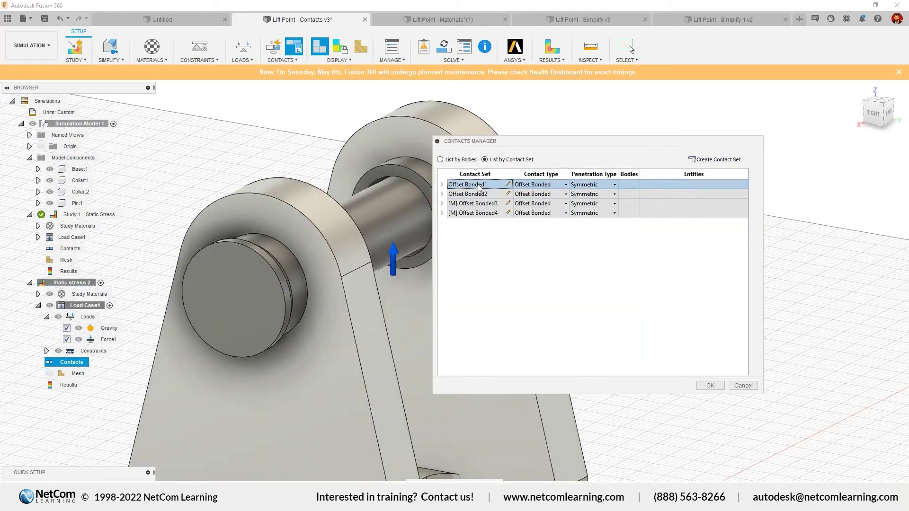
click(548, 189)
click(540, 189)
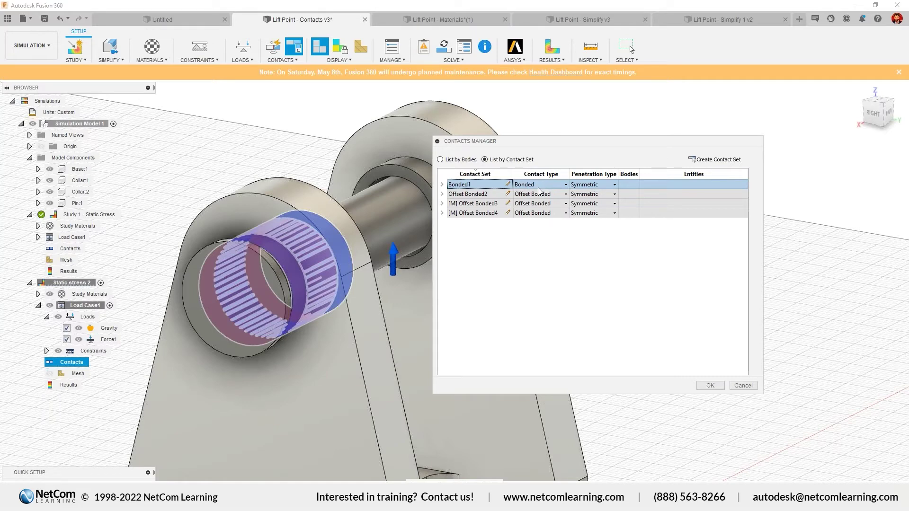
click(538, 188)
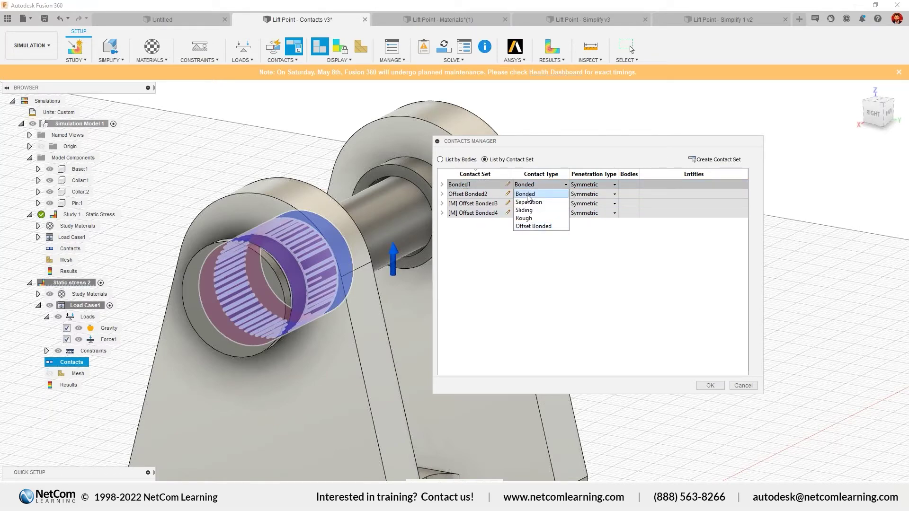
click(528, 198)
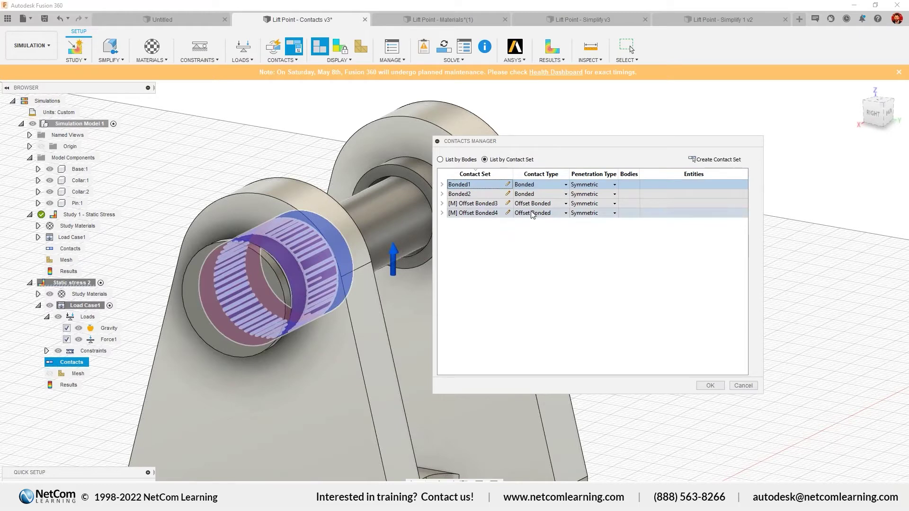
Step: Set the first manual contact set's type to Offset Bonded, keep the automatic sets as Bonded, and accept the contact settings
click(533, 214)
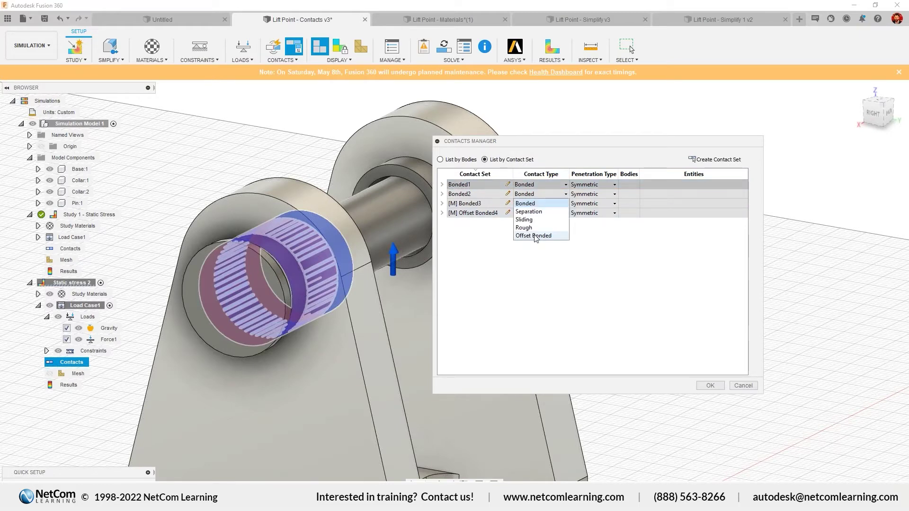
click(536, 236)
click(532, 185)
click(532, 192)
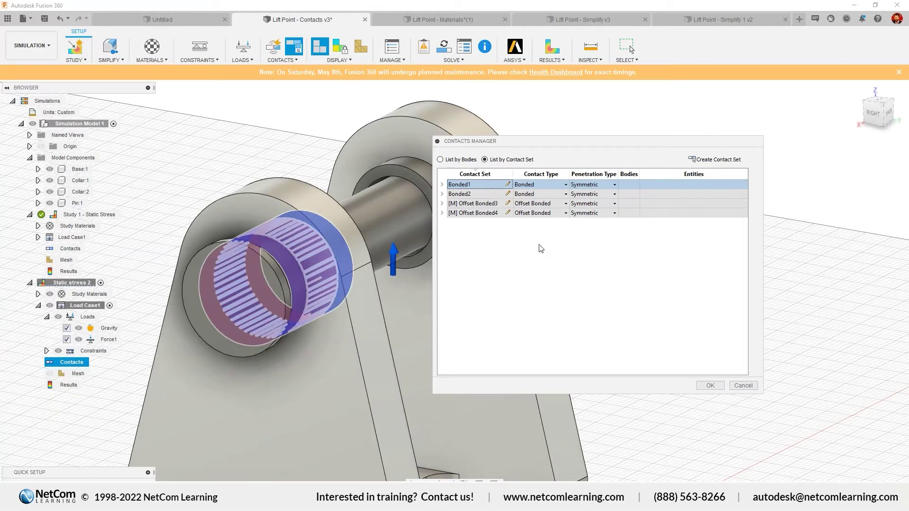
key(Return)
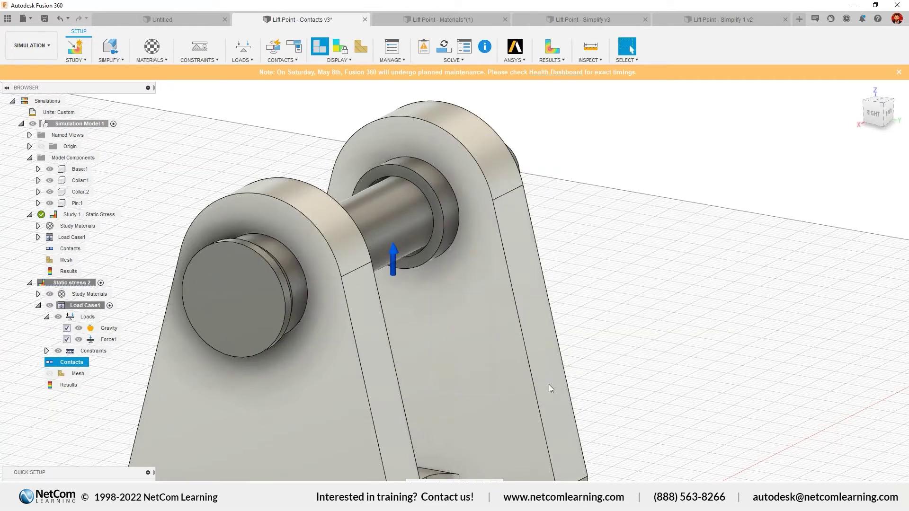
Step: Compute the mesh for the Static stress 2 study and display it on the whole lift point assembly
shift+middle_drag(549, 389, 475, 283)
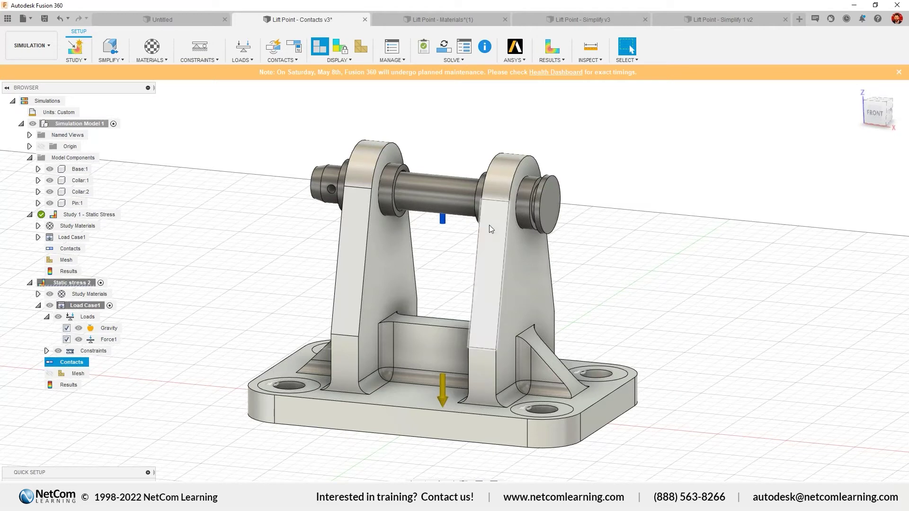
shift+middle_drag(493, 226, 332, 303)
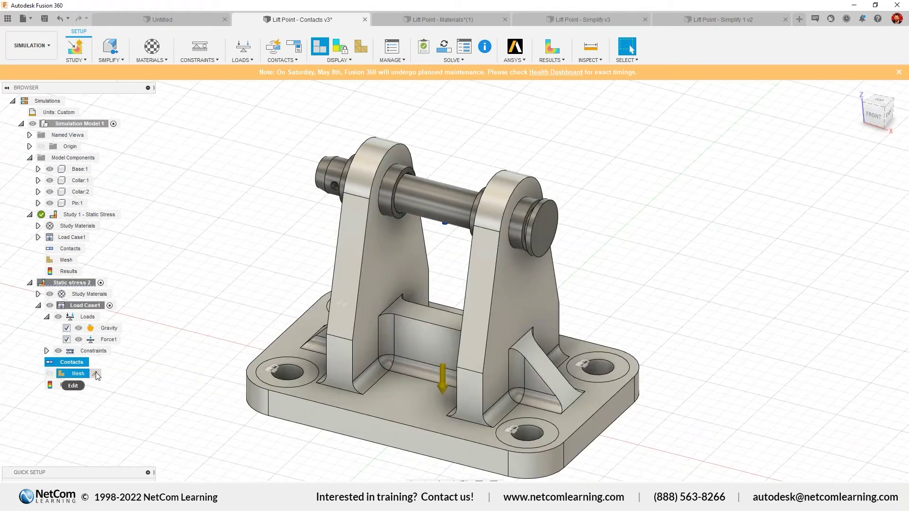
click(361, 49)
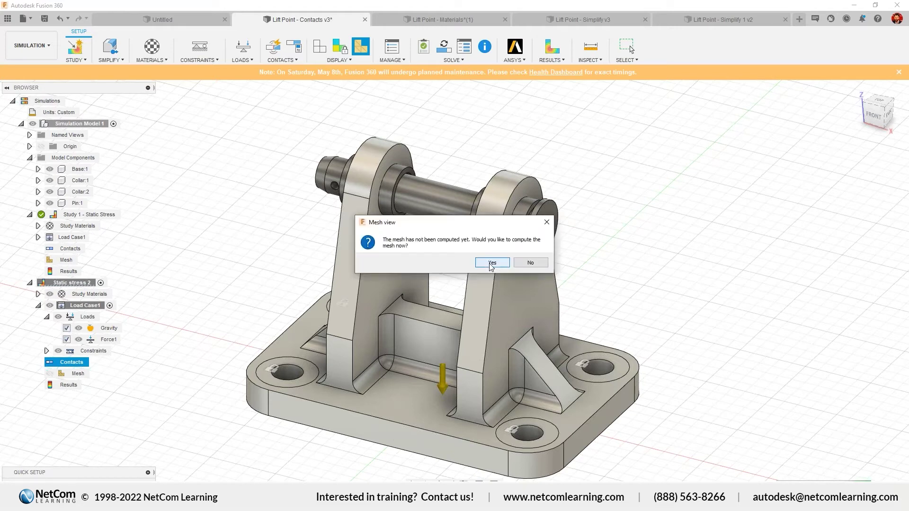
click(491, 264)
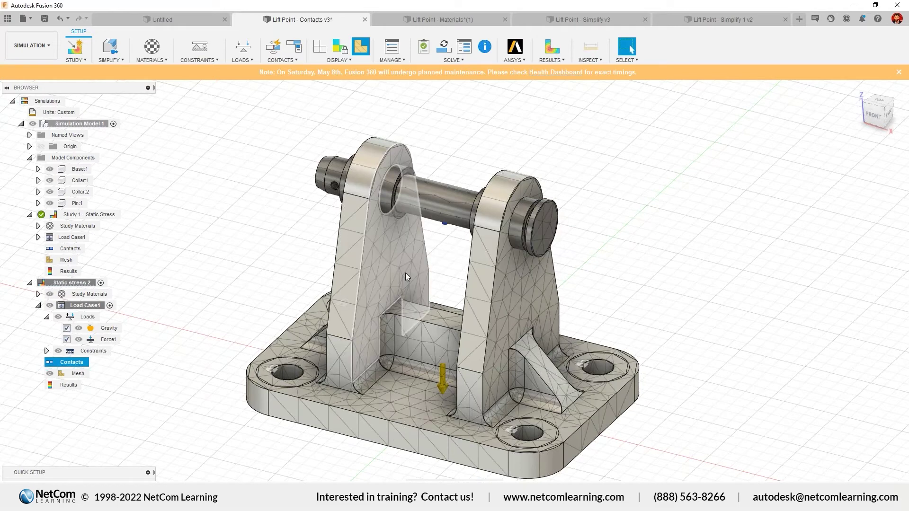
mouse_move(405, 273)
shift+middle_down()
mouse_move(431, 287)
mouse_move(461, 282)
shift+middle_up()
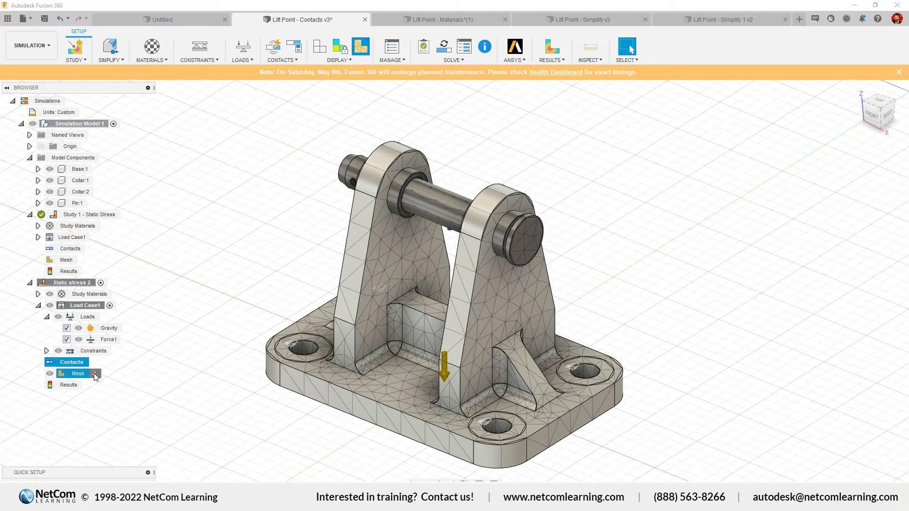
Step: Review the mesh settings with the advanced options expanded, compare Absolute Size with Model-based Size, and accept Model-based Size
click(95, 375)
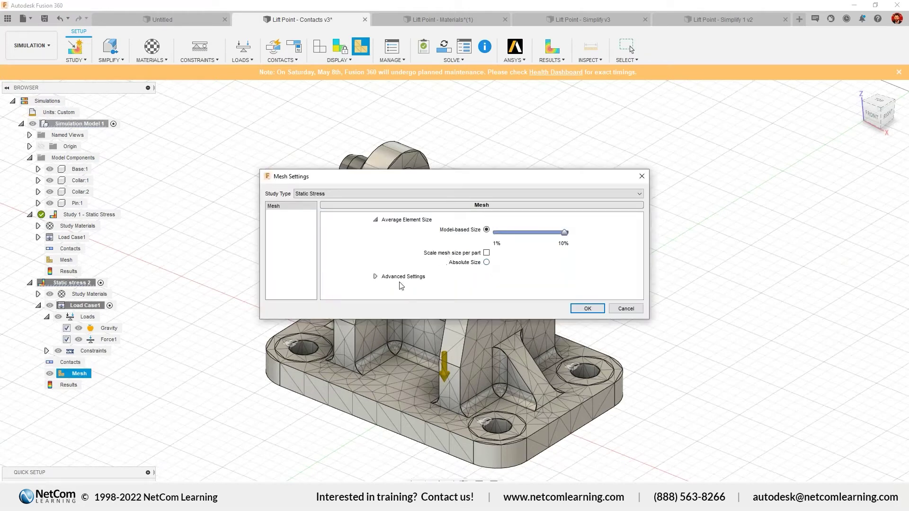
click(375, 278)
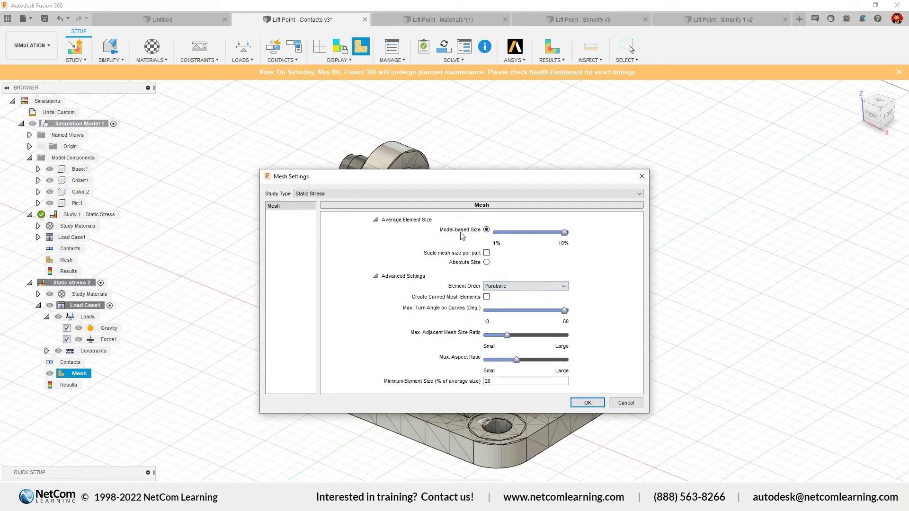
click(487, 263)
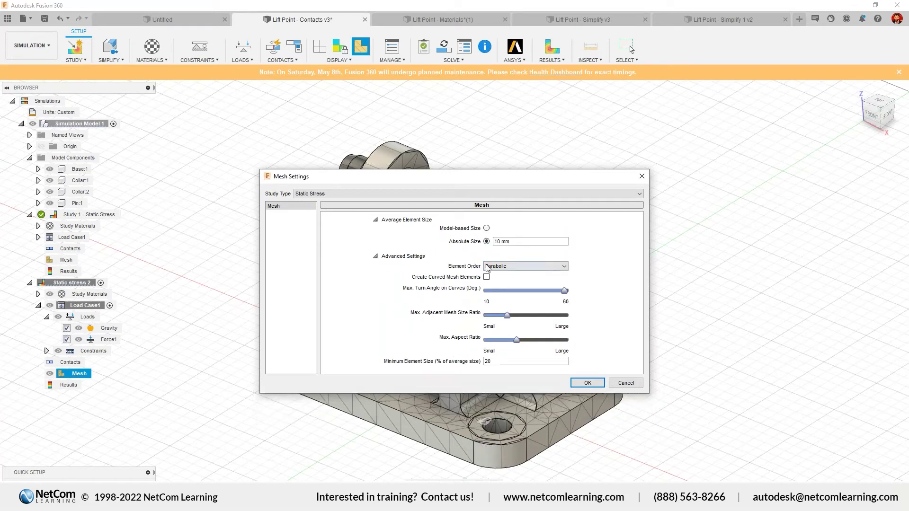
triple_click(514, 243)
click(486, 229)
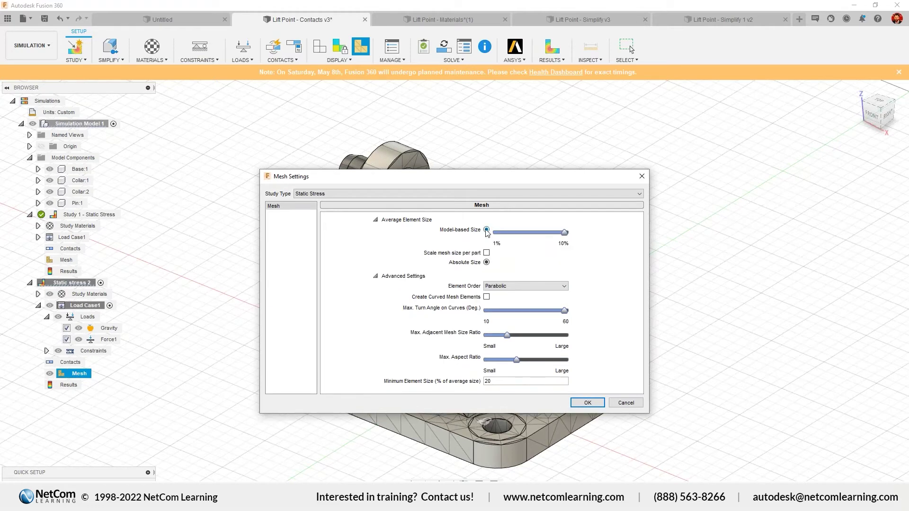
click(587, 403)
Step: Switch the display back from mesh to model view and run the pre-check on the study setup
click(318, 50)
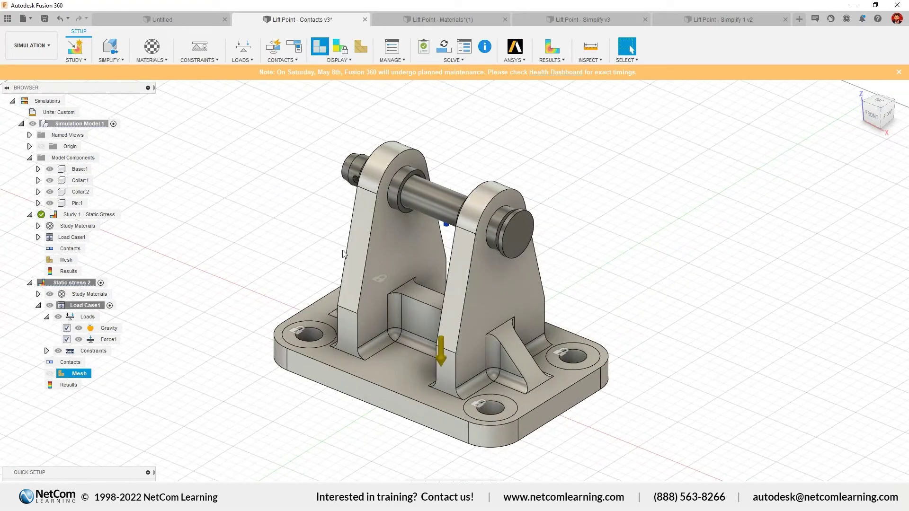
shift+middle_drag(343, 254, 378, 240)
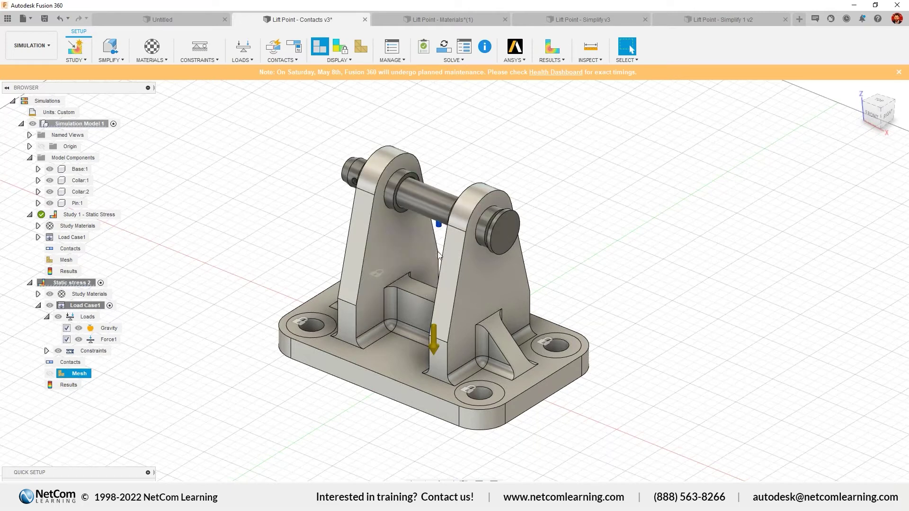
mouse_move(439, 255)
shift+middle_down()
mouse_move(540, 188)
mouse_move(359, 215)
mouse_move(432, 208)
mouse_move(397, 240)
mouse_move(448, 265)
shift+middle_up()
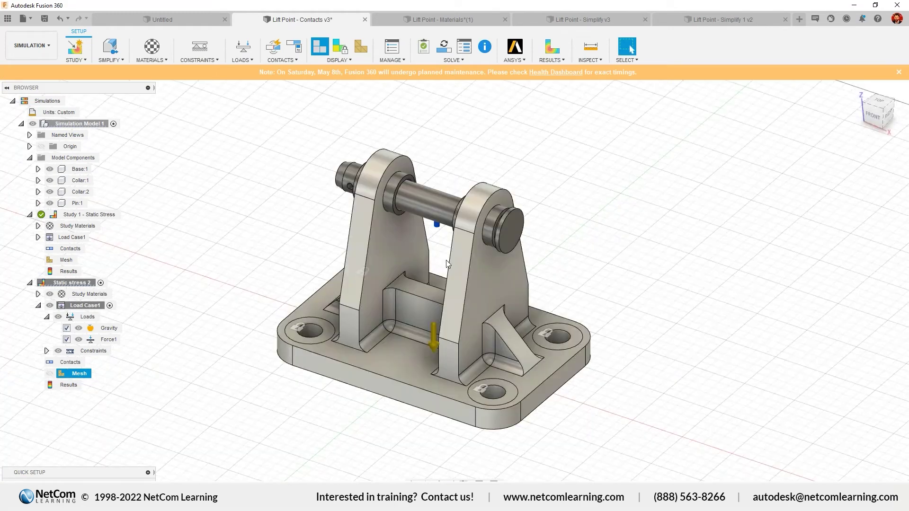
click(423, 48)
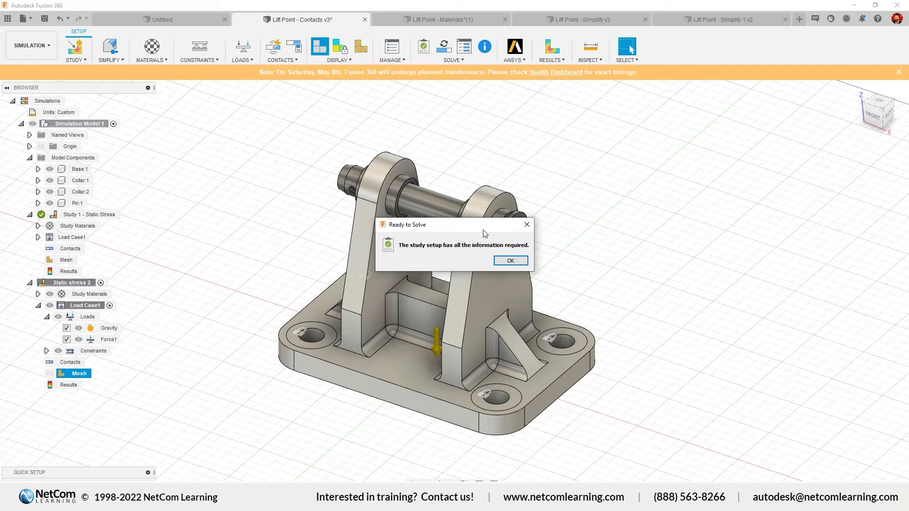
drag(449, 230, 589, 140)
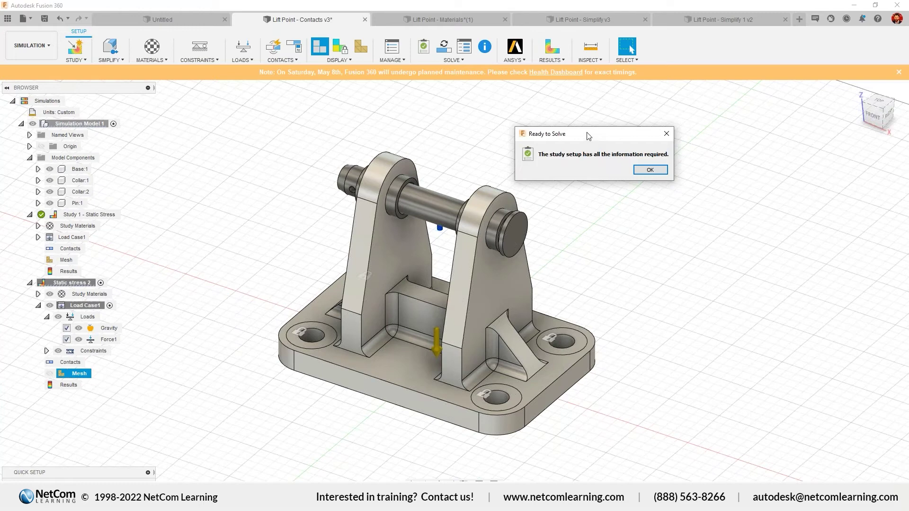
drag(594, 136, 600, 134)
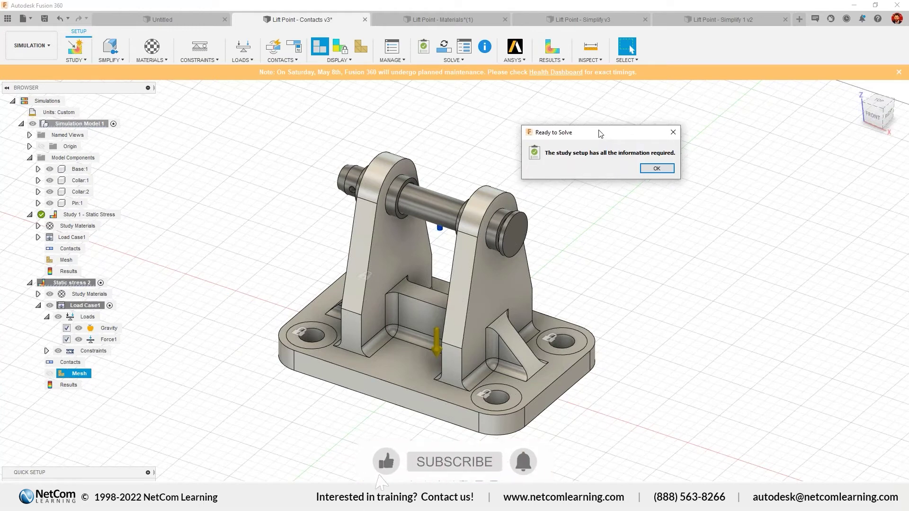
drag(600, 134, 590, 129)
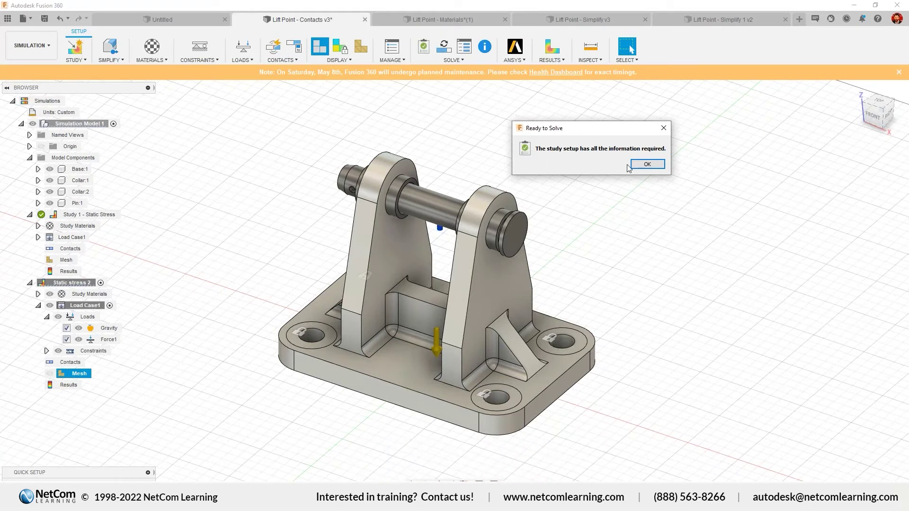
click(647, 164)
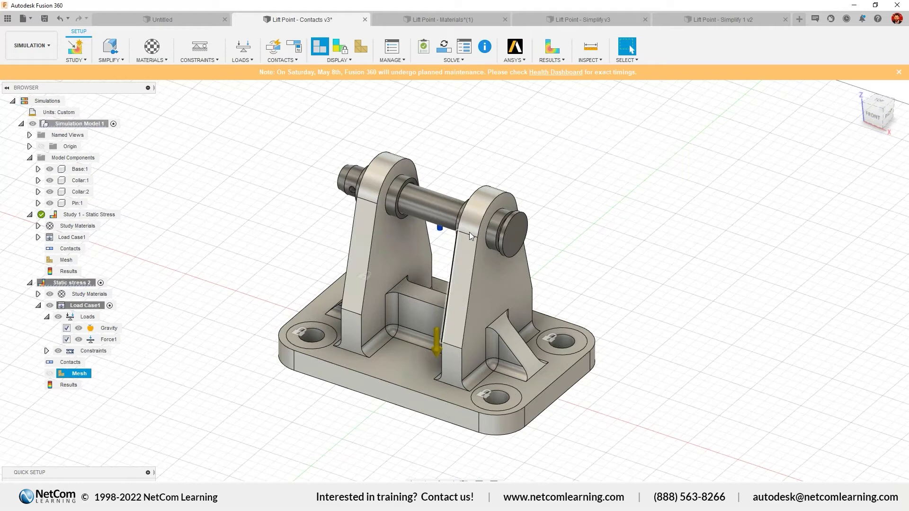
Step: Compare the cloud and local solve options, and solve the Static stress 2 study locally
click(445, 45)
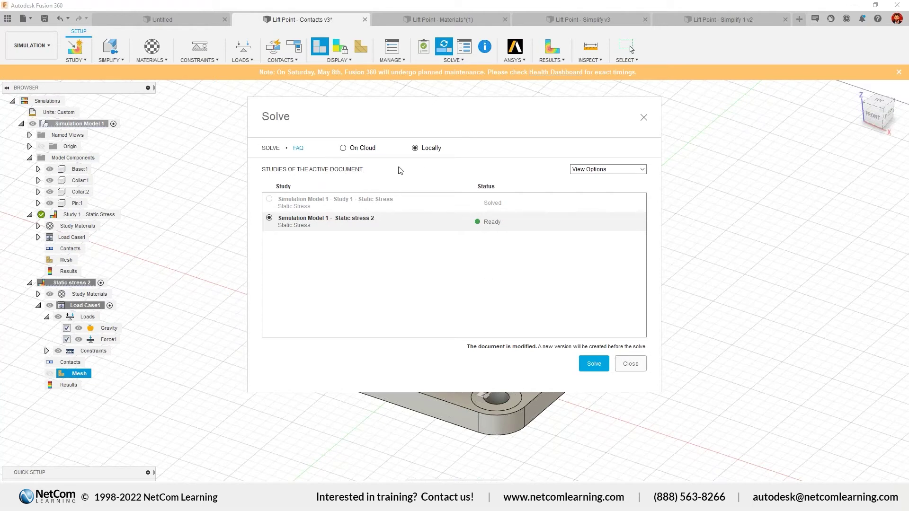
click(342, 148)
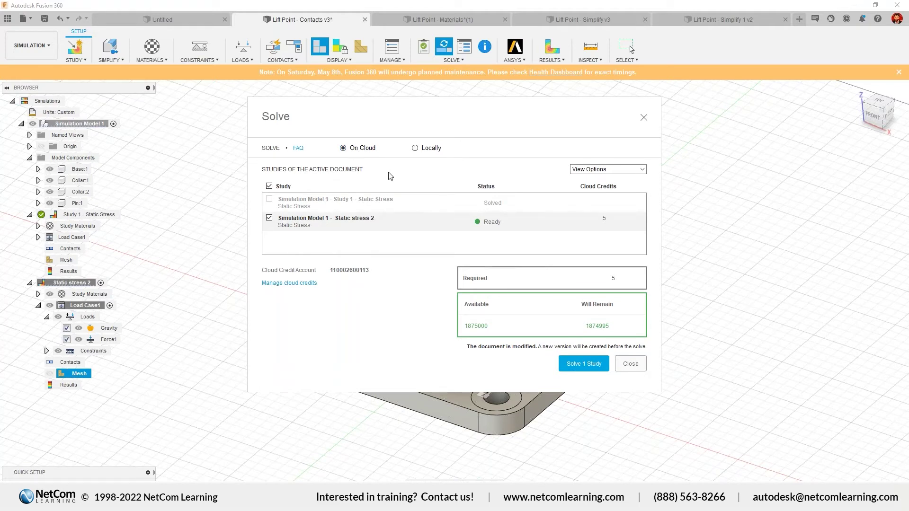
click(416, 148)
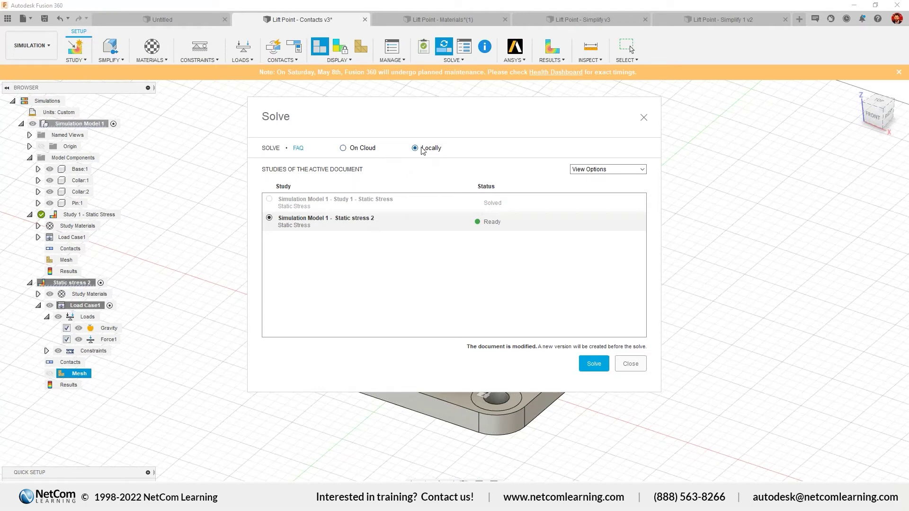
click(598, 364)
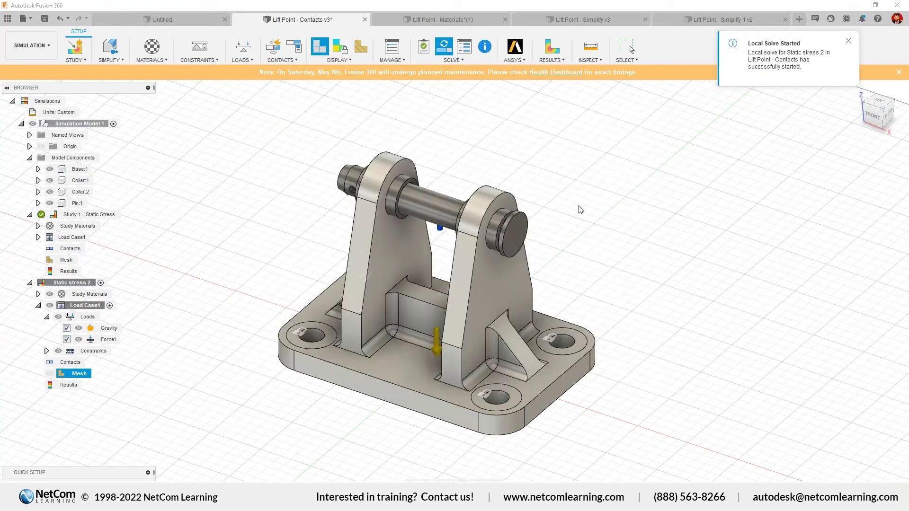
Step: Check the job status of the Static stress 2 solve with its individual solving stages expanded
click(776, 58)
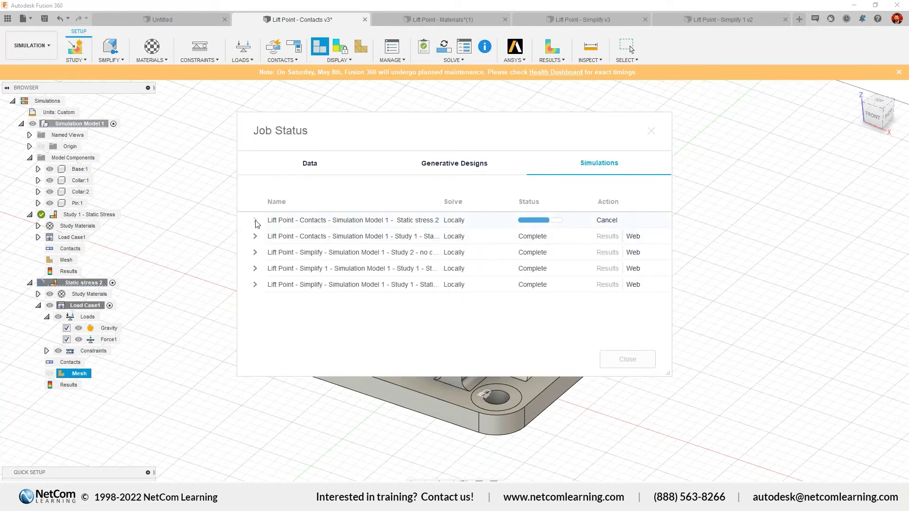
click(256, 220)
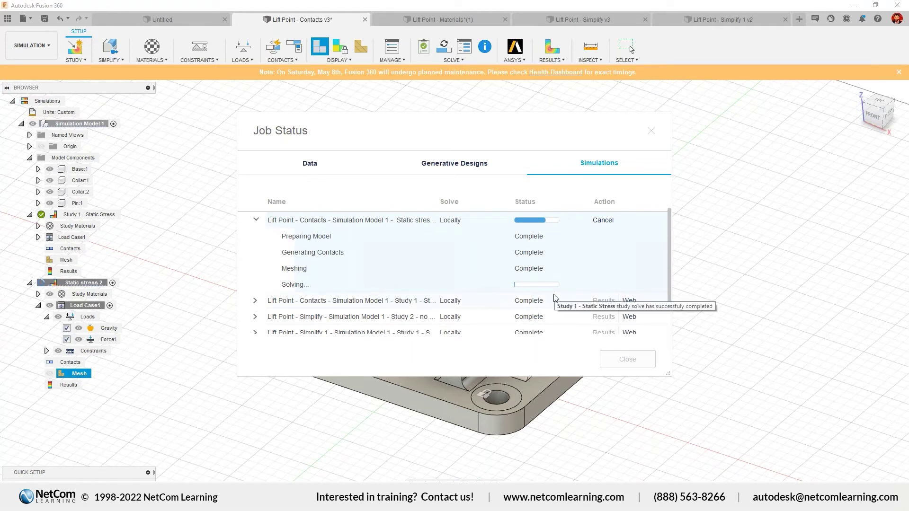
mouse_move(556, 222)
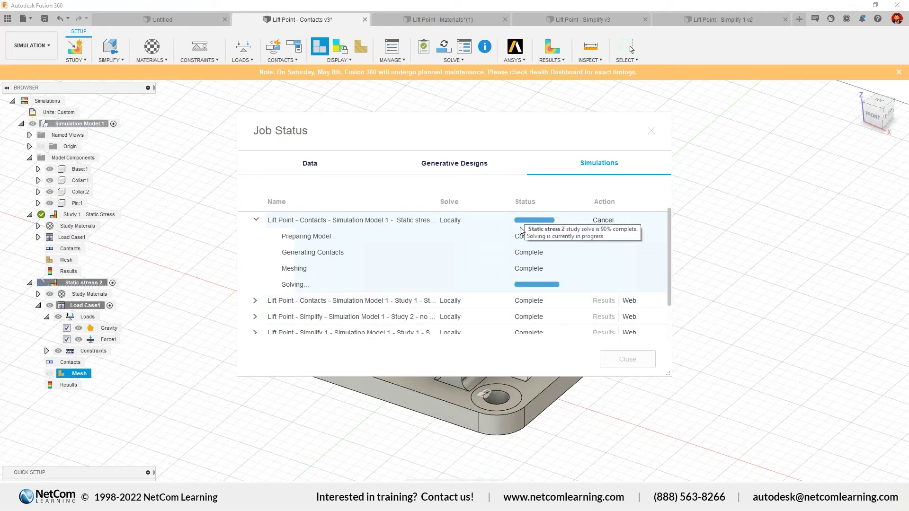
key(Escape)
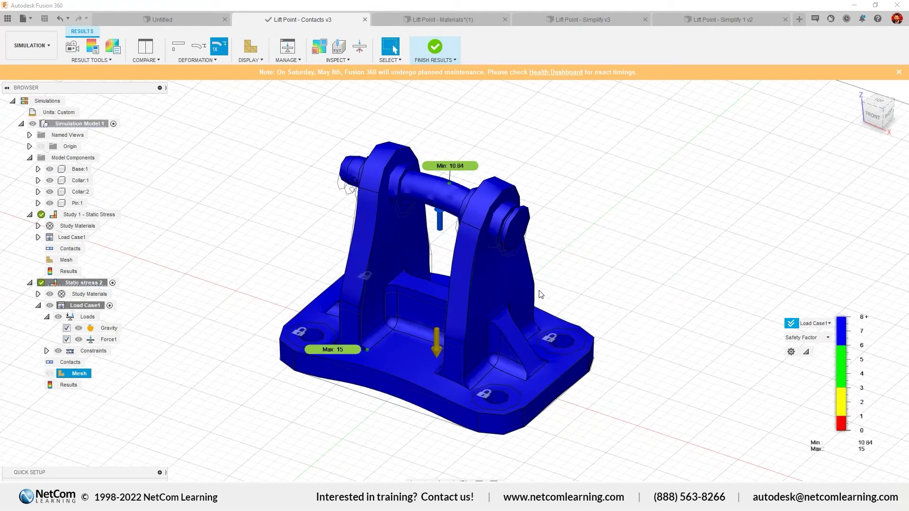
Step: Inspect the deformed safety factor result from several sides and lower the legend's upper threshold to about 6.8
scroll(431, 214, up, 3)
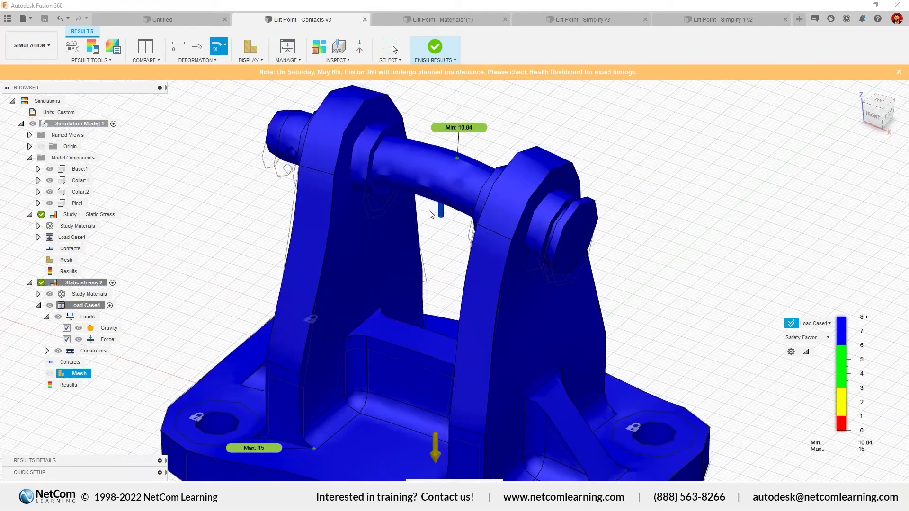
shift+middle_drag(431, 215, 462, 250)
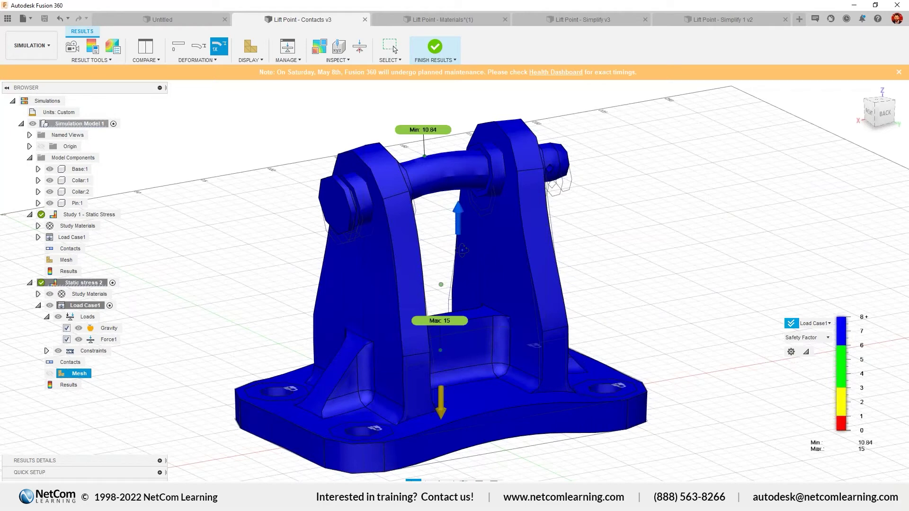
shift+middle_drag(462, 250, 475, 247)
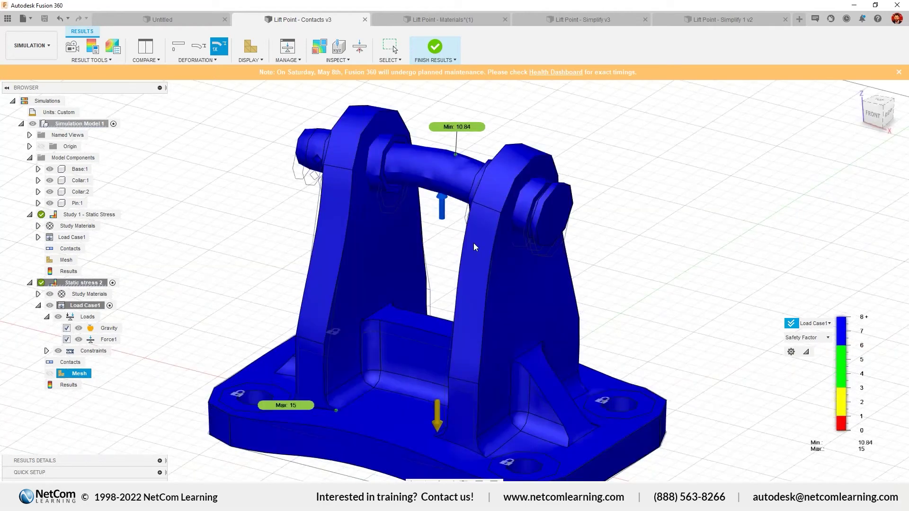
shift+middle_drag(475, 247, 535, 252)
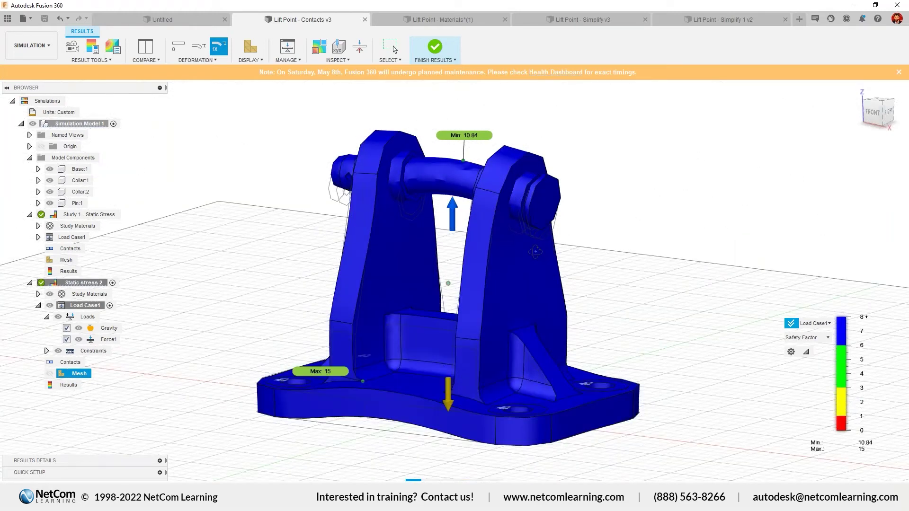
shift+middle_drag(535, 252, 542, 250)
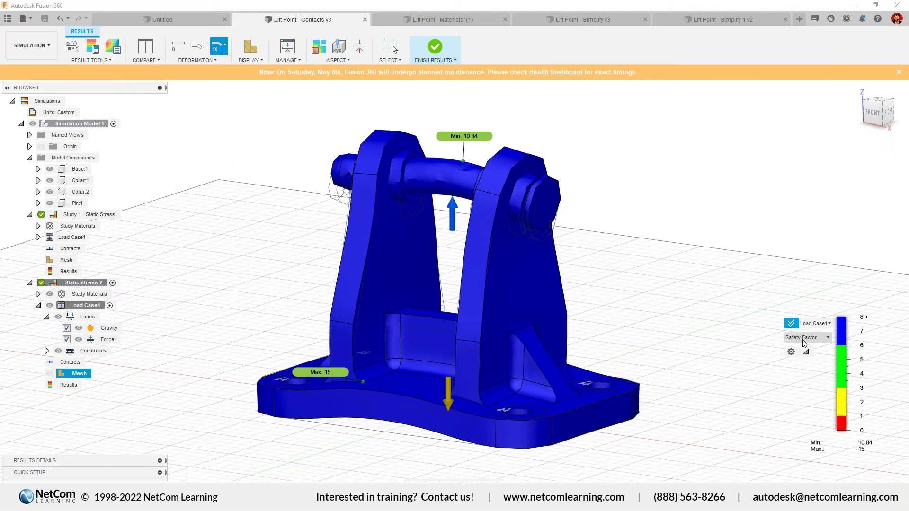
mouse_move(846, 330)
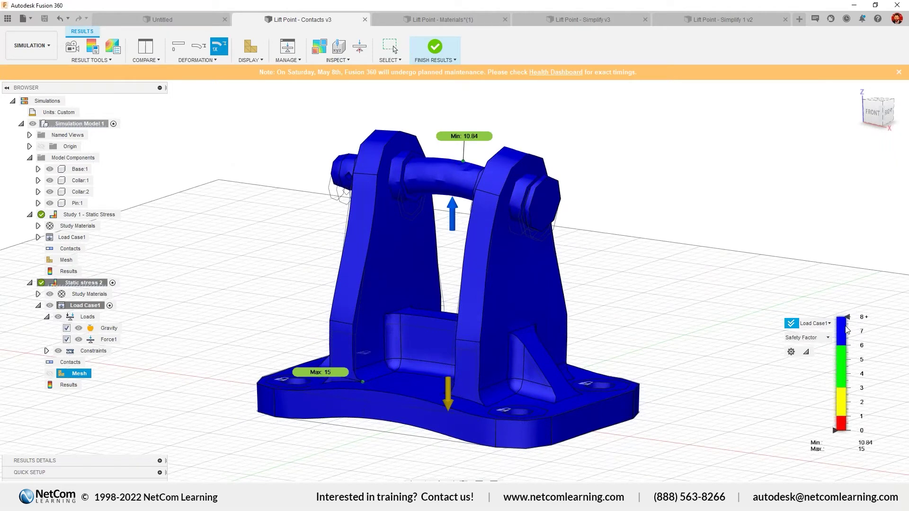
mouse_move(846, 328)
mouse_down()
mouse_move(854, 407)
mouse_move(845, 329)
mouse_up()
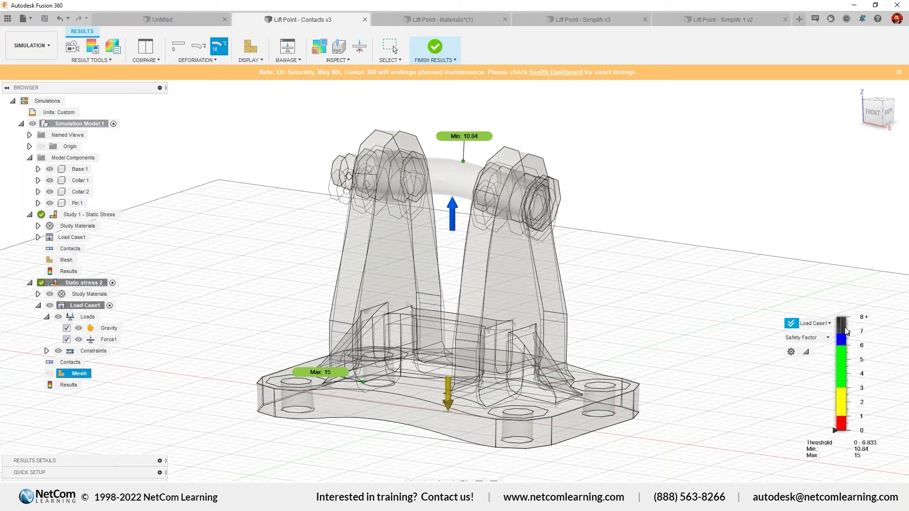
Step: Restore the safety factor legend's upper threshold to its maximum, and review the Von Mises stress result along with the other stress components on offer
drag(847, 332, 847, 317)
click(828, 338)
click(805, 353)
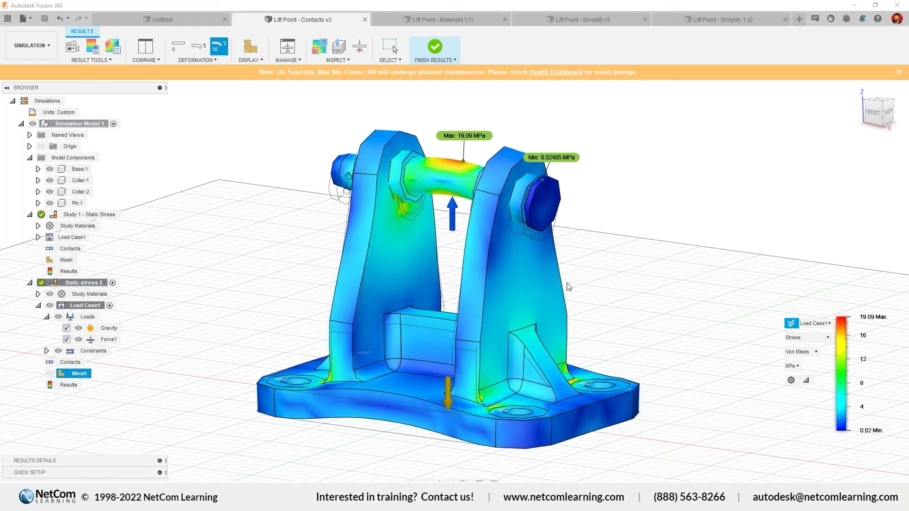
shift+middle_drag(568, 286, 817, 335)
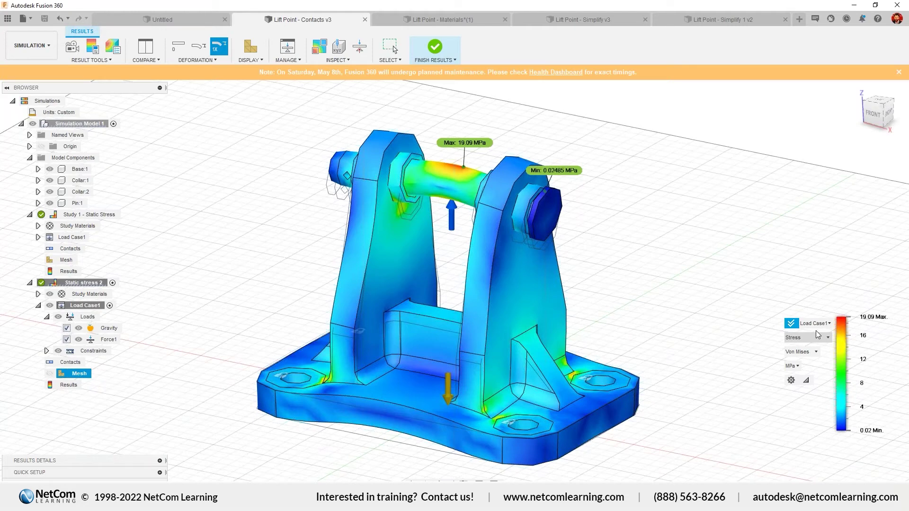
click(815, 351)
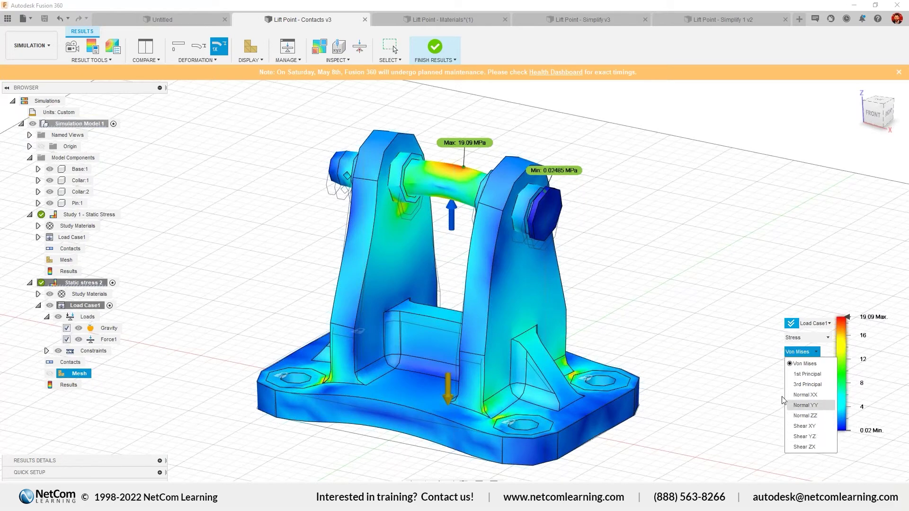
click(750, 390)
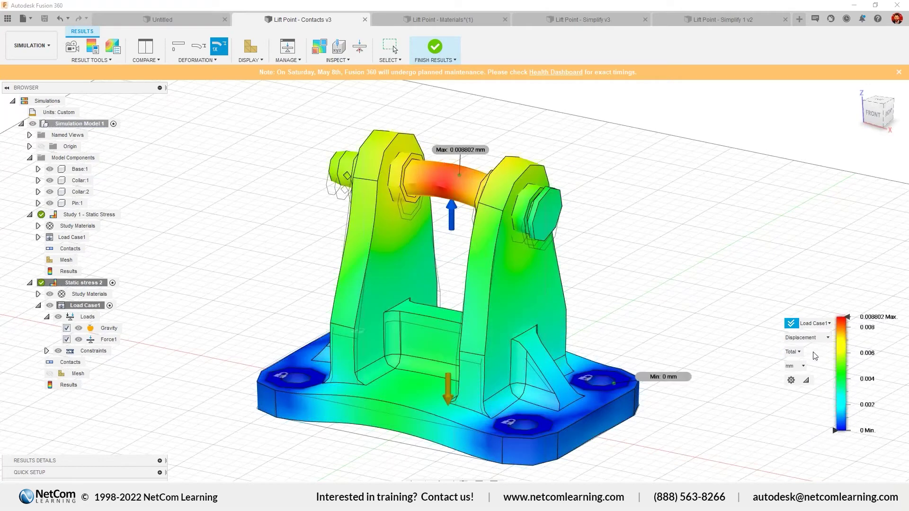
Step: Inspect the total displacement result on the deformed assembly from several sides
shift+middle_drag(558, 308, 642, 272)
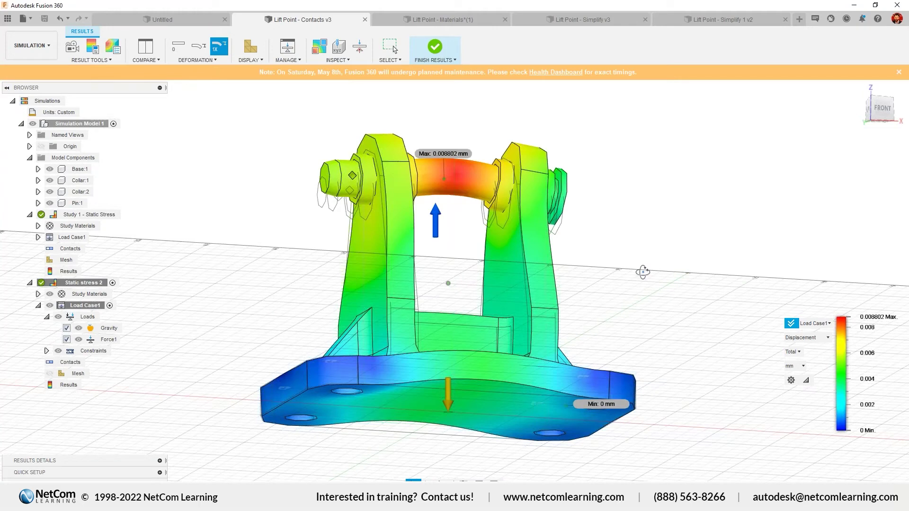
shift+middle_drag(643, 272, 656, 311)
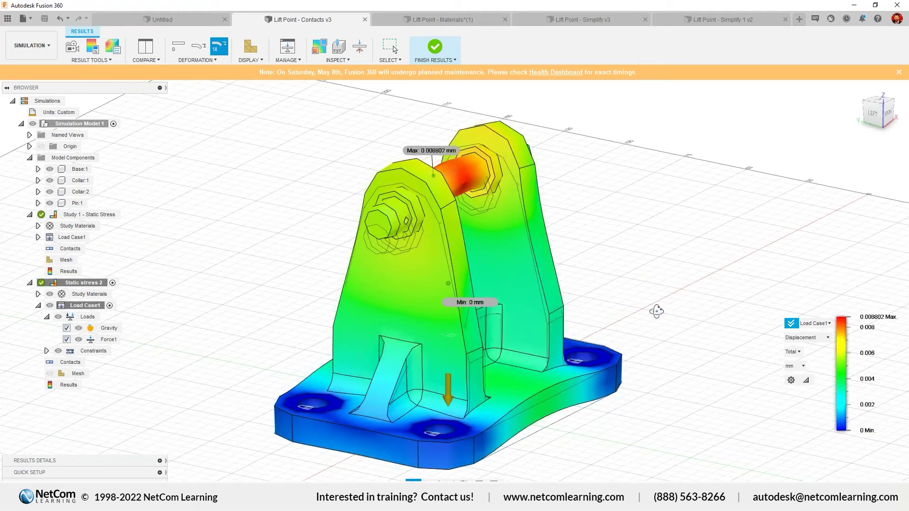
shift+middle_drag(656, 311, 605, 308)
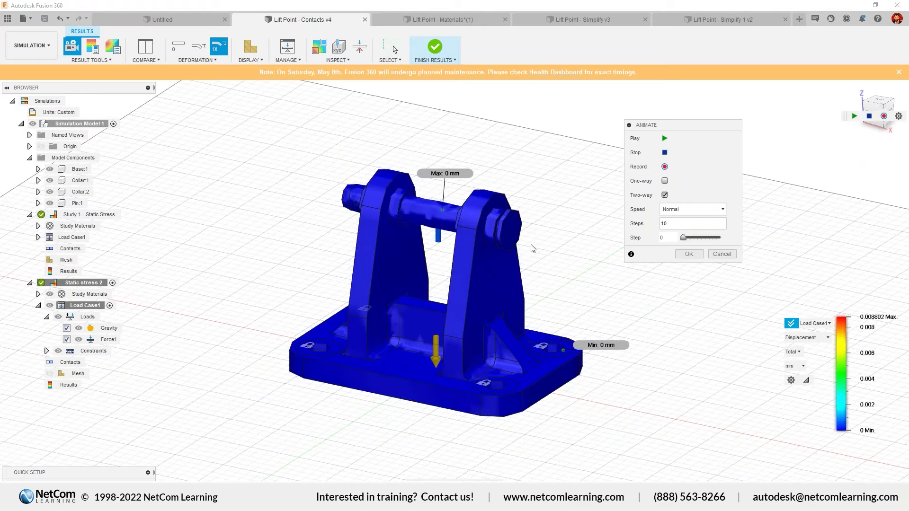
Step: Play a two-way animation of the total displacement result at normal speed with 10 steps
shift+middle_drag(532, 248, 514, 251)
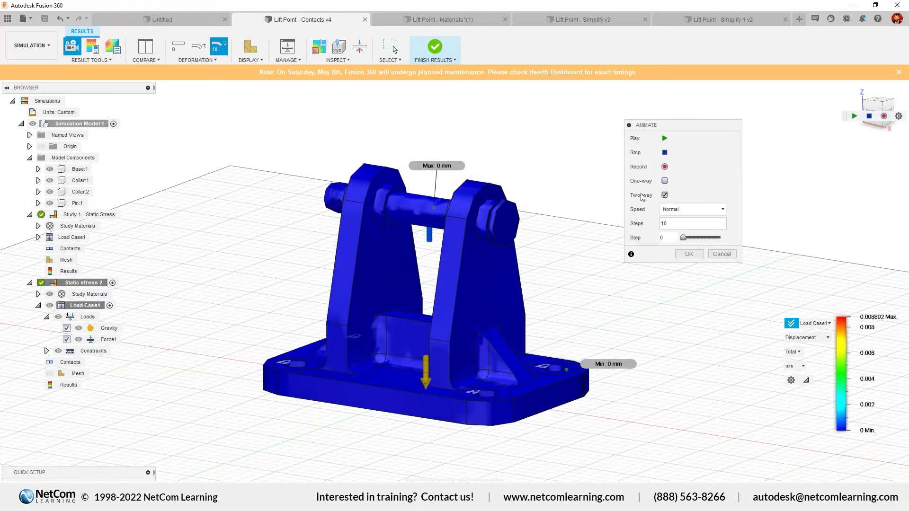
click(684, 217)
click(665, 140)
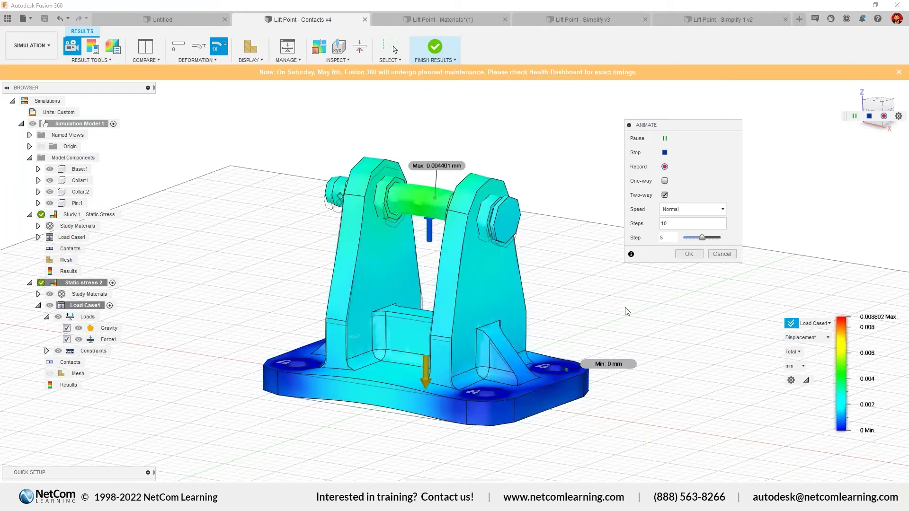
Step: View the stress, displacement and reaction force results in turn while the animation plays
click(826, 337)
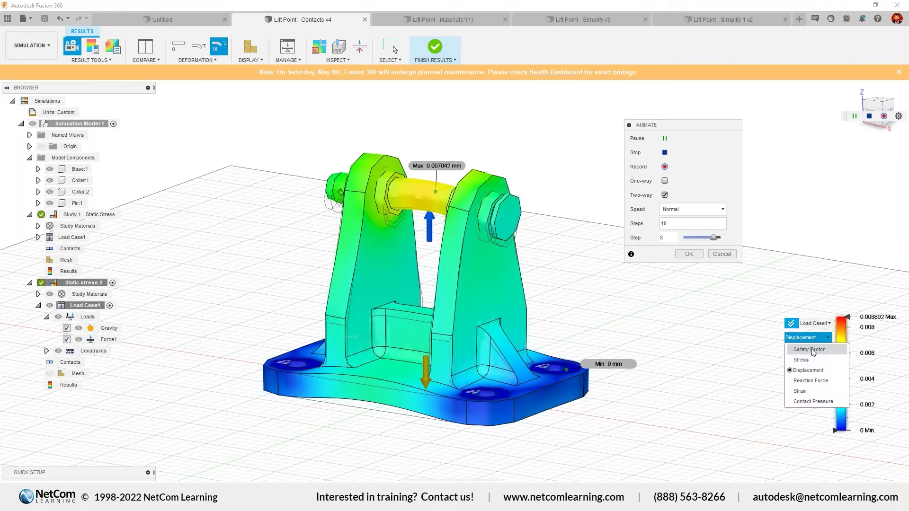
click(804, 360)
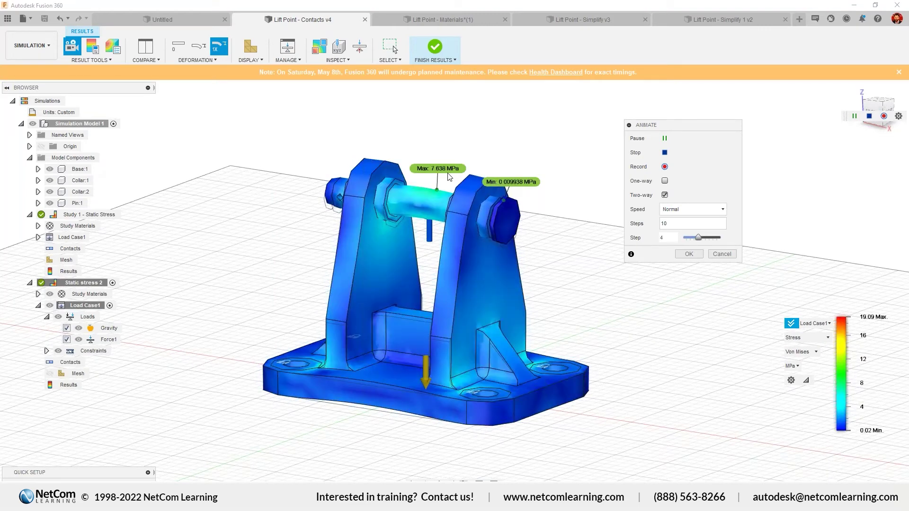
click(805, 337)
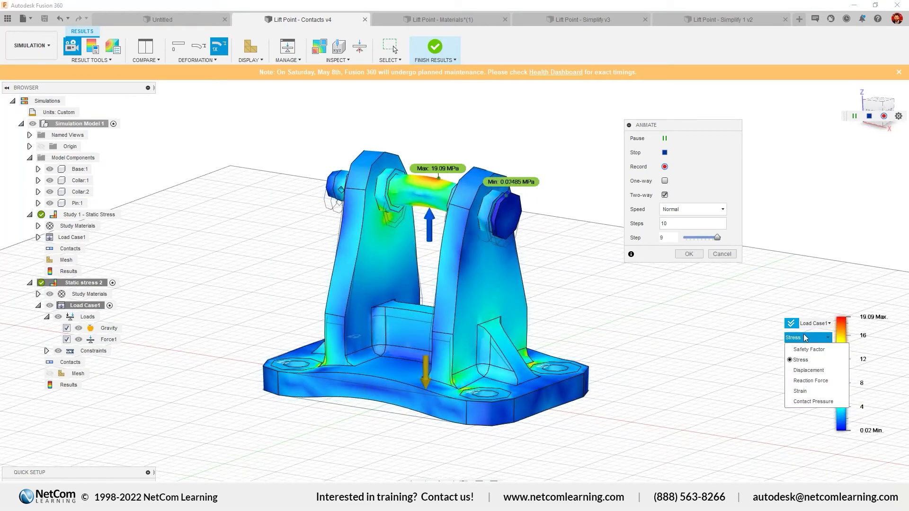
click(809, 370)
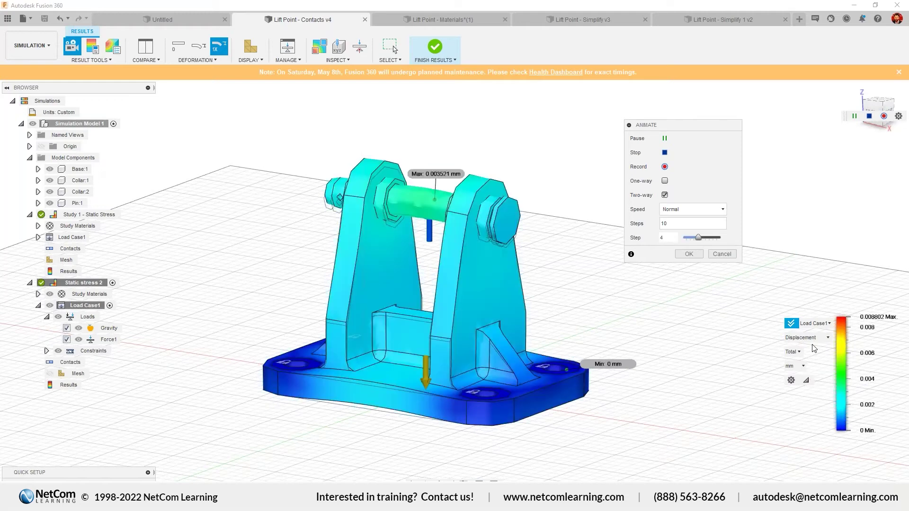
click(814, 342)
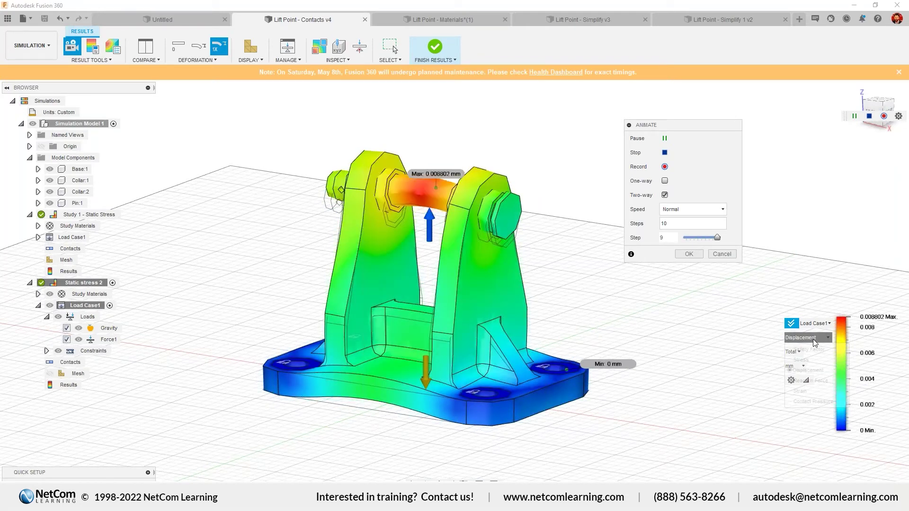
click(812, 381)
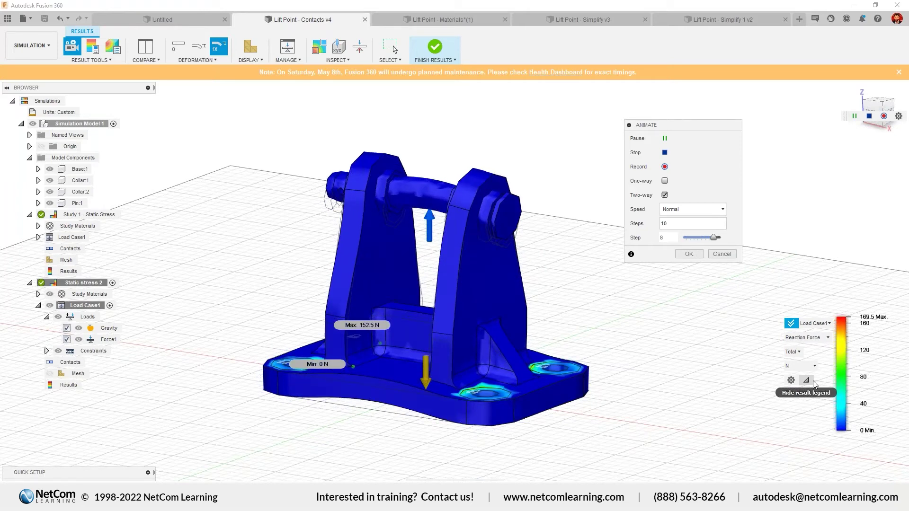
Step: View the animated strain and contact pressure results, and end the animation with contact pressure displayed
click(824, 338)
click(800, 391)
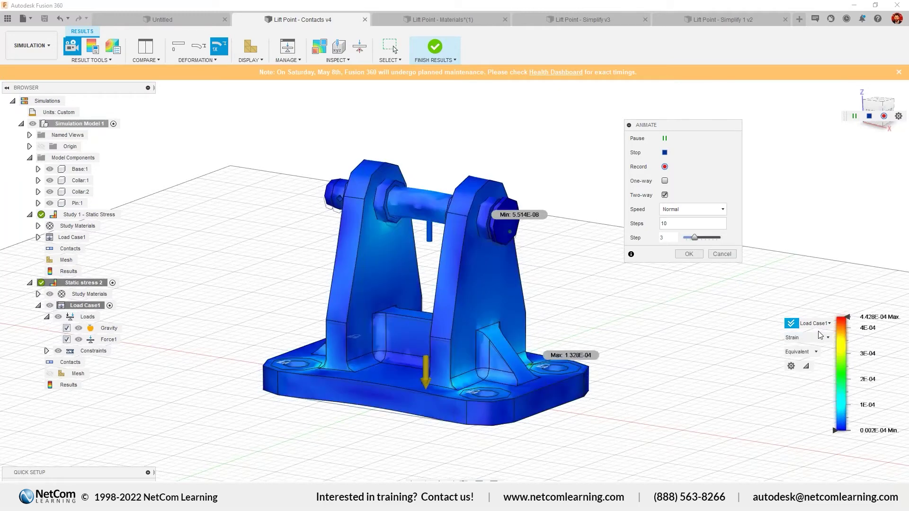
click(822, 337)
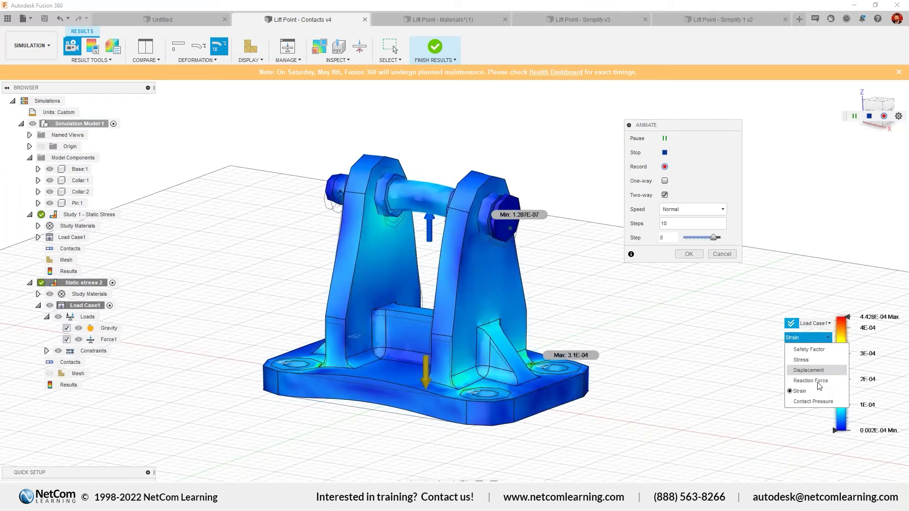
click(813, 401)
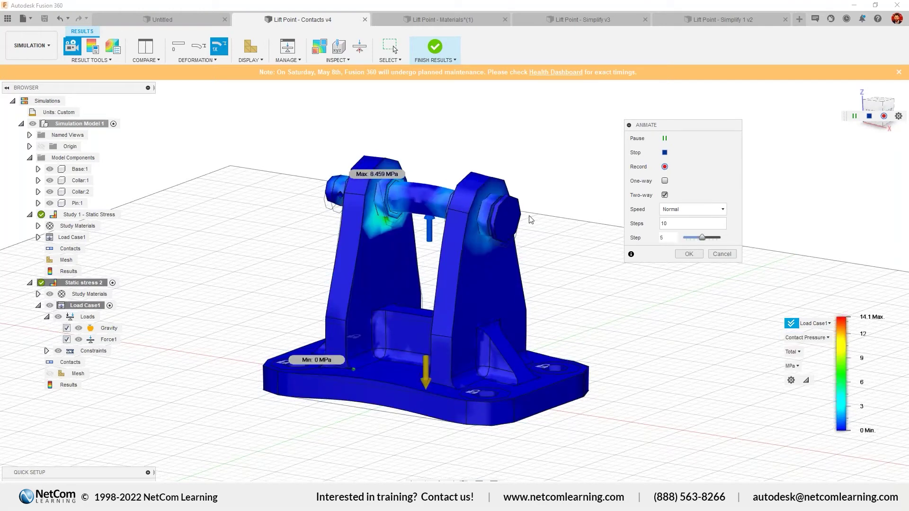
shift+middle_drag(530, 219, 529, 217)
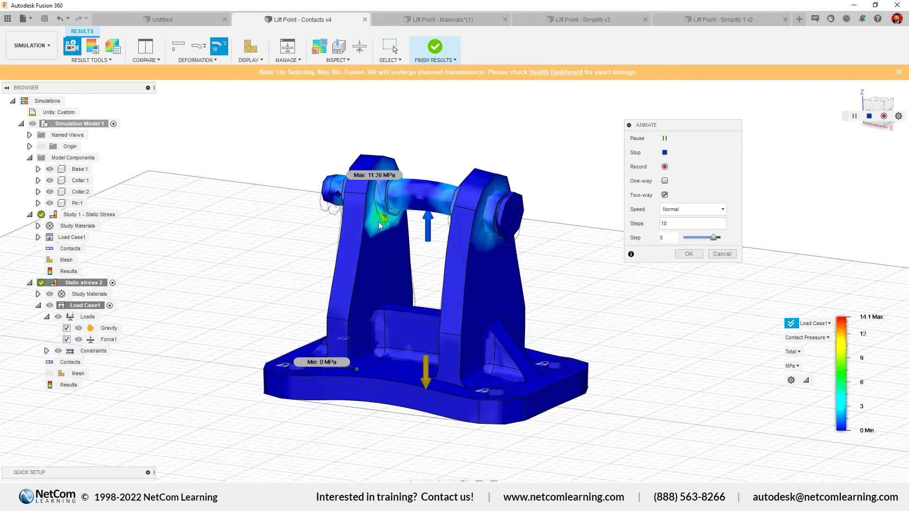
click(691, 255)
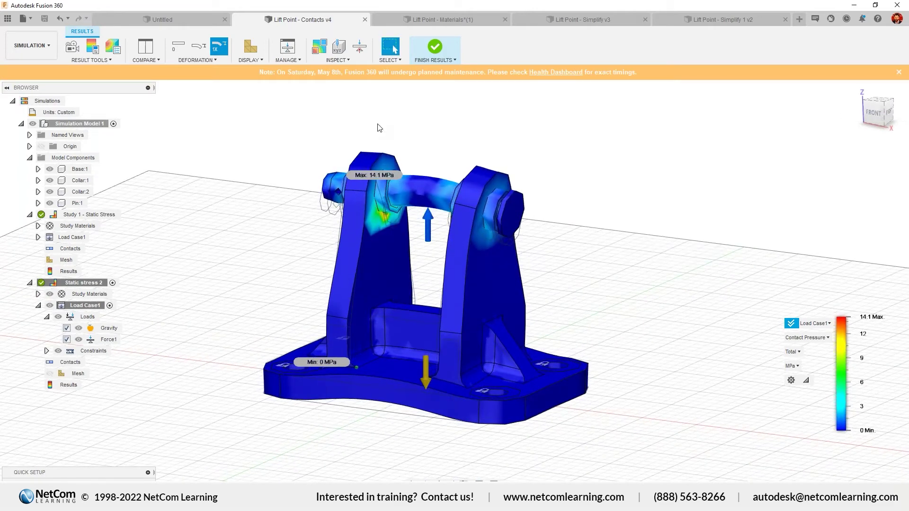
Step: Place a point probe on the inner face of the upright beside the pin head, at about X 20, Y -3.4, Z 65.8 mm
click(344, 60)
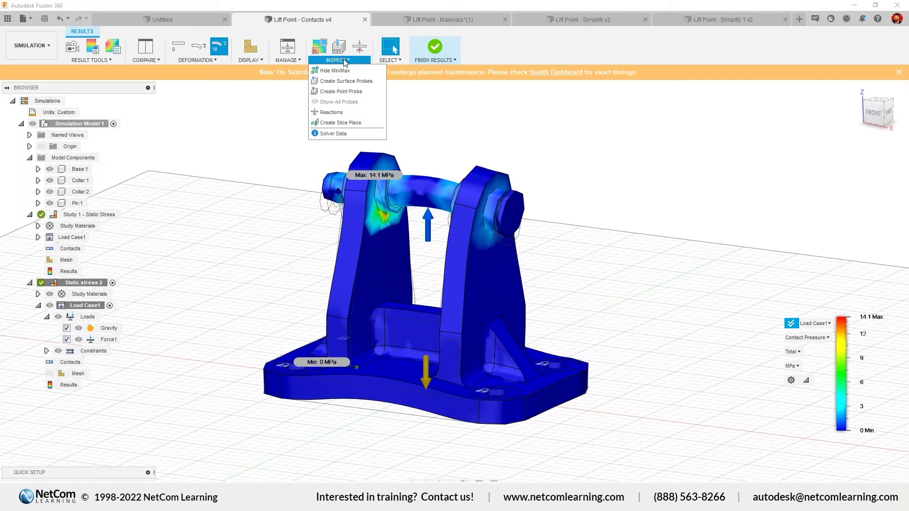
click(350, 93)
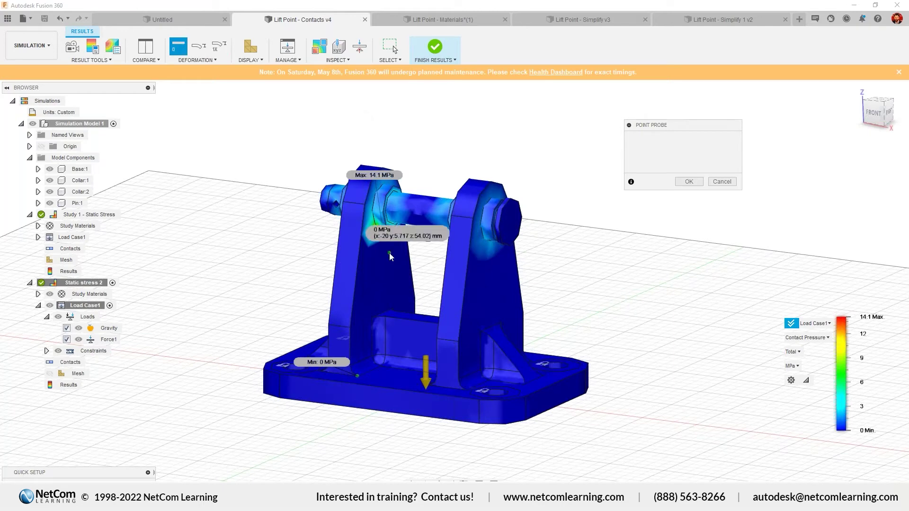
shift+middle_drag(389, 256, 473, 258)
click(457, 230)
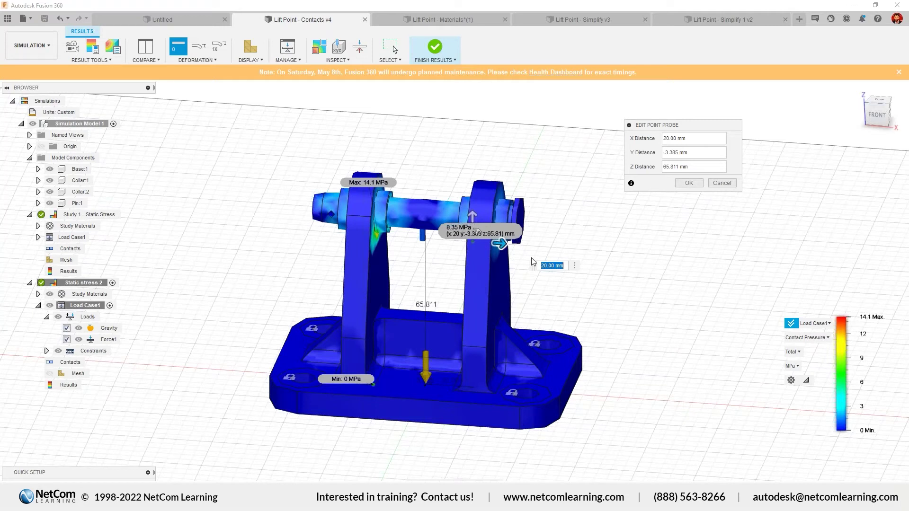
Step: Switch the probed result to Von Mises stress, check the probe from several sides, and accept it
click(807, 337)
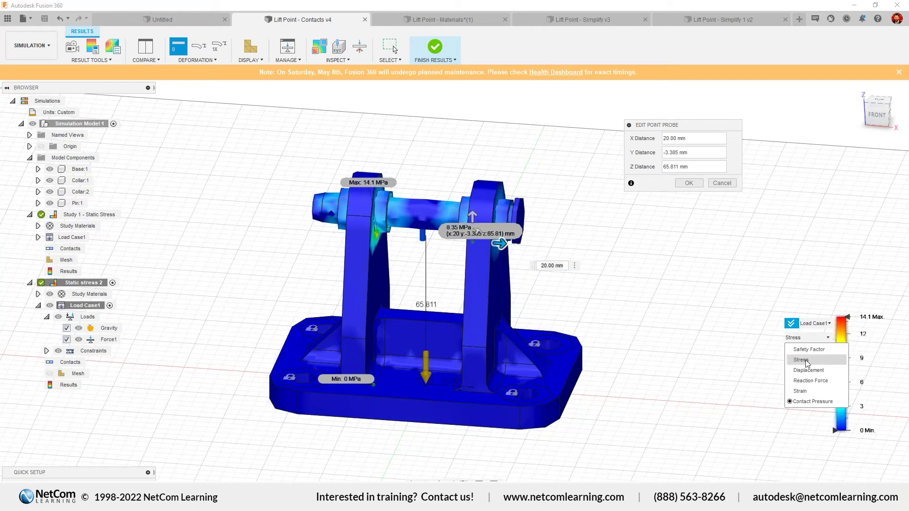
click(807, 360)
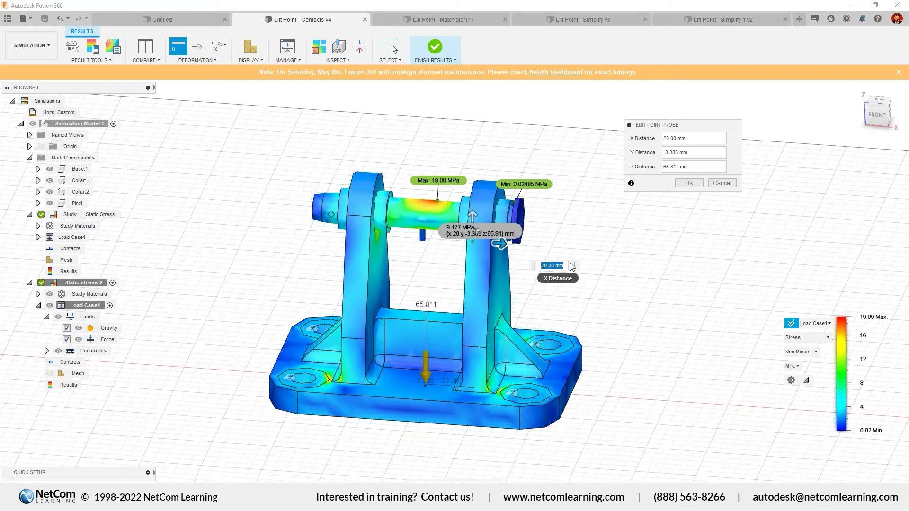
shift+middle_drag(572, 266, 505, 185)
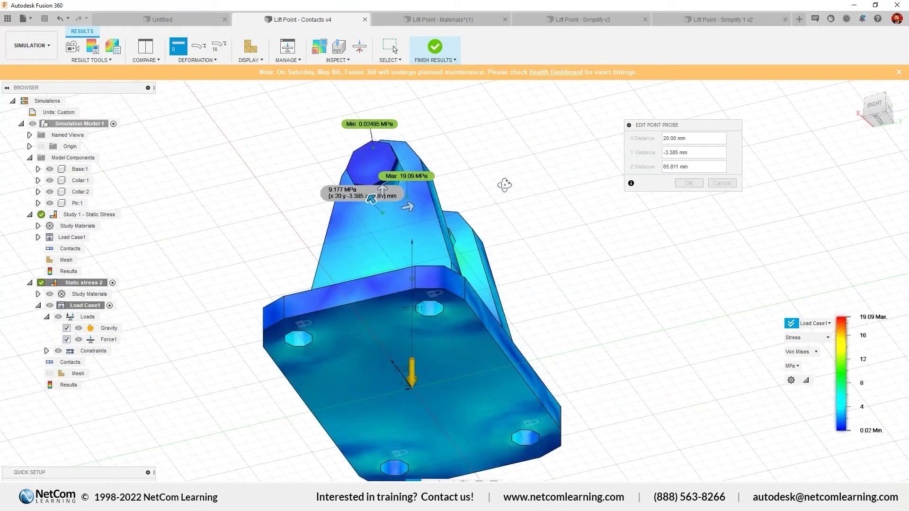
shift+middle_drag(505, 184, 724, 289)
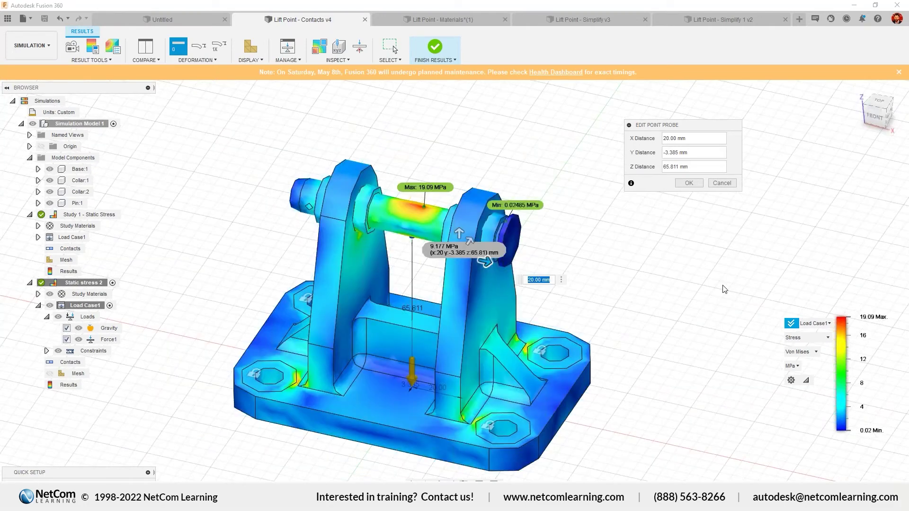
key(Return)
shift+middle_drag(635, 277, 896, 370)
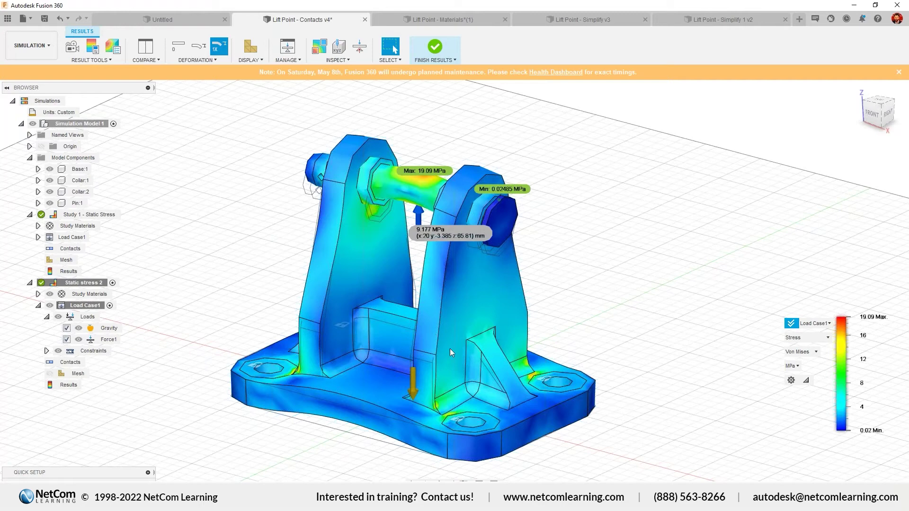
Step: Compare the safety factor at the probe point with its Von Mises stress, ending on the stress result
click(827, 338)
click(805, 346)
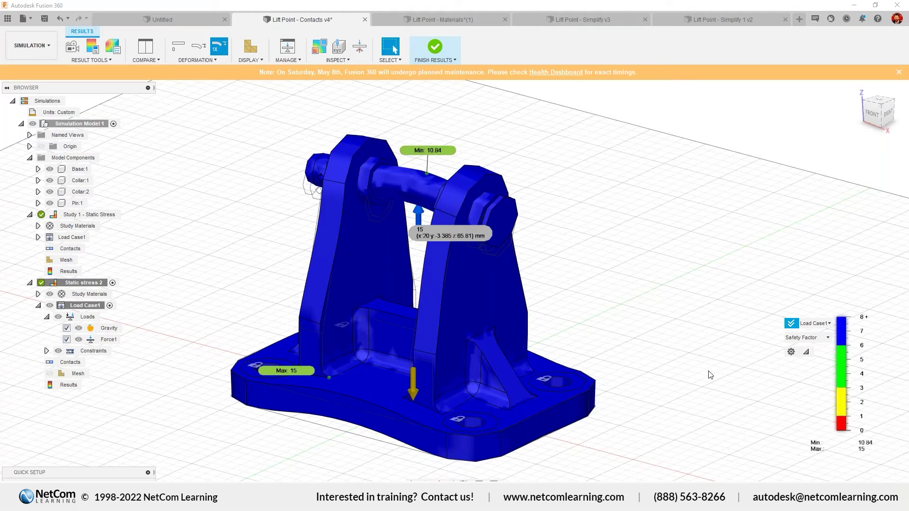
click(817, 337)
click(801, 360)
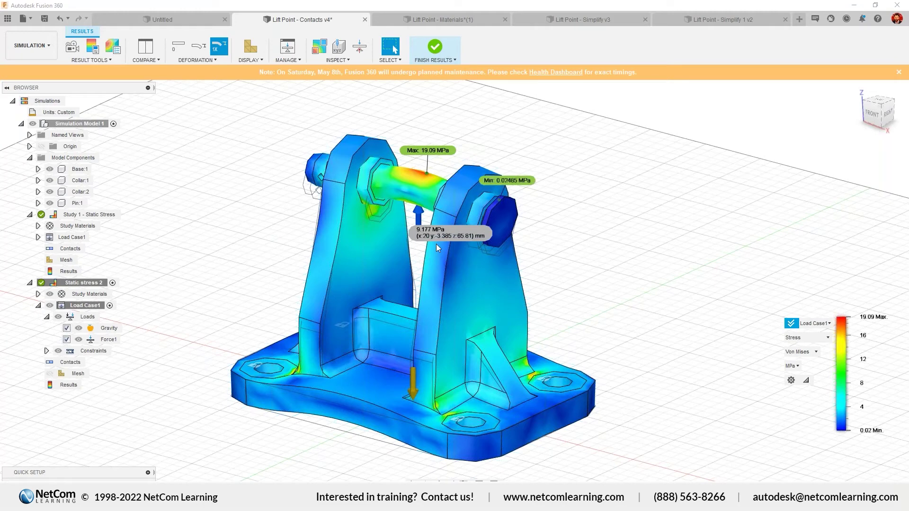
Step: Finish the results review and return to the study setup, keeping the Simulation workspace active
click(434, 46)
click(44, 50)
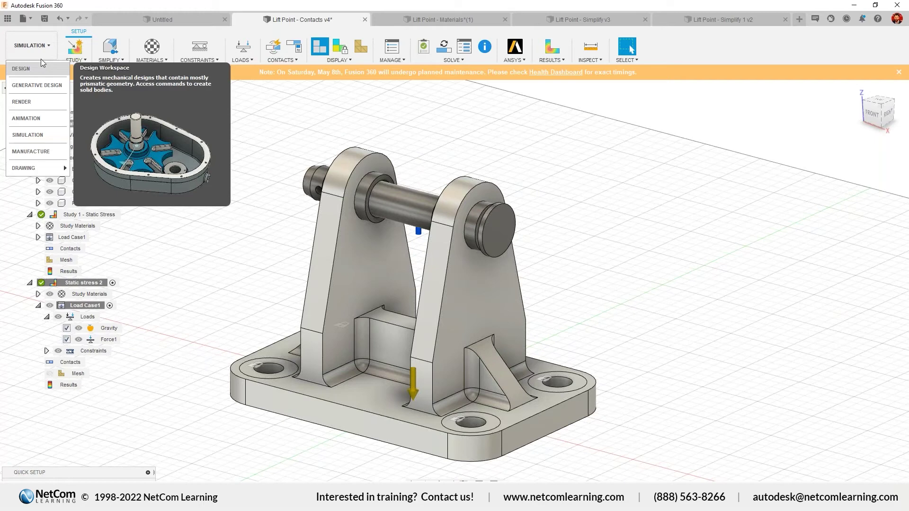
click(522, 332)
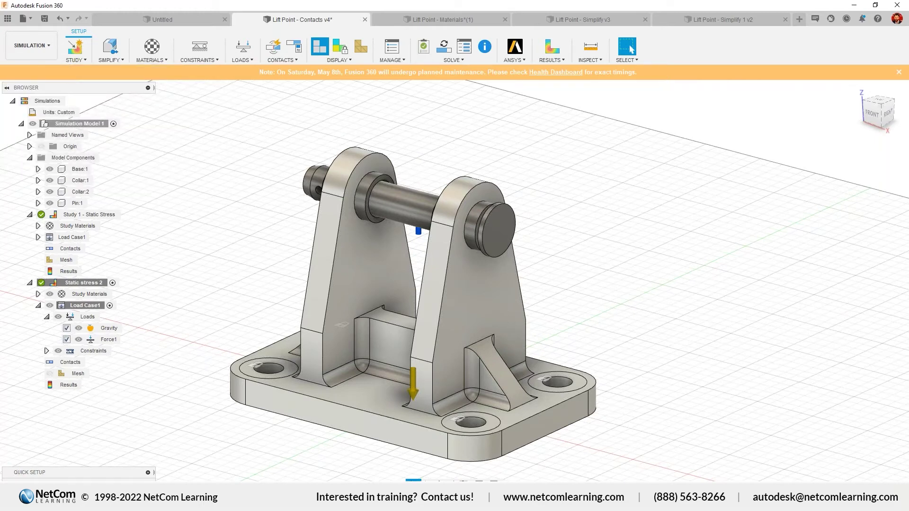
shift+middle_drag(522, 332, 553, 323)
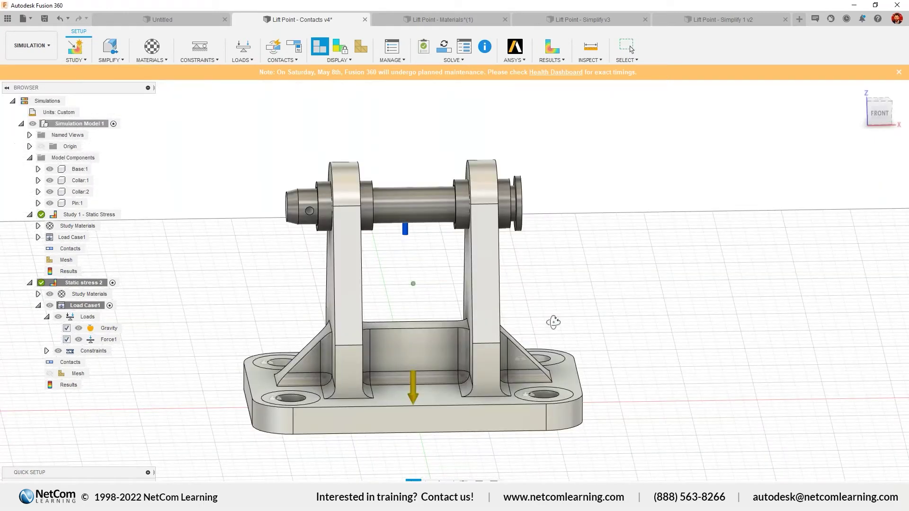
drag(553, 322, 592, 303)
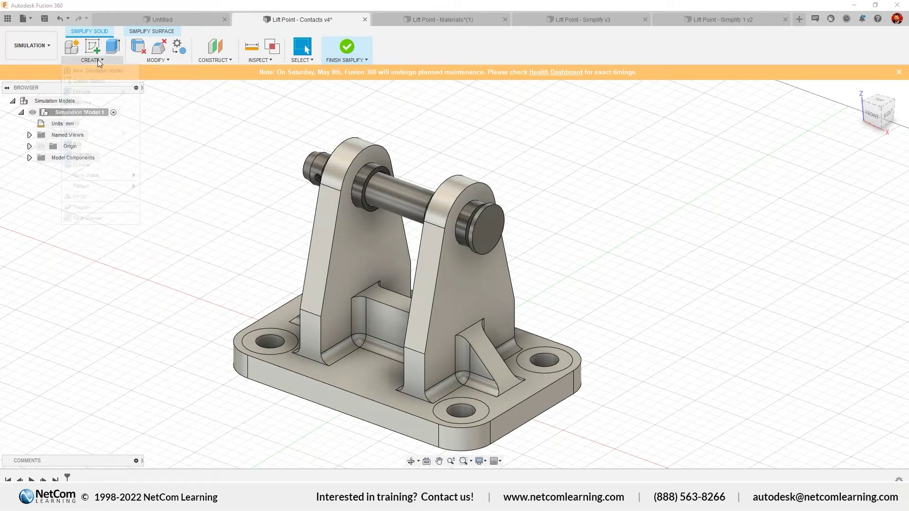
click(98, 59)
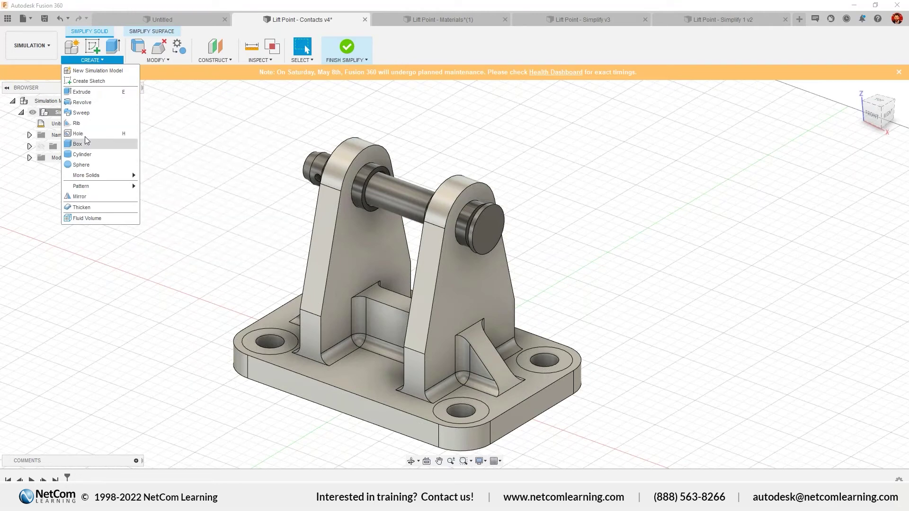
click(158, 60)
click(241, 97)
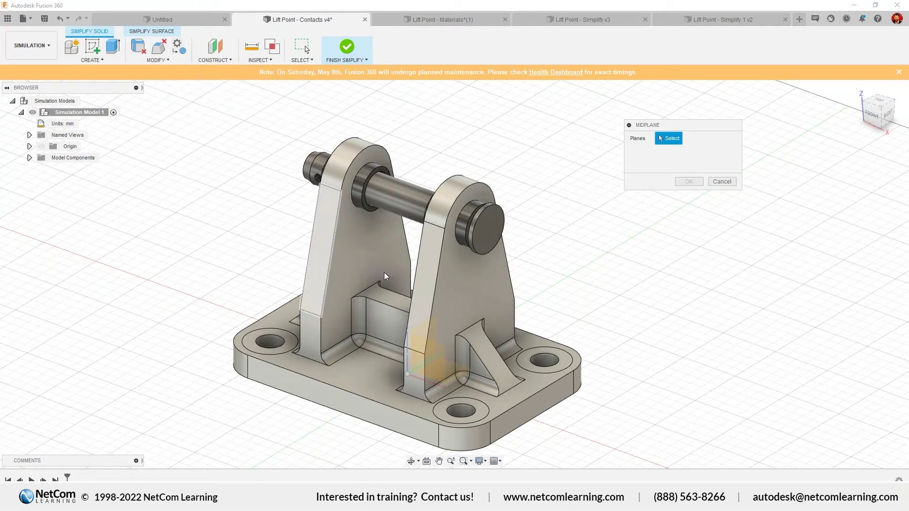
click(727, 188)
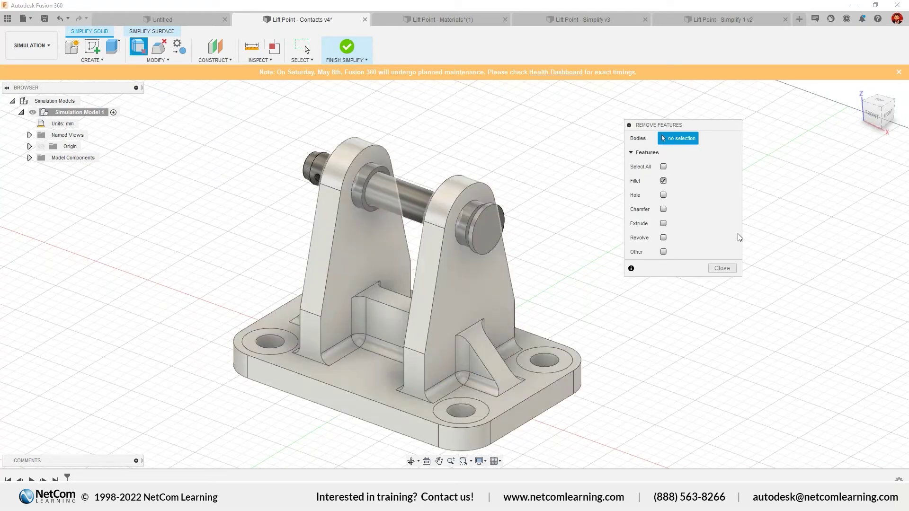
Step: Select the base body for feature removal and preview all removable feature types on it
click(452, 305)
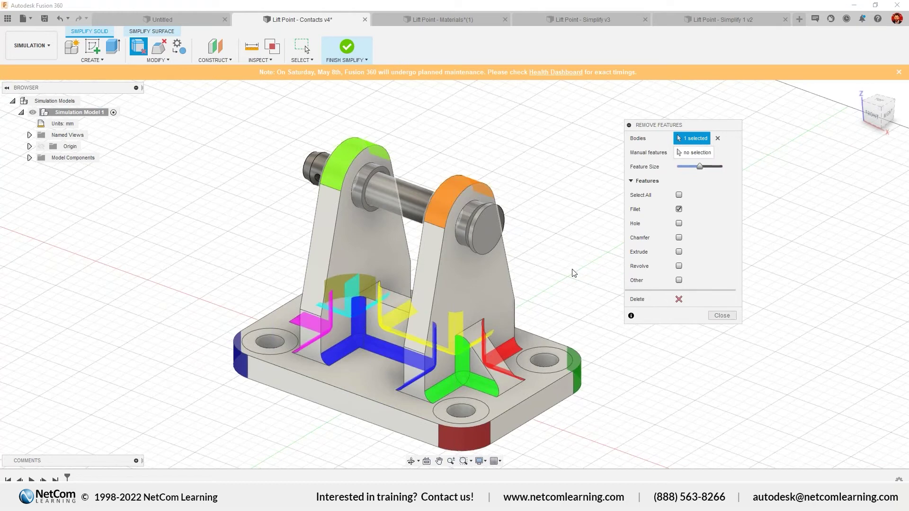
click(679, 195)
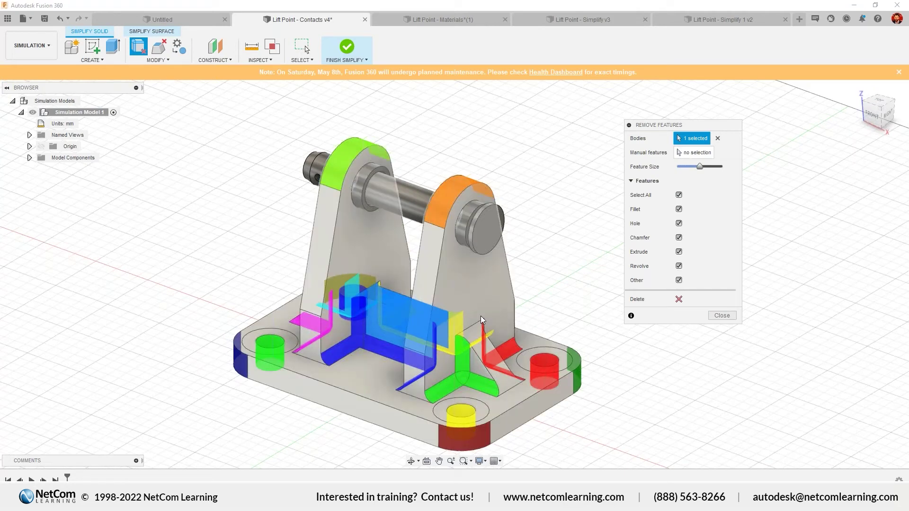
click(679, 195)
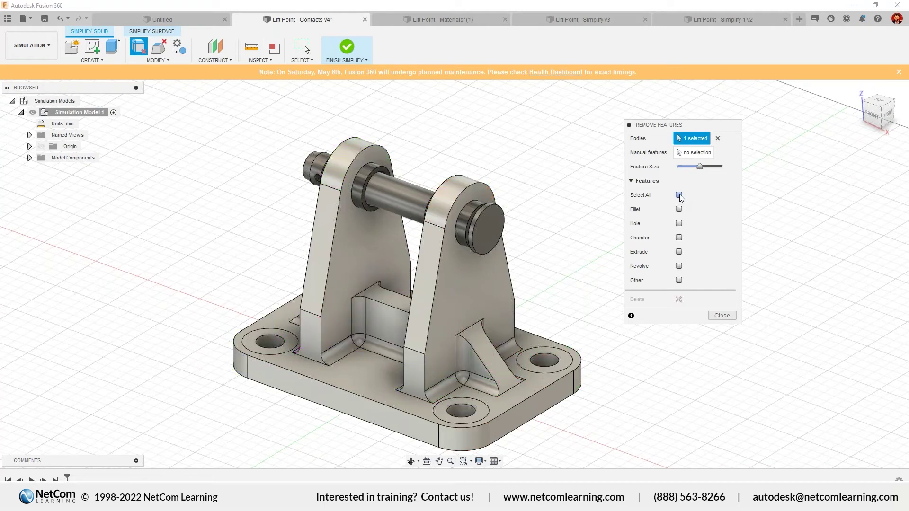
Step: Remove all fillets from the base body, leaving its holes and other feature types out of the removal
click(679, 209)
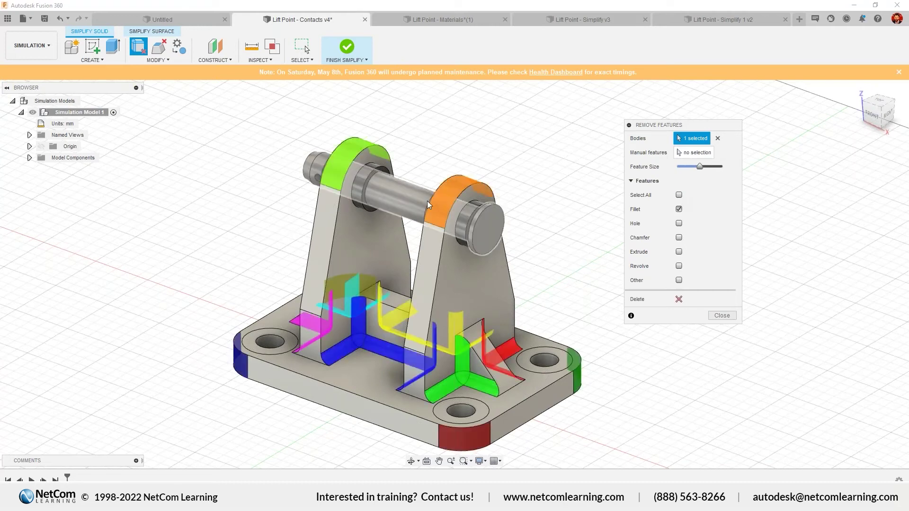
click(447, 190)
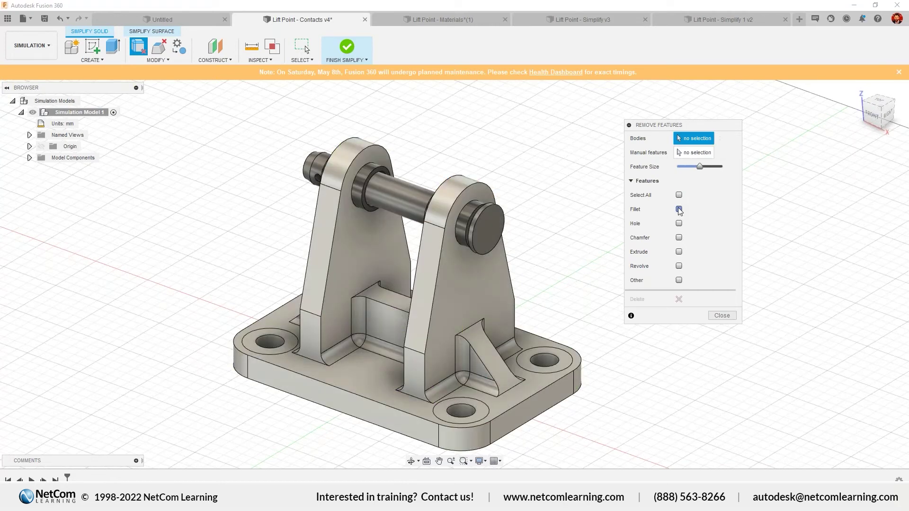
click(679, 209)
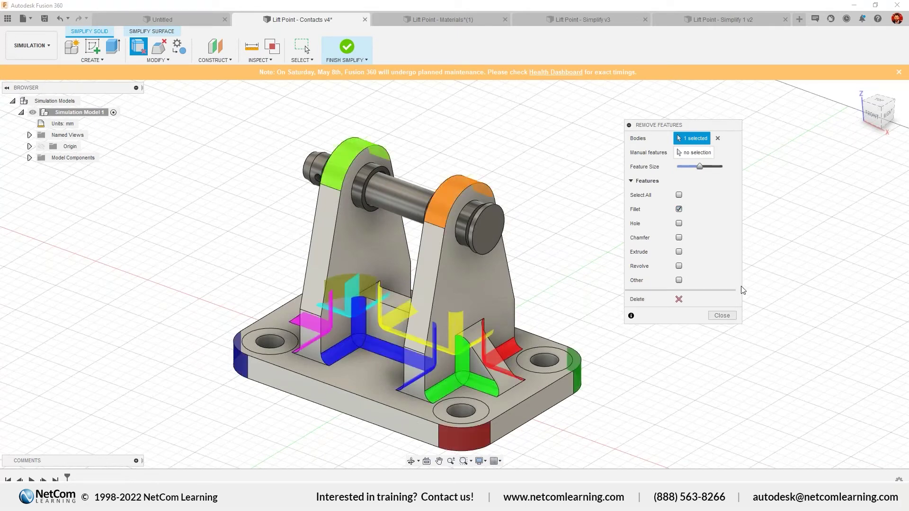
click(679, 299)
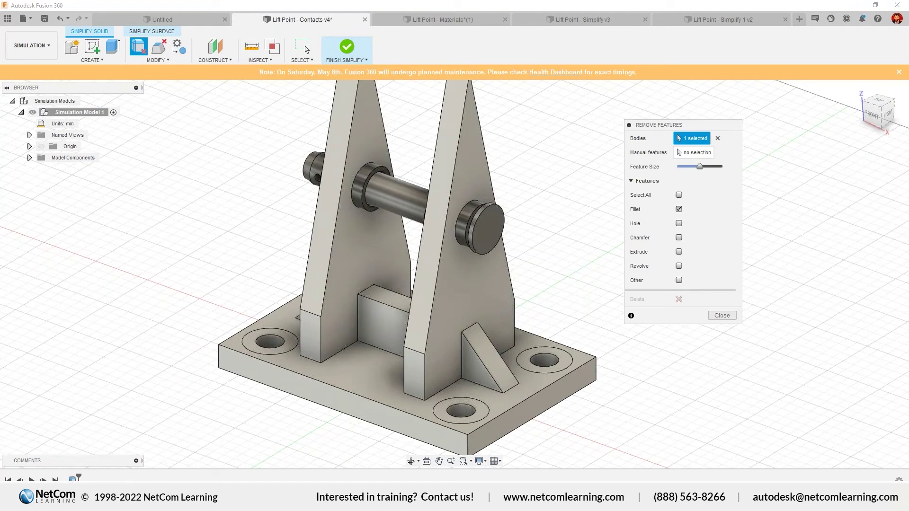
scroll(471, 174, down, 3)
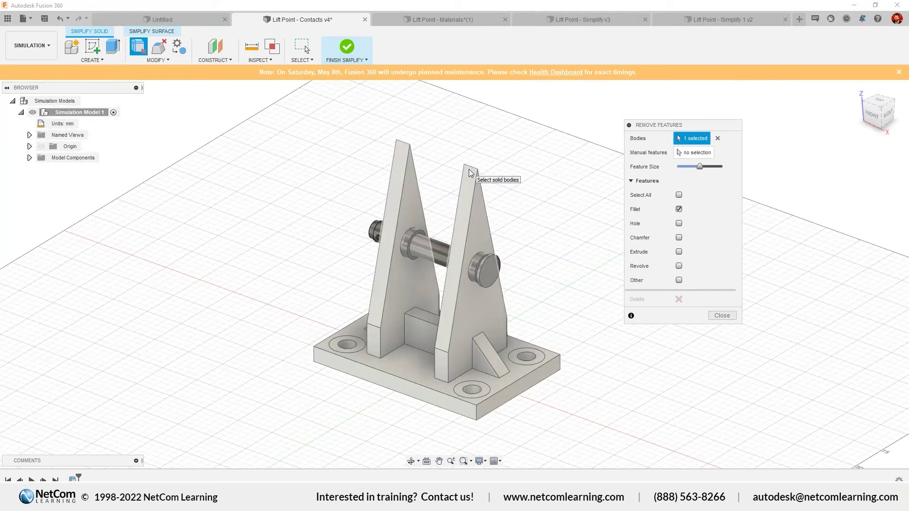
key(Escape)
Step: Round the top edges of both pointed uprights with a 15 mm fillet, using Press Pull
click(158, 60)
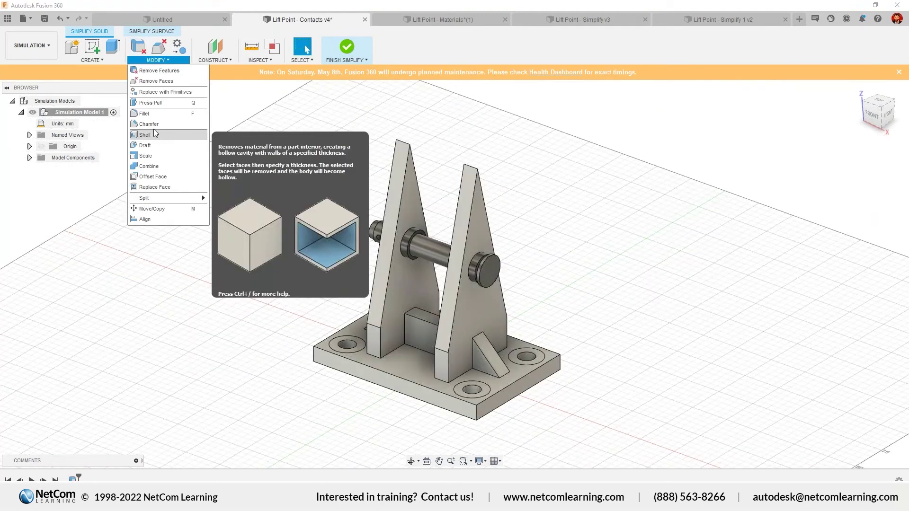
click(161, 104)
click(403, 144)
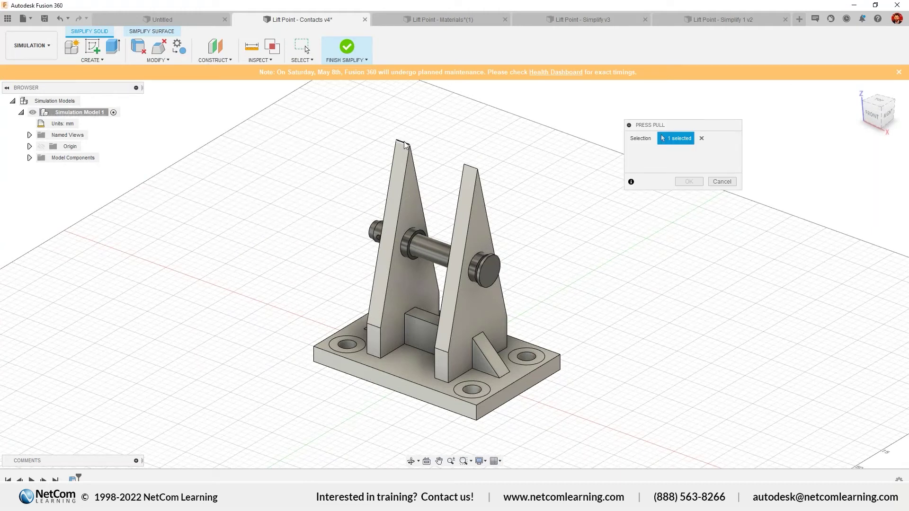
scroll(480, 179, up, 2)
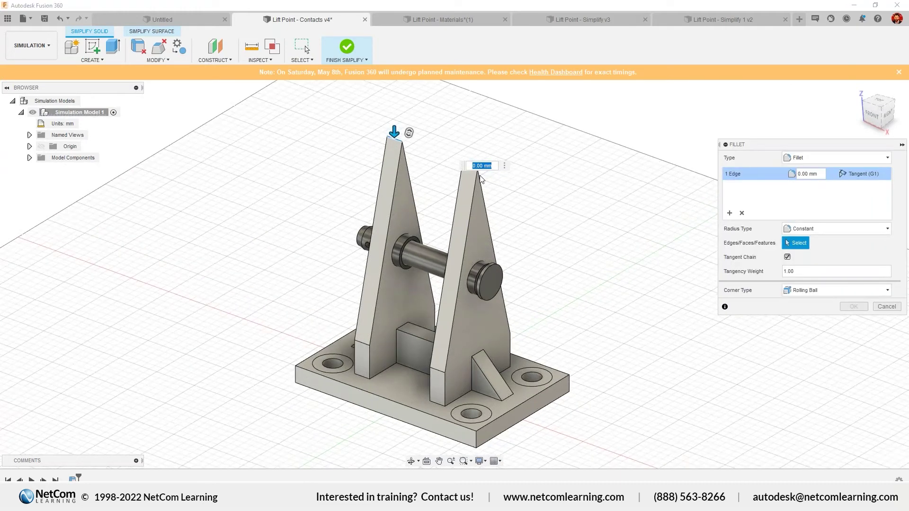
scroll(480, 179, up, 3)
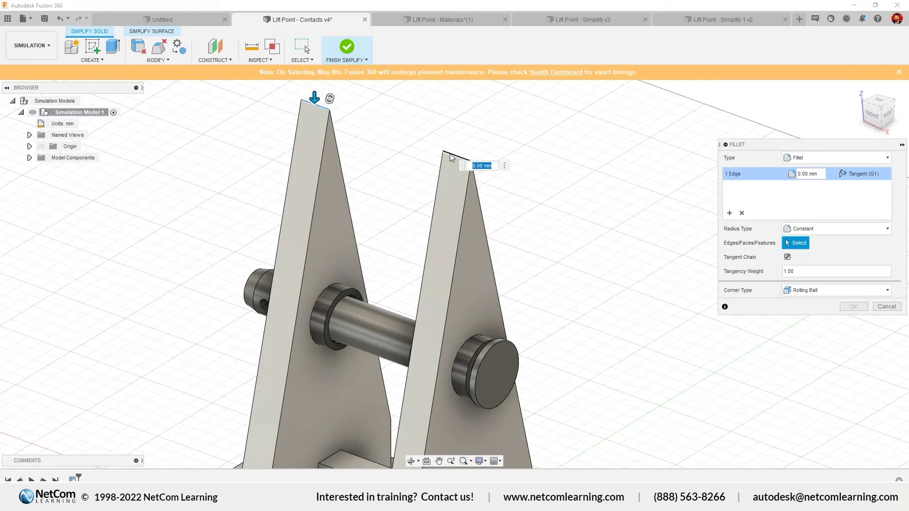
click(450, 158)
scroll(446, 159, down, 3)
text(15)
key(Return)
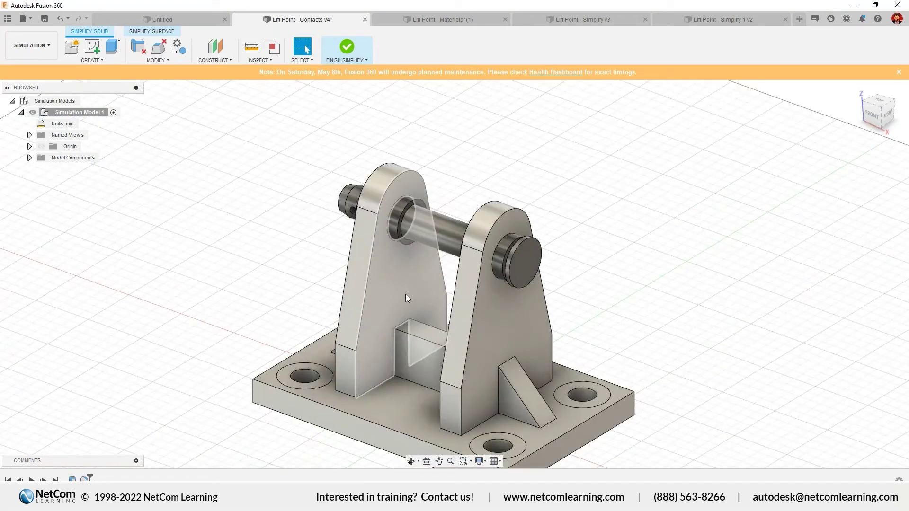
Step: Finish simplifying the simulation model, check the outdated study items, and clone the study Static stress 2
click(348, 49)
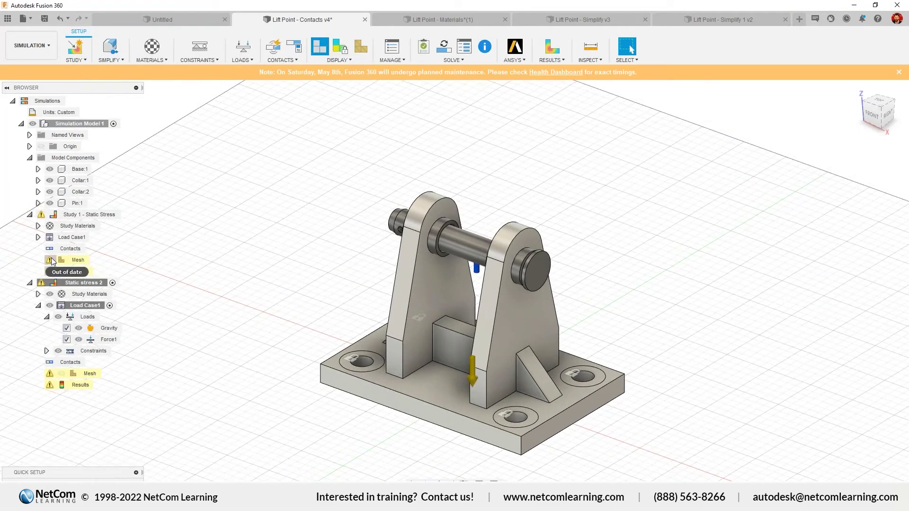
click(50, 273)
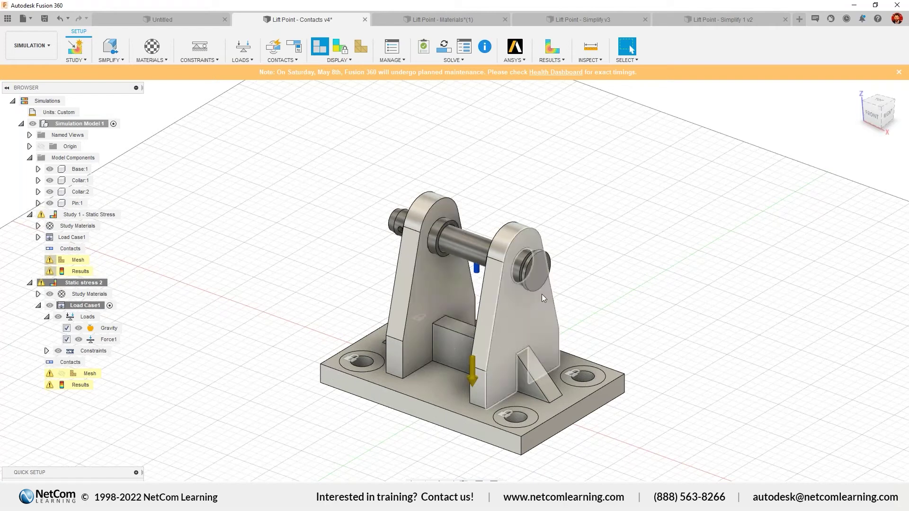
click(81, 284)
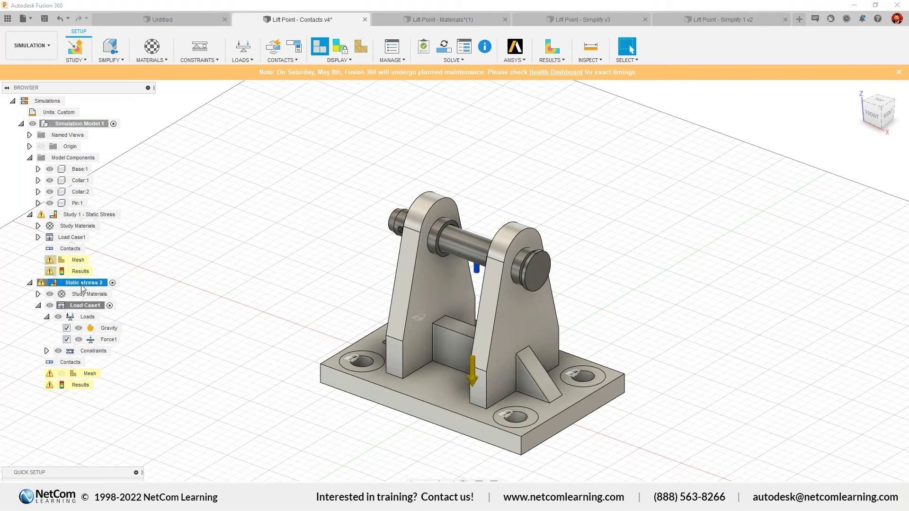
right_click(83, 288)
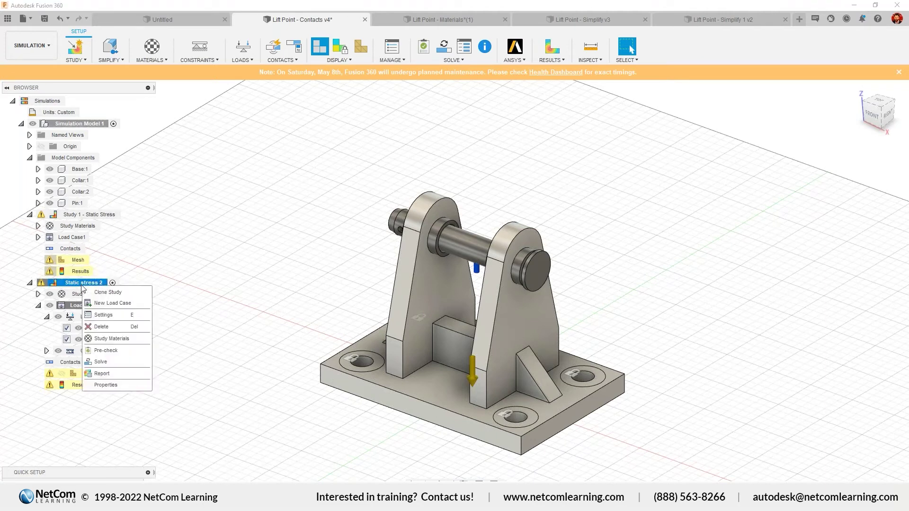
click(108, 293)
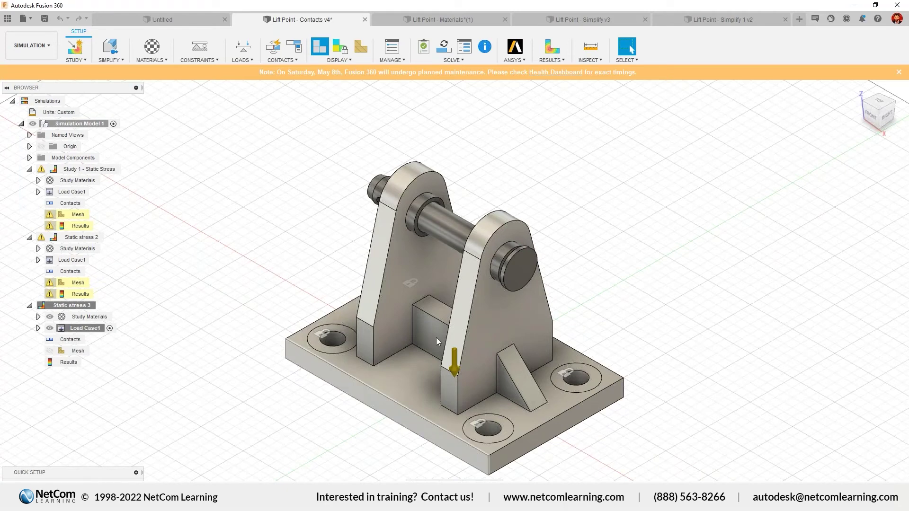
Step: Expand the cloned study's load case and check its loads on the simplified model
click(38, 328)
click(47, 339)
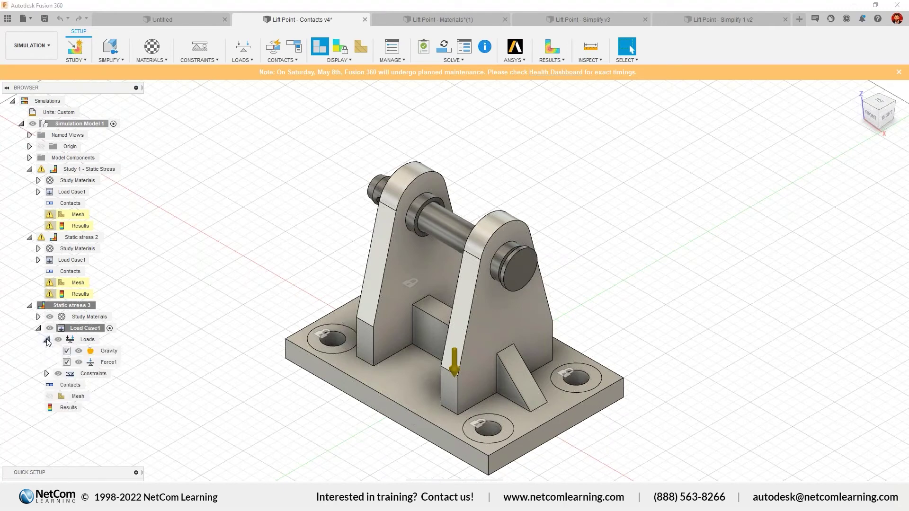
shift+middle_drag(426, 402, 535, 391)
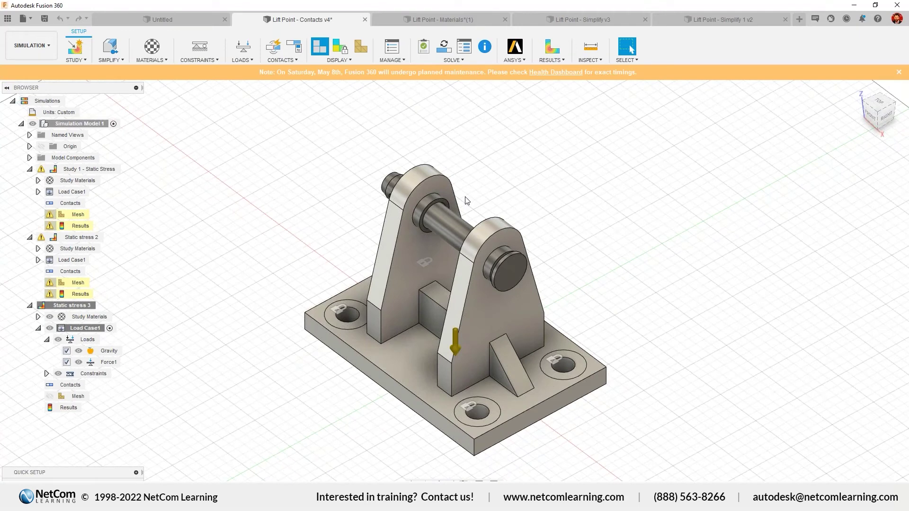
Step: Solve the cloned study Static stress 3 locally and follow the stages of its job
right_click(85, 306)
click(106, 340)
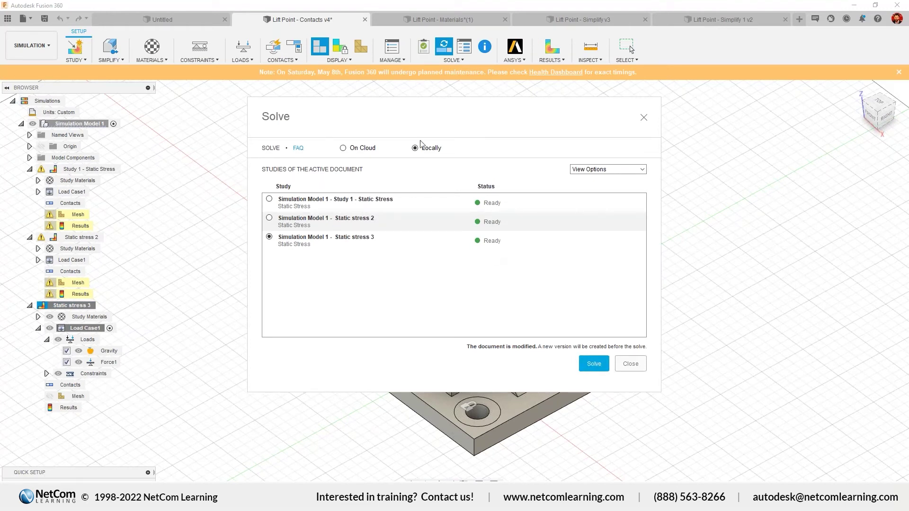
click(594, 364)
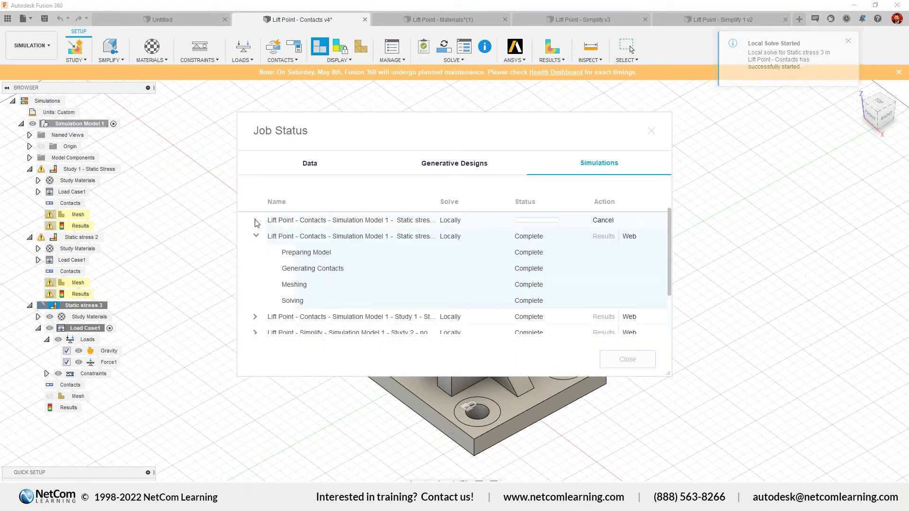
click(256, 221)
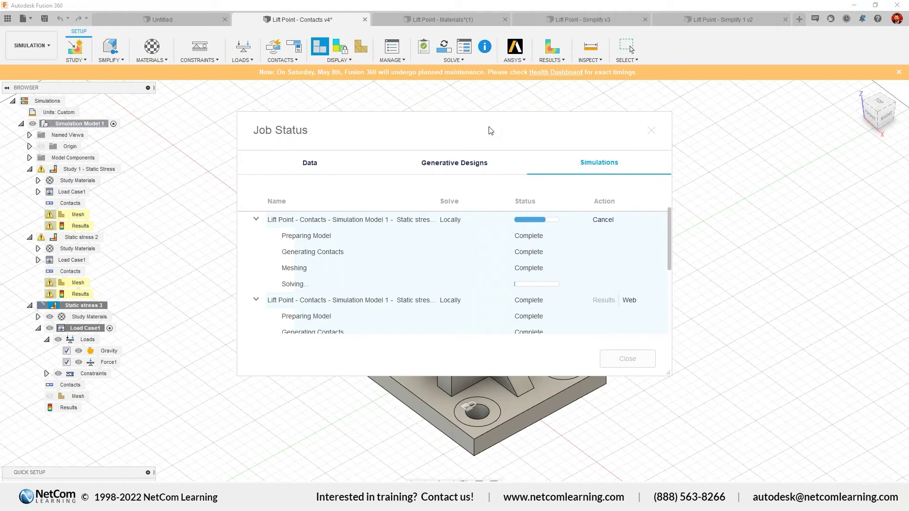
drag(490, 131, 489, 120)
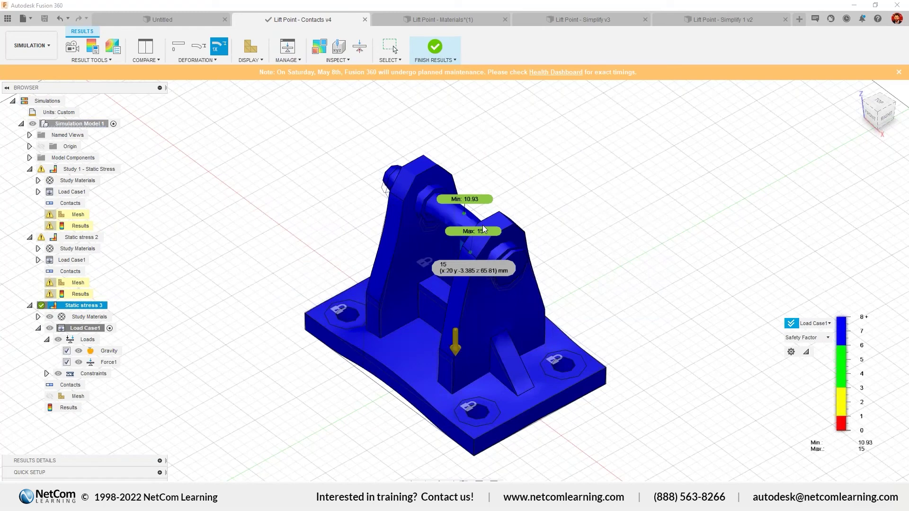
Step: Open the solved results in a side-by-side comparison and show Von Mises stress in the first view
shift+middle_drag(484, 229, 189, 91)
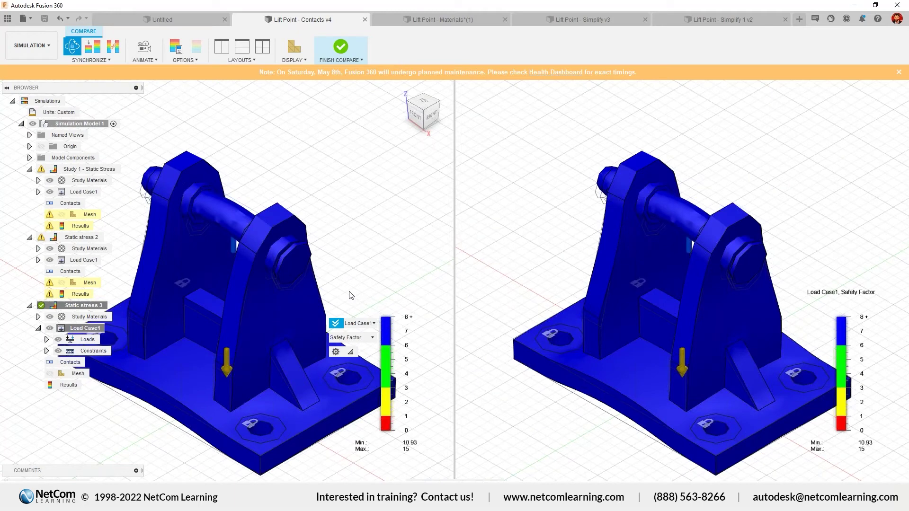
scroll(350, 295, down, 4)
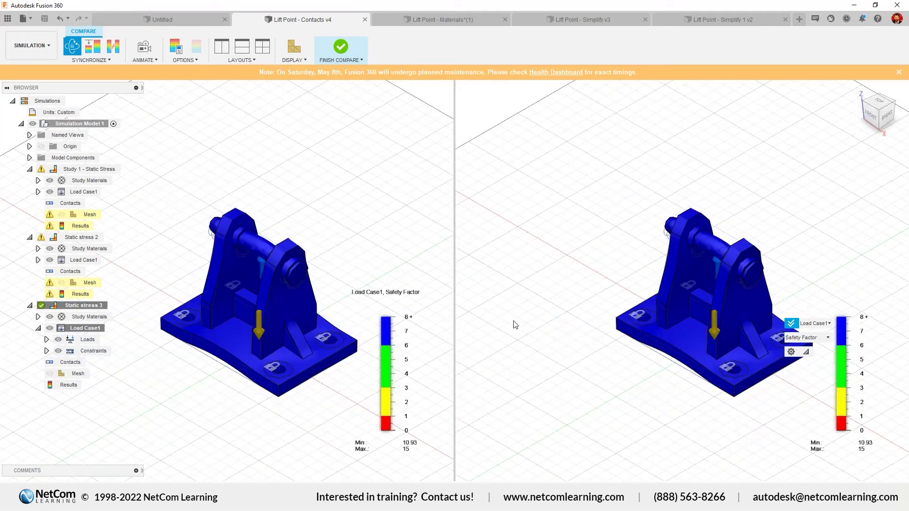
scroll(177, 302, down, 3)
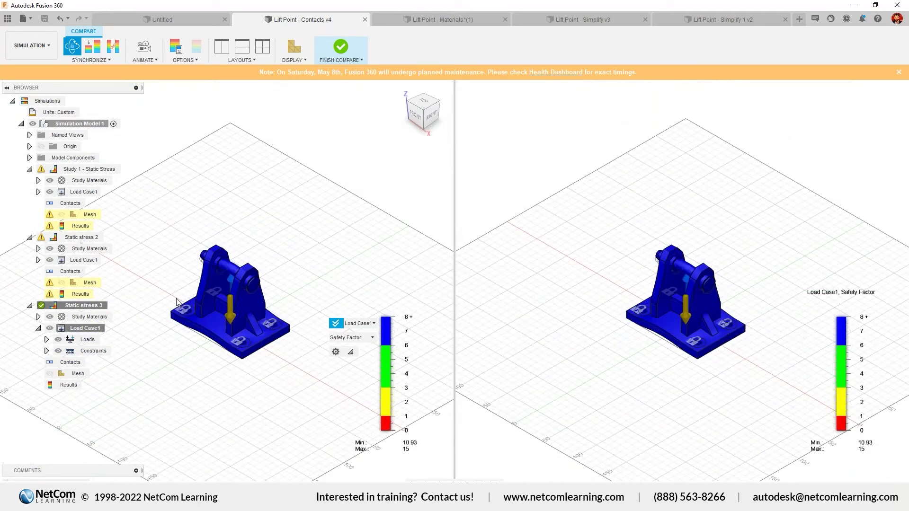
click(370, 338)
click(350, 359)
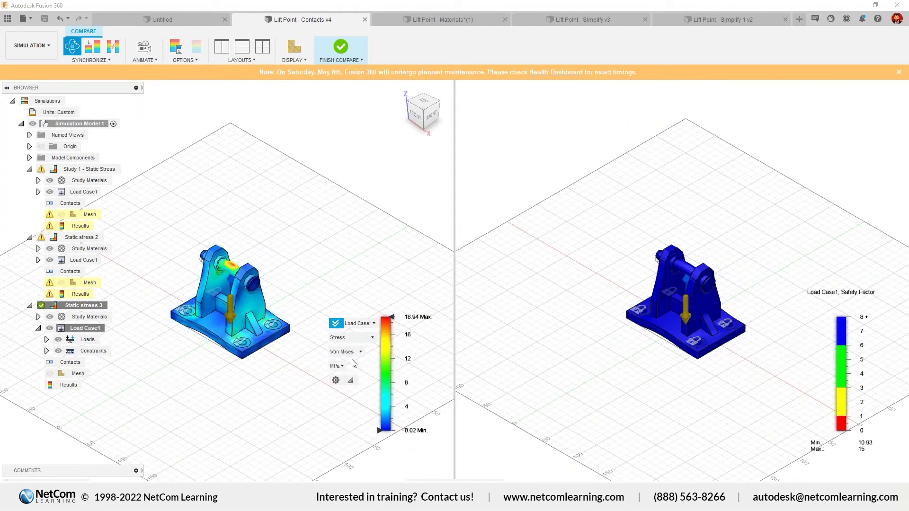
Step: Switch the second comparison view from safety factor to Von Mises stress
scroll(228, 319, down, 1)
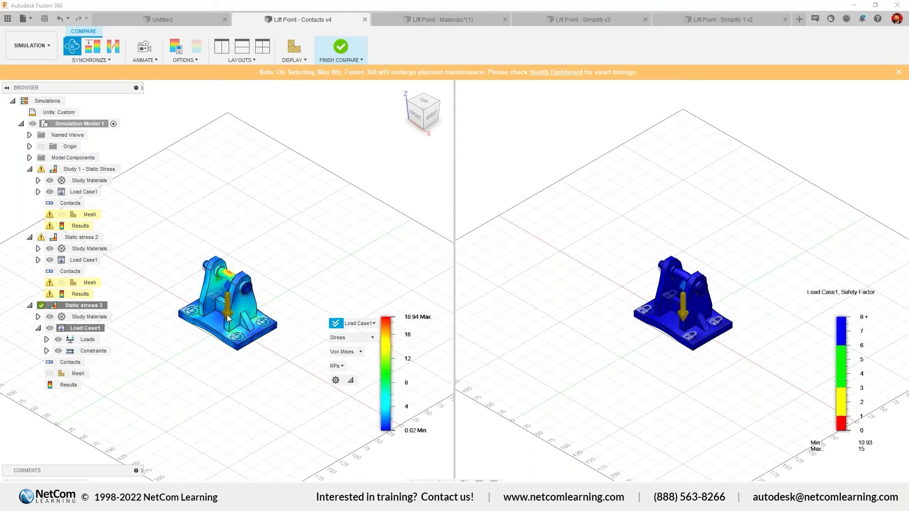
scroll(228, 318, up, 4)
mouse_move(828, 329)
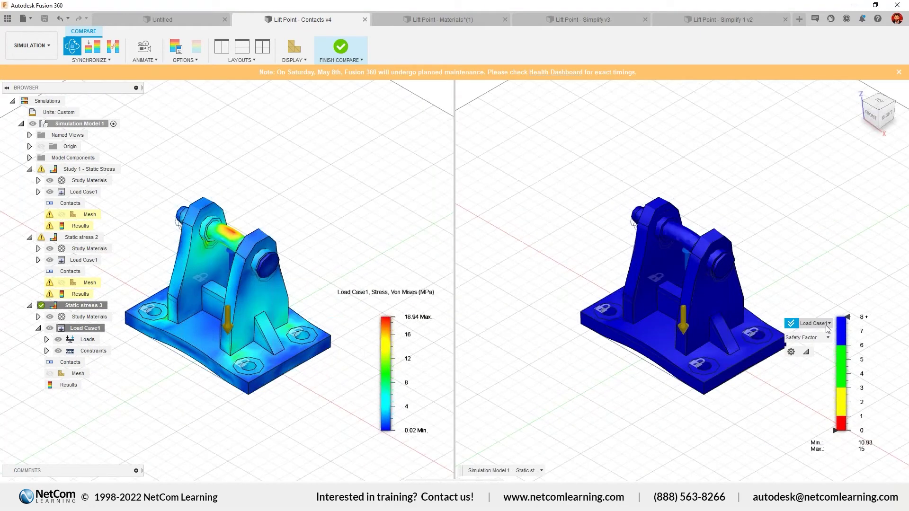
click(826, 337)
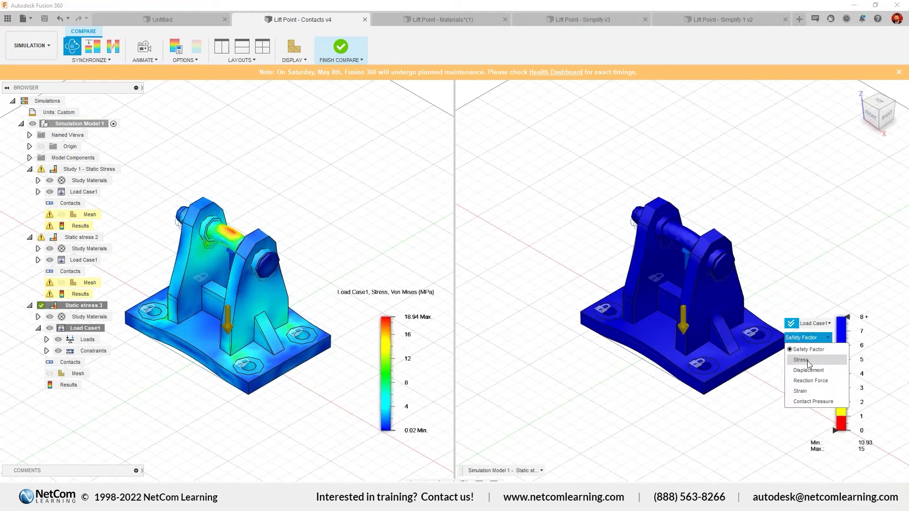
click(808, 363)
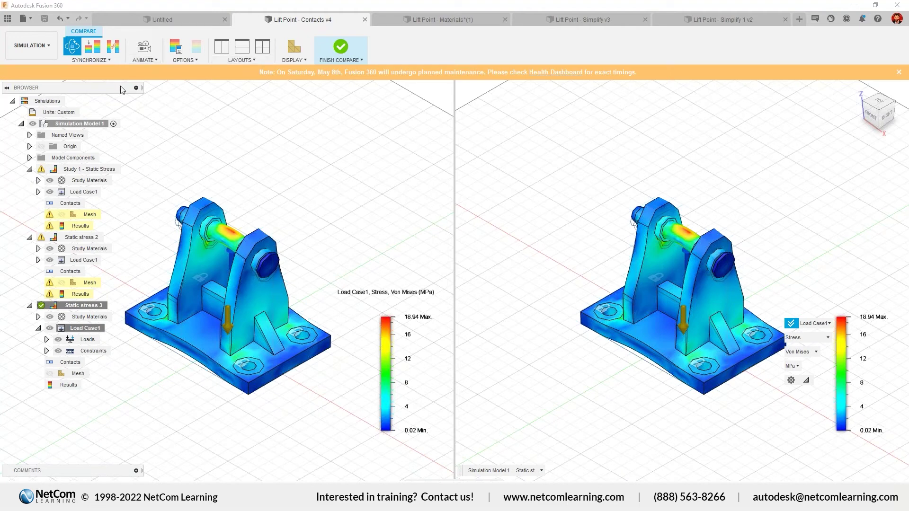
Step: Finish the comparison, switch the Static stress 3 results to Von Mises stress and inspect its distribution over the lift point
click(341, 47)
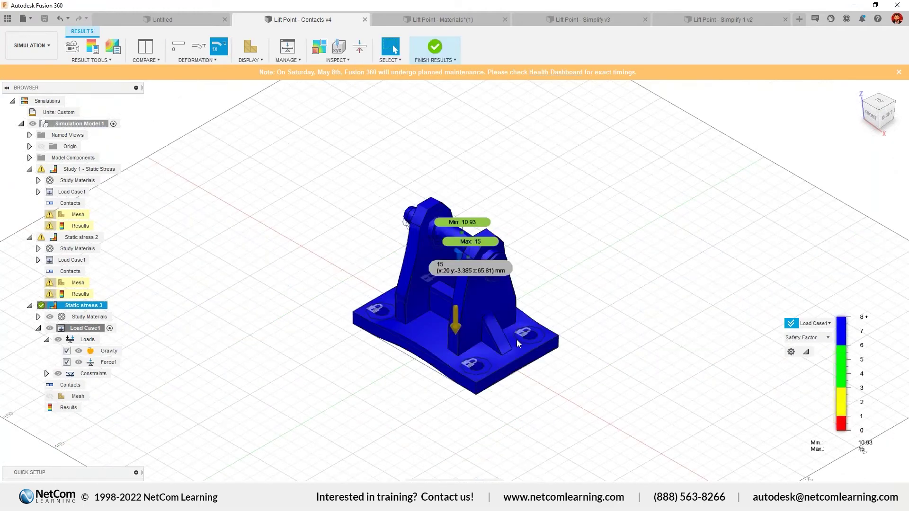
scroll(488, 249, up, 3)
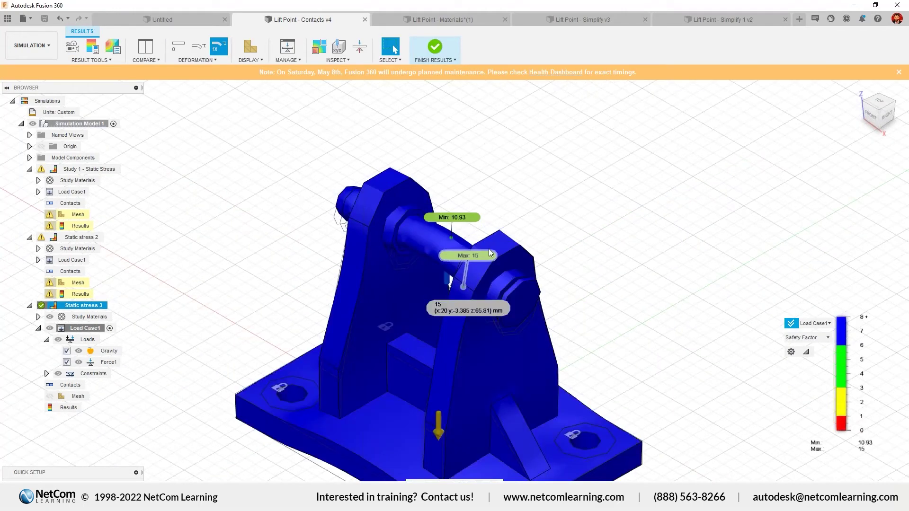
scroll(492, 251, down, 1)
click(825, 338)
click(802, 351)
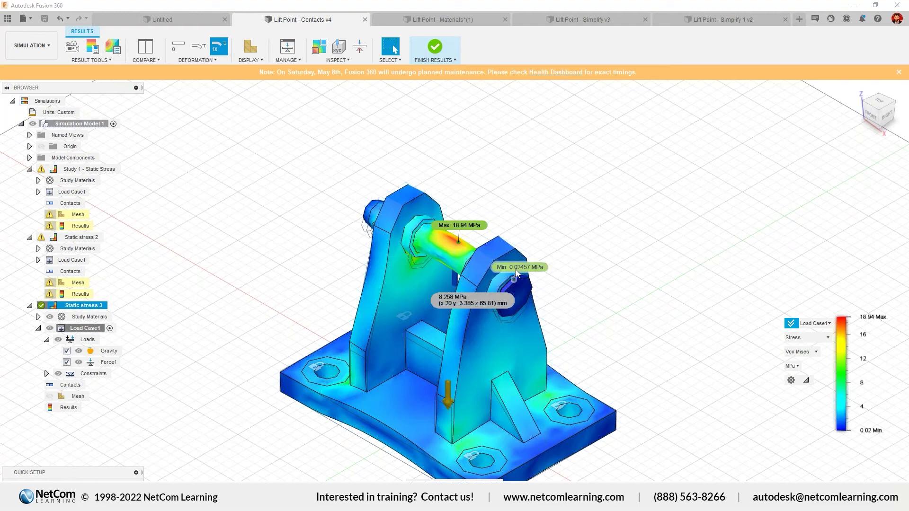
shift+middle_drag(515, 268, 438, 278)
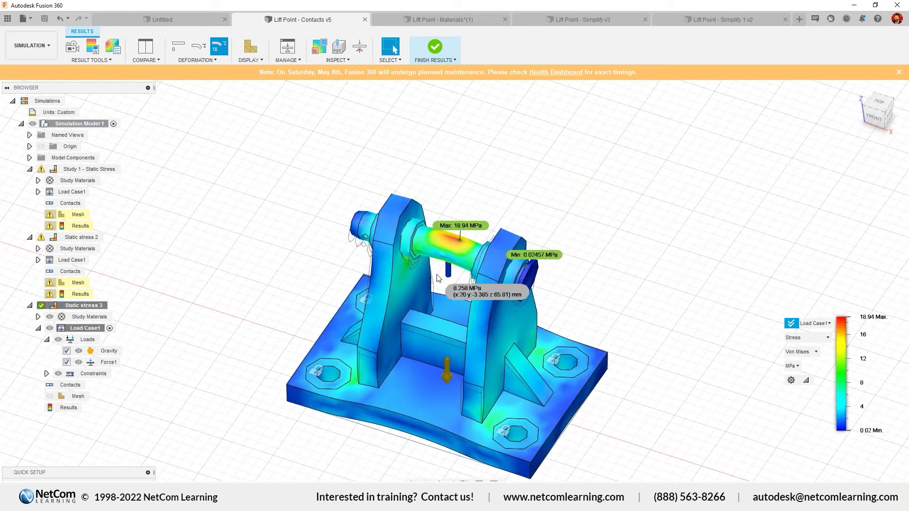
middle_drag(426, 246, 417, 142)
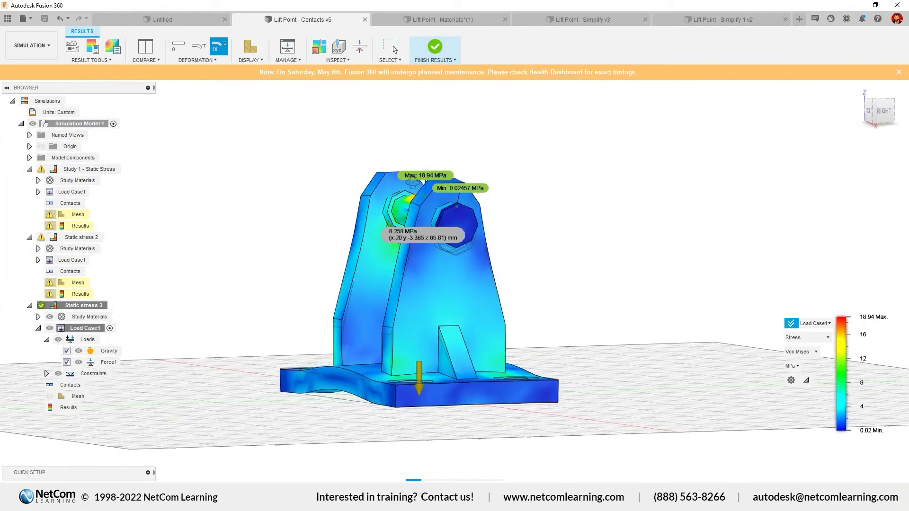
shift+middle_drag(412, 182, 398, 189)
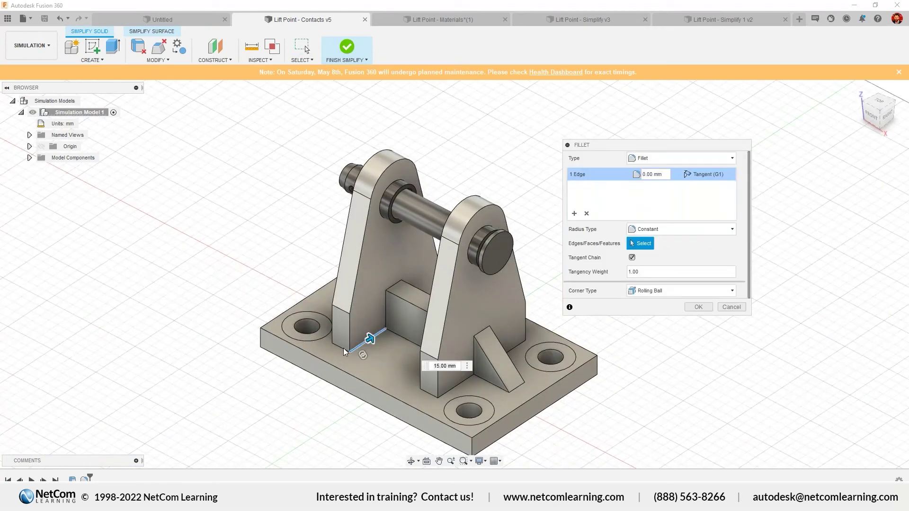
Step: Fillet the edges where the side plates, crossblock and ribs meet the base plate with a 5 mm radius and finish simplifying
click(343, 348)
shift+middle_drag(386, 352, 511, 414)
click(420, 348)
click(492, 353)
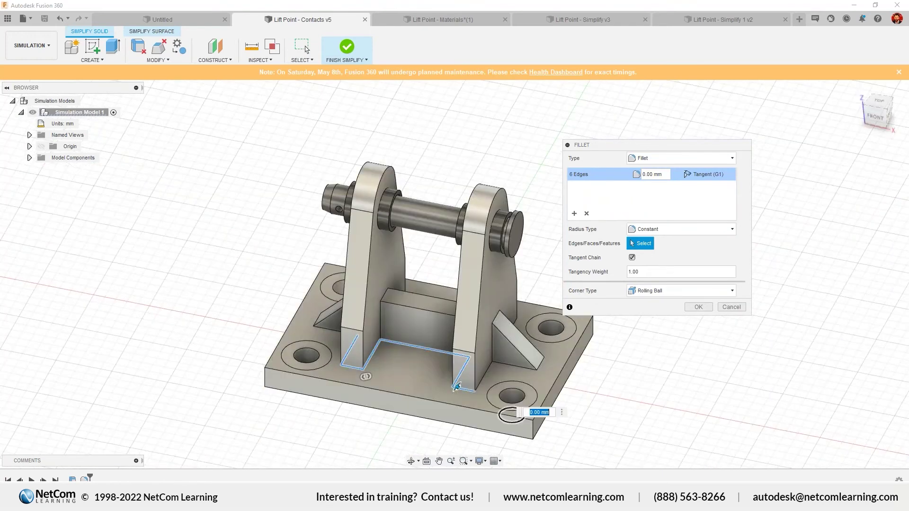
click(485, 374)
click(504, 365)
shift+middle_drag(505, 365, 341, 355)
click(402, 390)
click(340, 351)
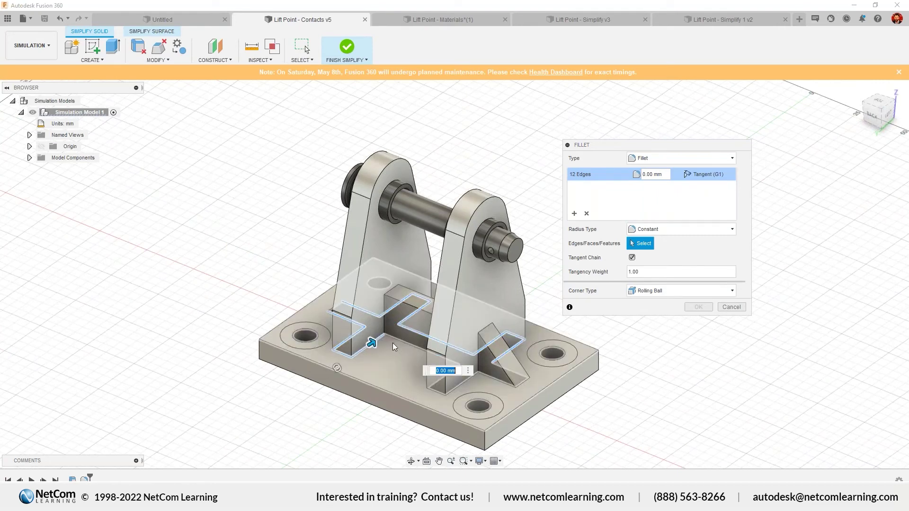
click(393, 343)
shift+middle_drag(393, 343, 453, 392)
click(492, 338)
click(409, 368)
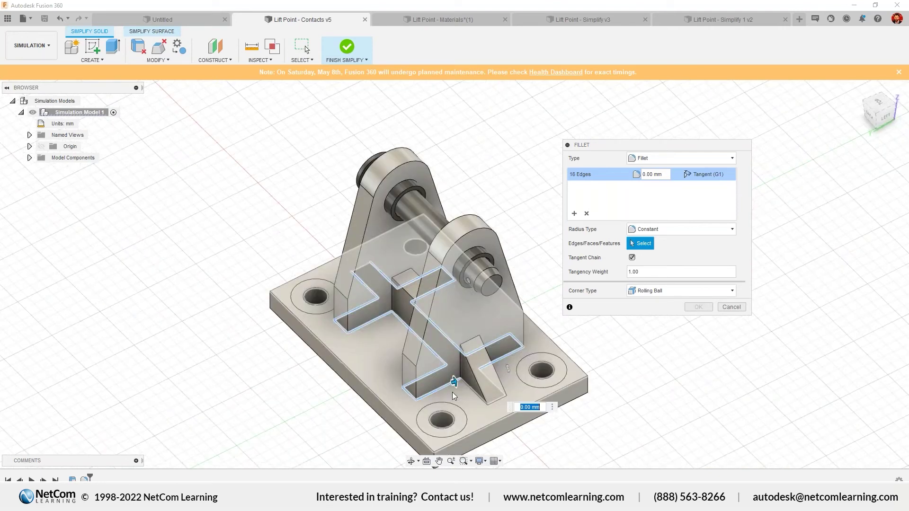
click(452, 392)
text(5)
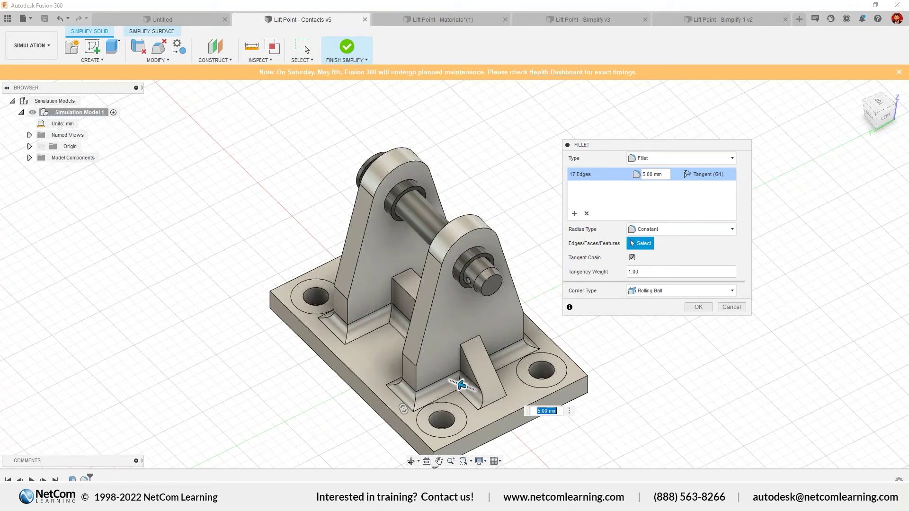
key(Return)
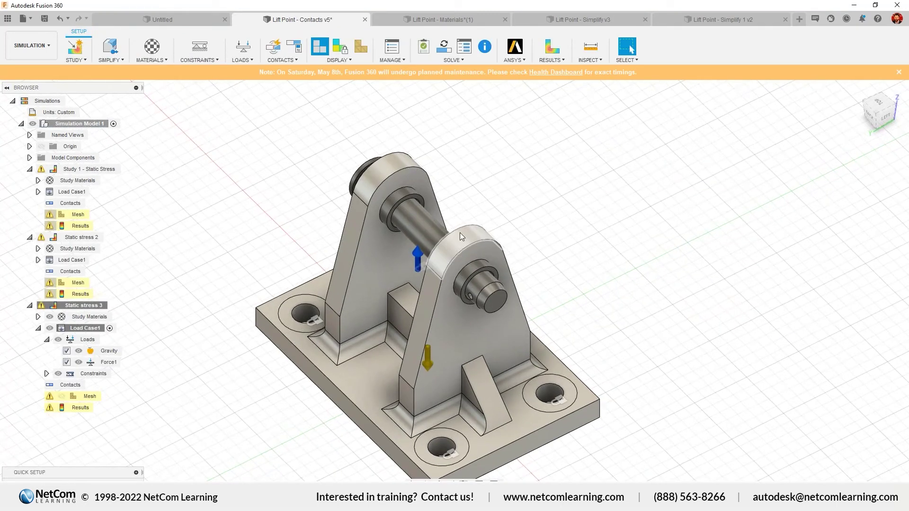
Step: Solve Static stress 3 locally again with the filleted model and close the job status
click(444, 46)
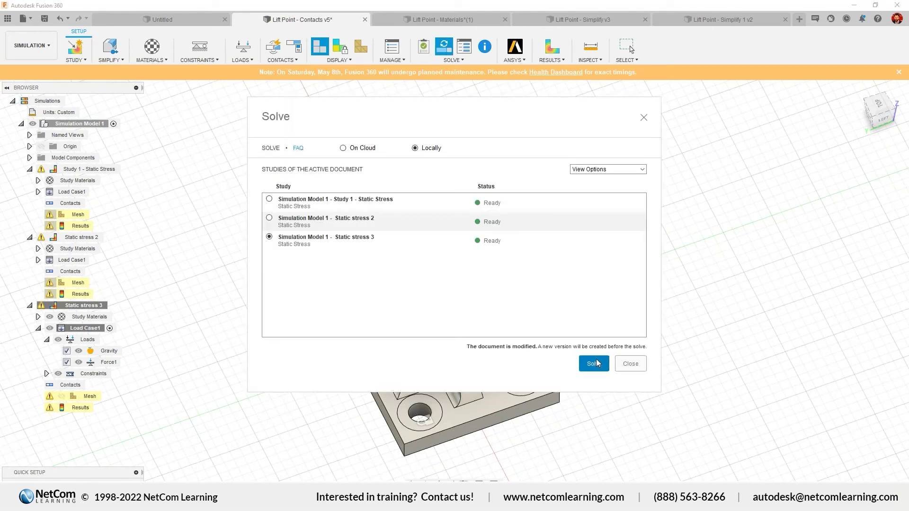
click(594, 363)
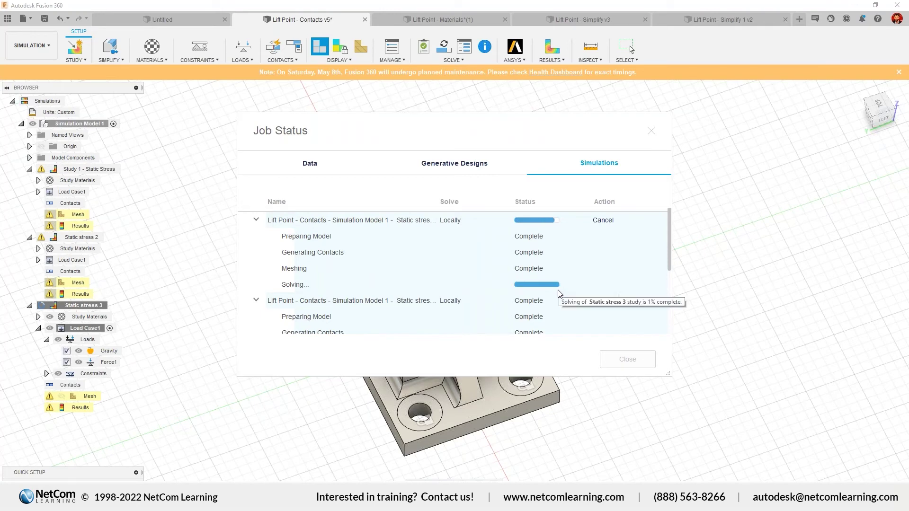
mouse_move(559, 294)
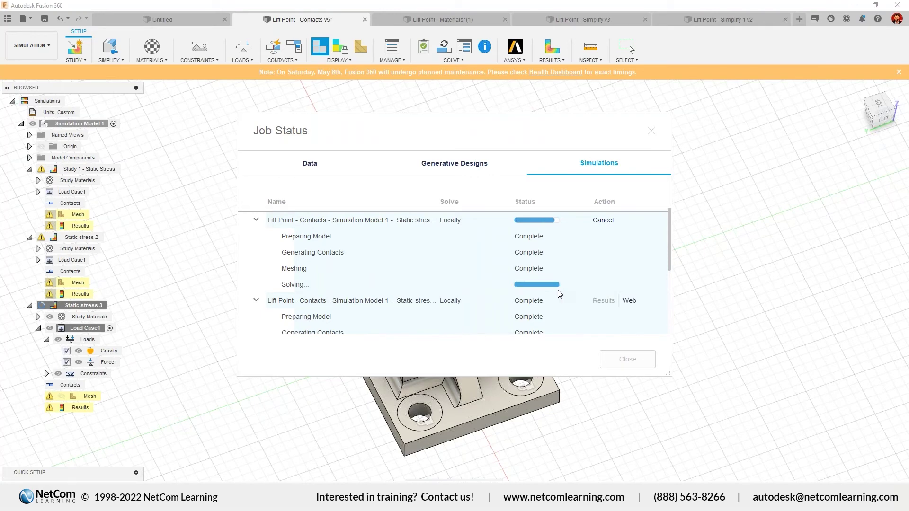
key(Escape)
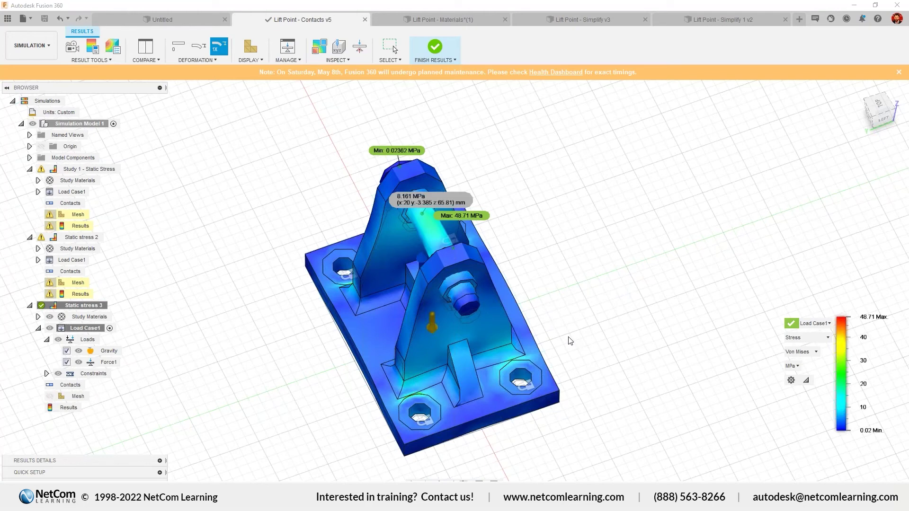
Step: Examine the Von Mises stress on the filleted lift point from several sides and review the available result types
shift+middle_drag(570, 340, 553, 264)
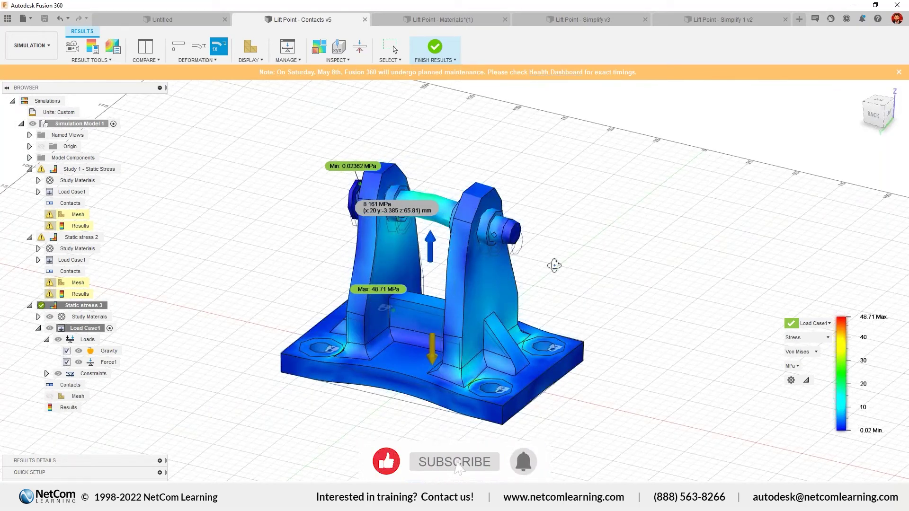
shift+middle_drag(554, 265, 778, 337)
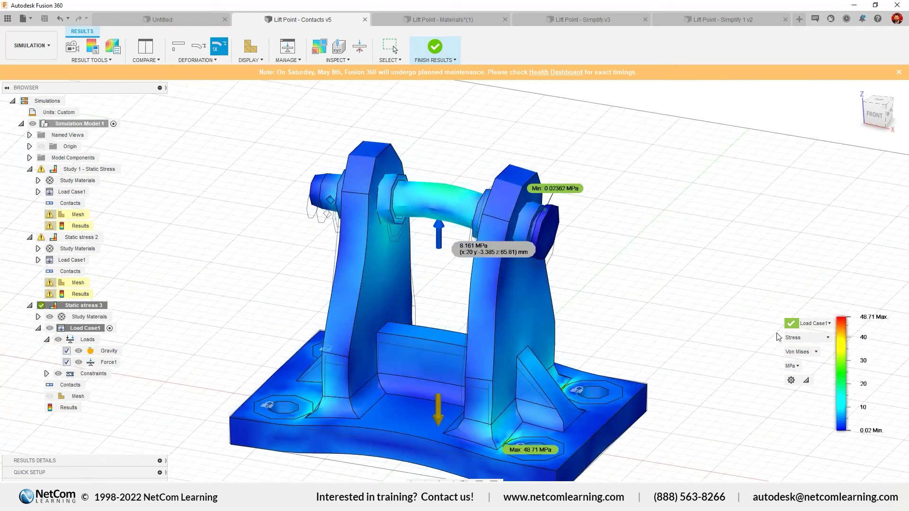
click(801, 338)
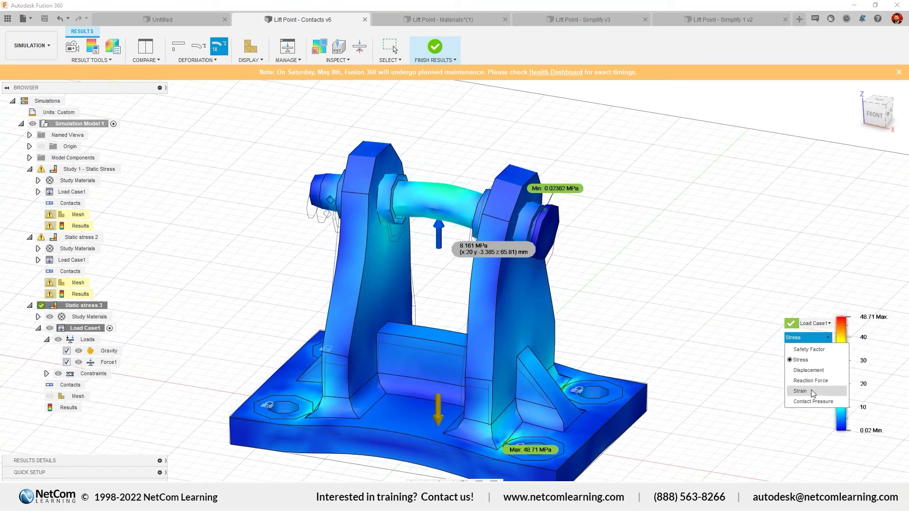
click(731, 352)
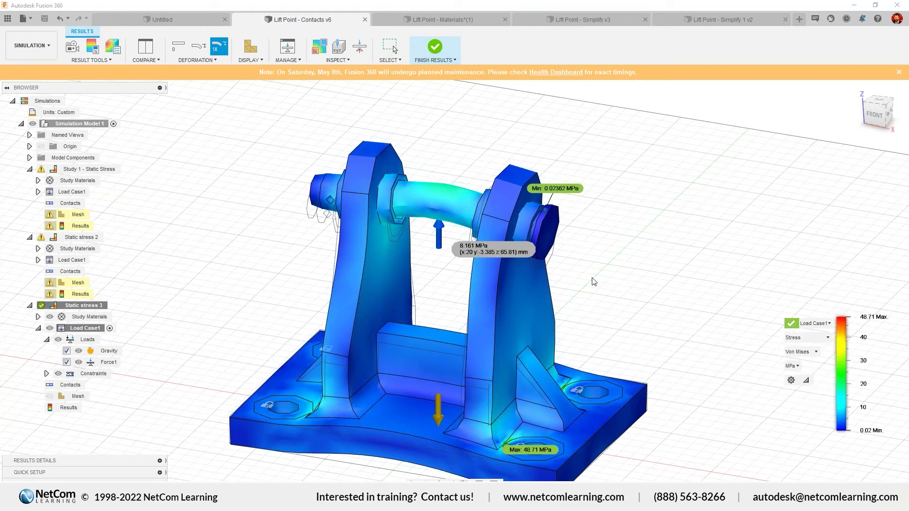
shift+middle_drag(595, 281, 543, 276)
scroll(473, 281, up, 3)
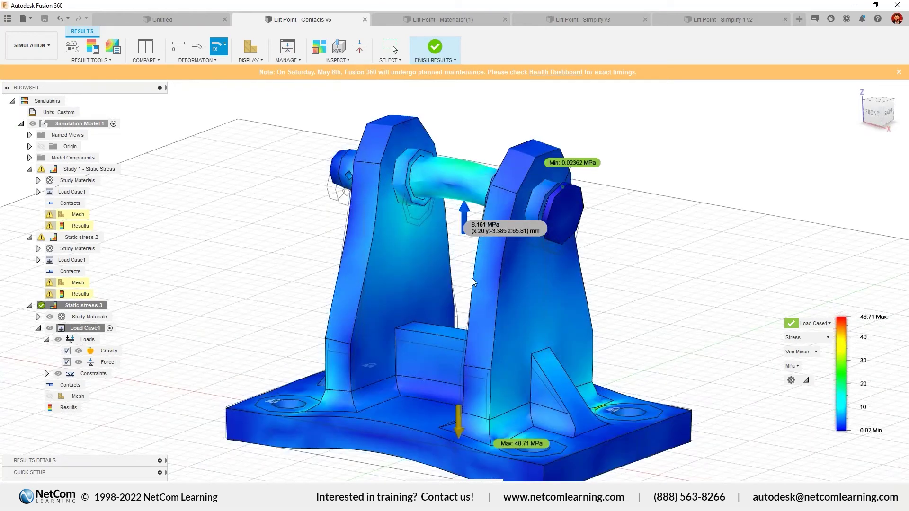
scroll(474, 281, down, 3)
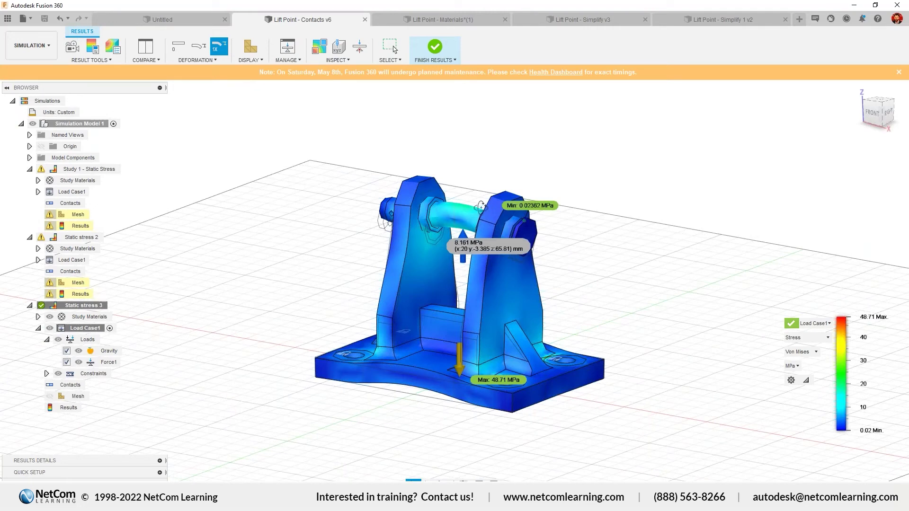
shift+middle_drag(481, 206, 530, 287)
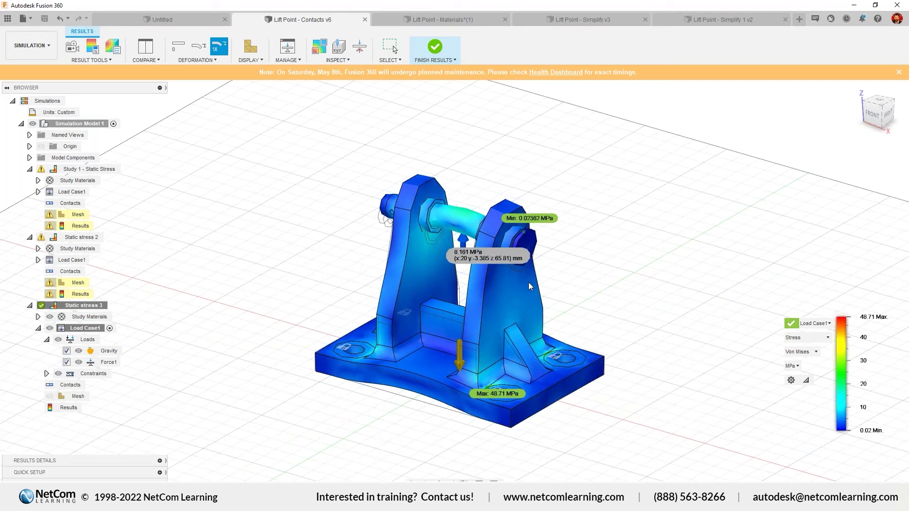
Step: Start opening a design from the computer and browse to the Tuner folder inside Datasets_Imported_Geometry
click(23, 19)
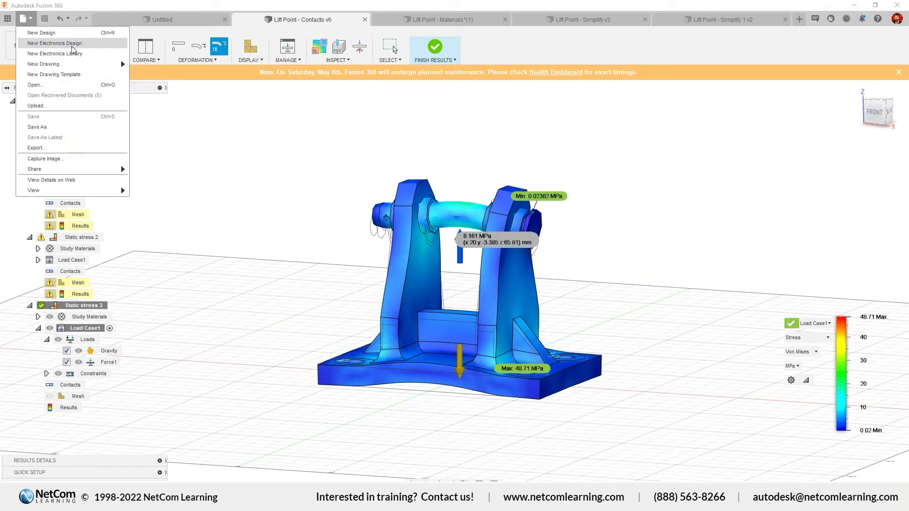
click(70, 86)
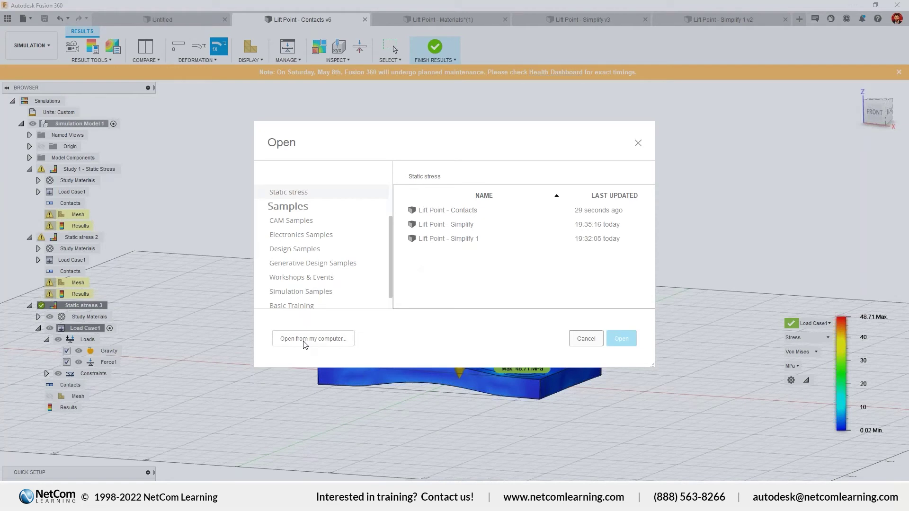
click(306, 338)
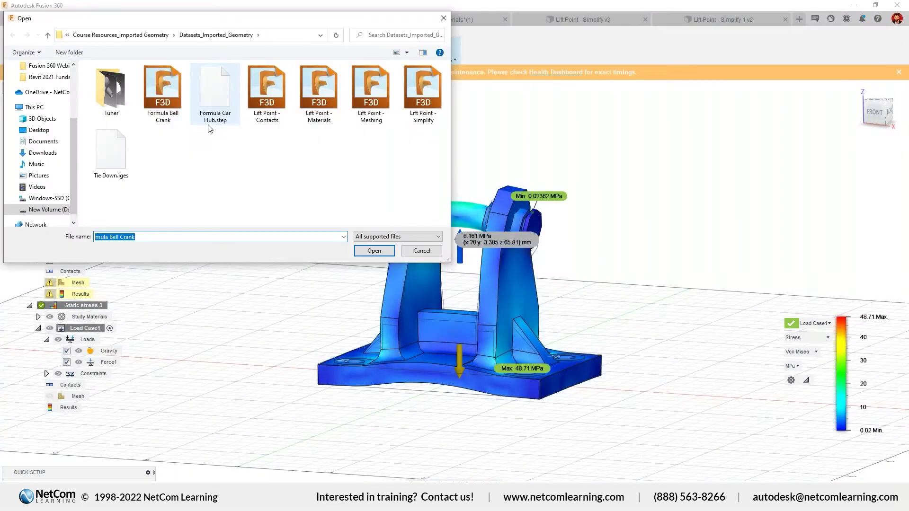
click(142, 34)
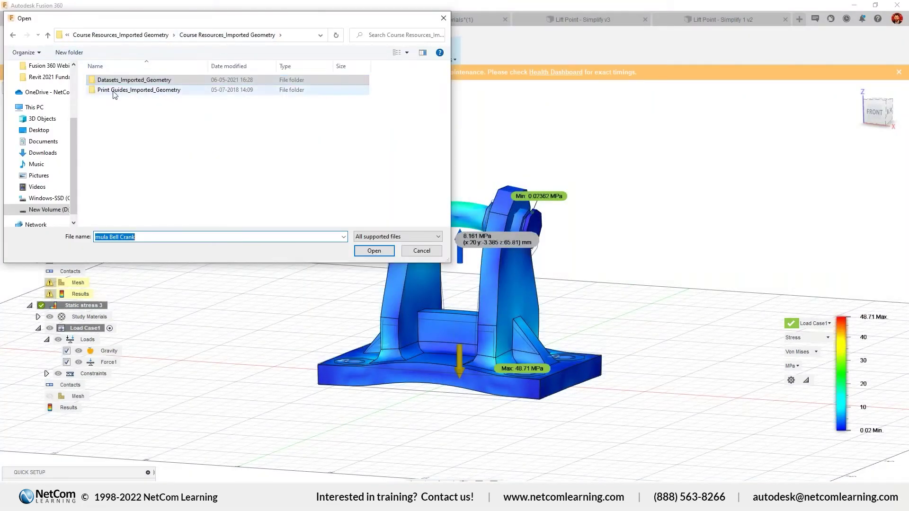
double_click(132, 91)
click(13, 34)
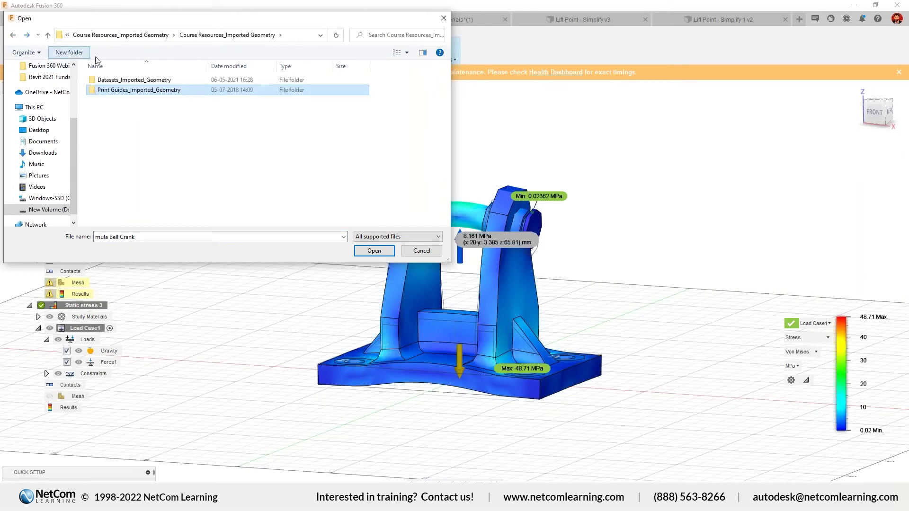
double_click(116, 77)
double_click(114, 89)
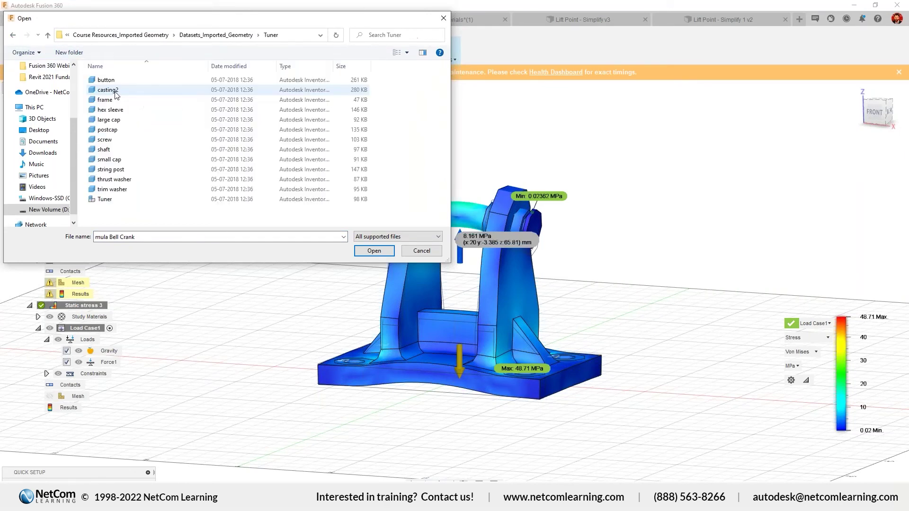
Step: Review the supported file formats, keep All supported files, and open the Inventor part button from the Tuner folder
click(108, 90)
click(127, 131)
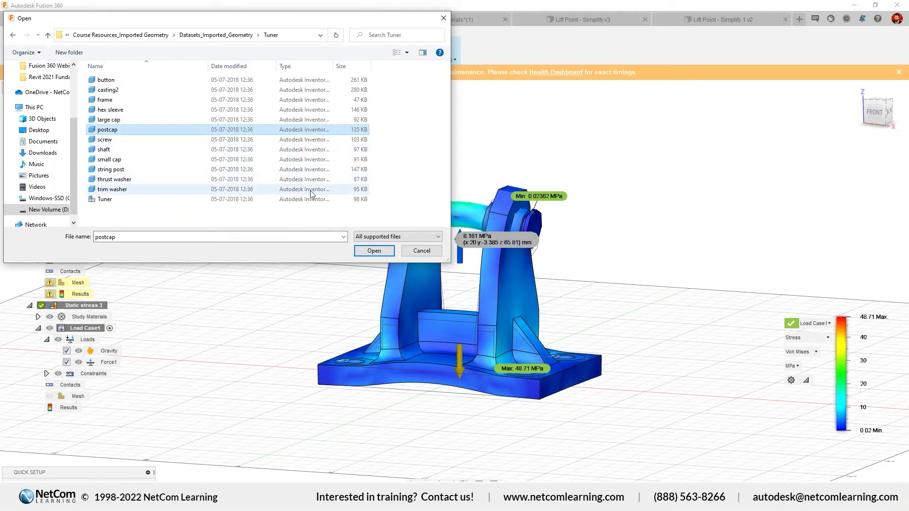
click(121, 81)
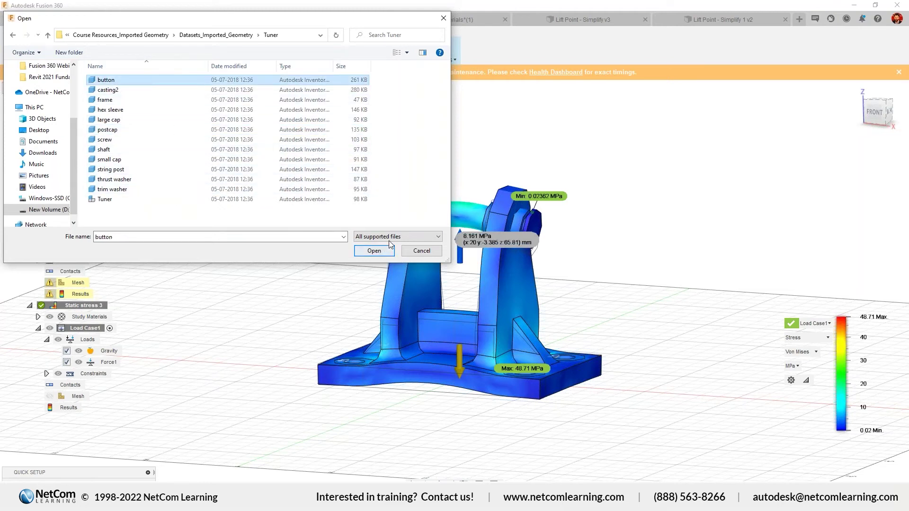
click(408, 236)
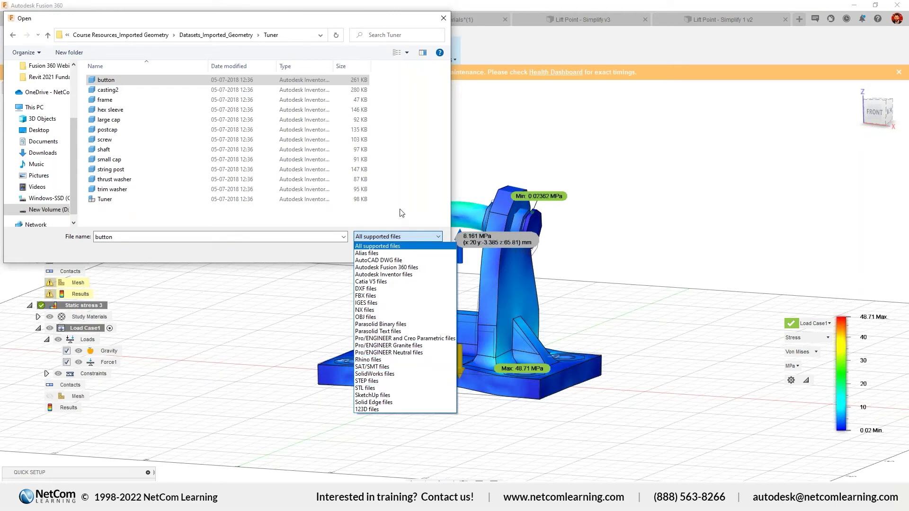
click(378, 246)
click(378, 254)
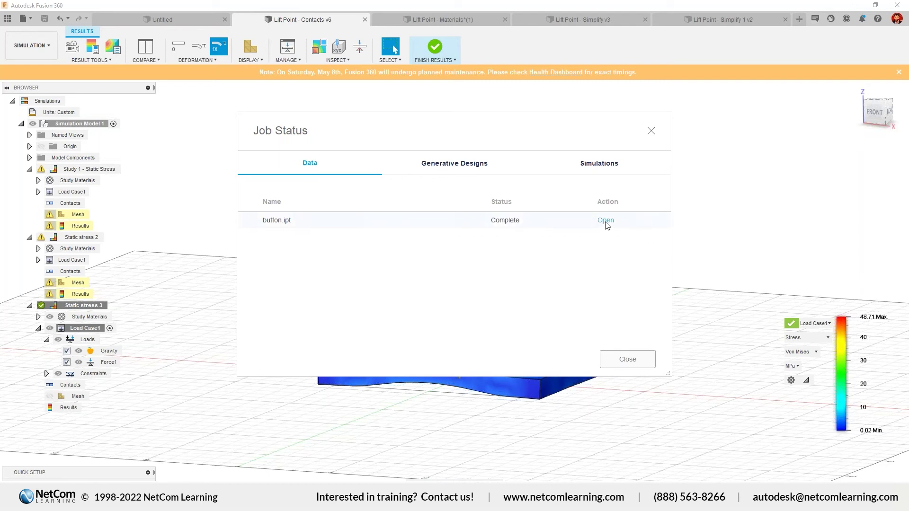
click(606, 220)
key(Escape)
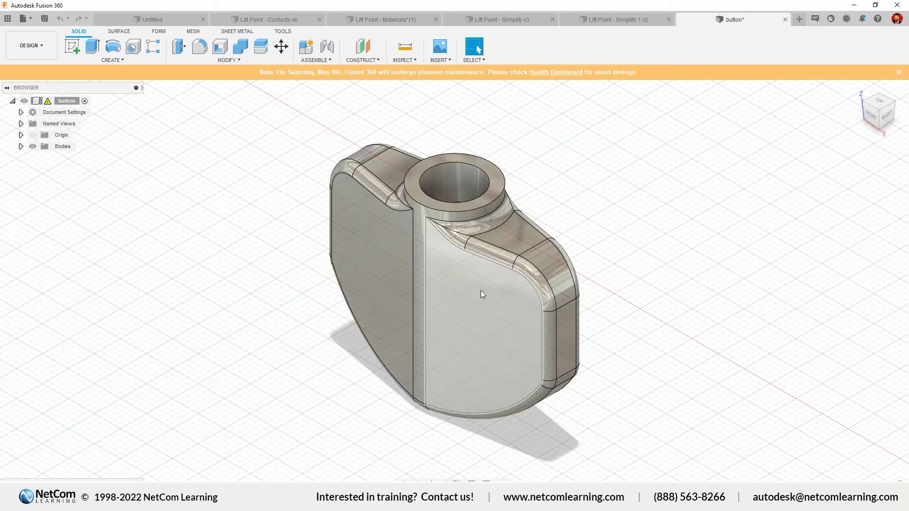
Step: Upload the Tuner assembly with all its Inventor part files from the Tuner folder to the Static stress project folder
shift+middle_drag(481, 291, 460, 285)
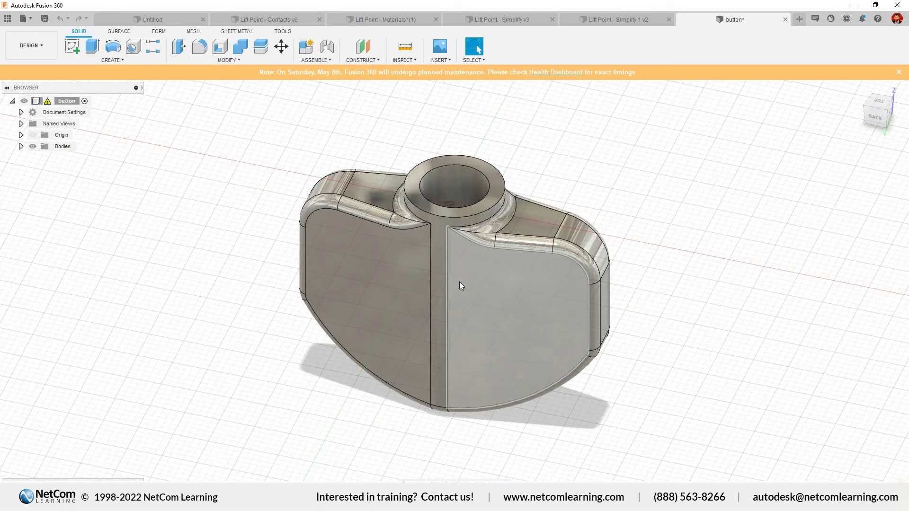
click(7, 19)
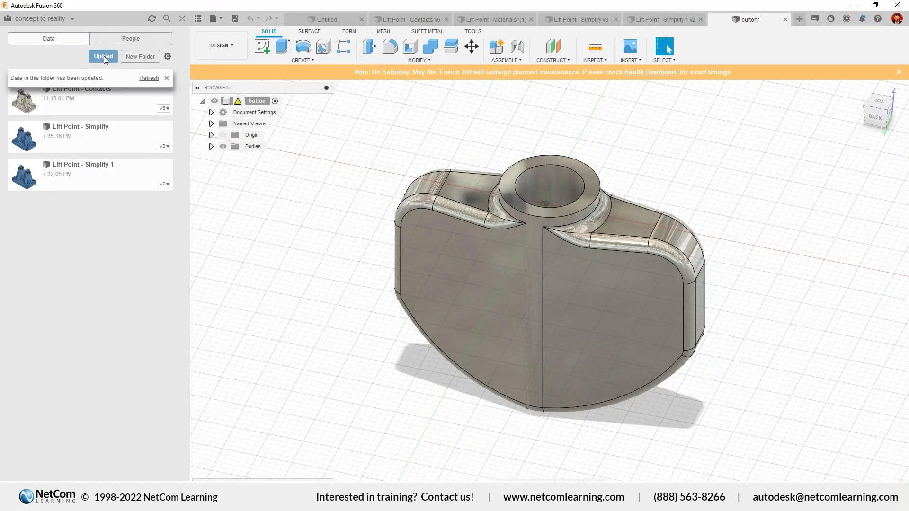
click(103, 55)
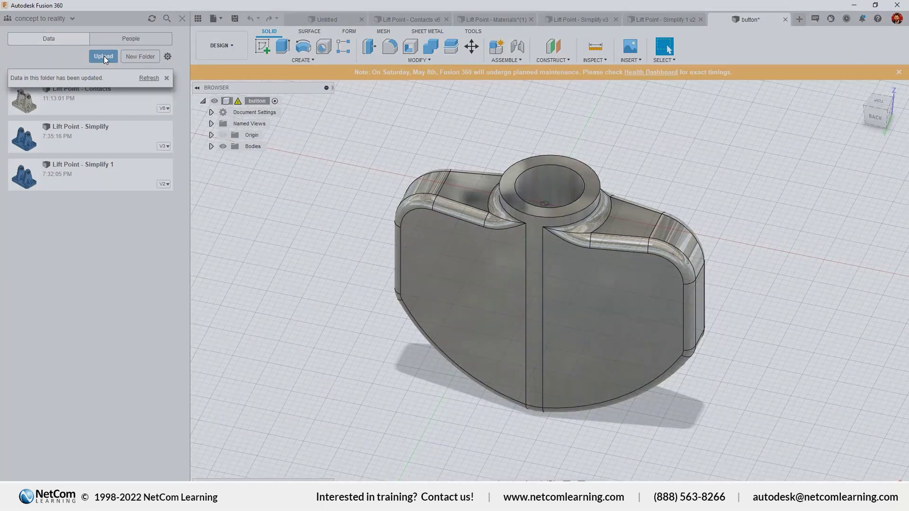
click(105, 199)
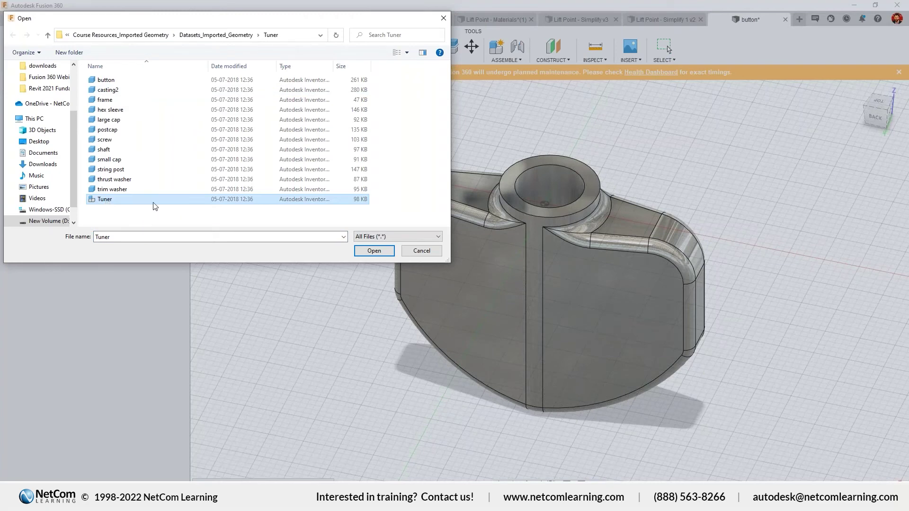
key(ctrl+a)
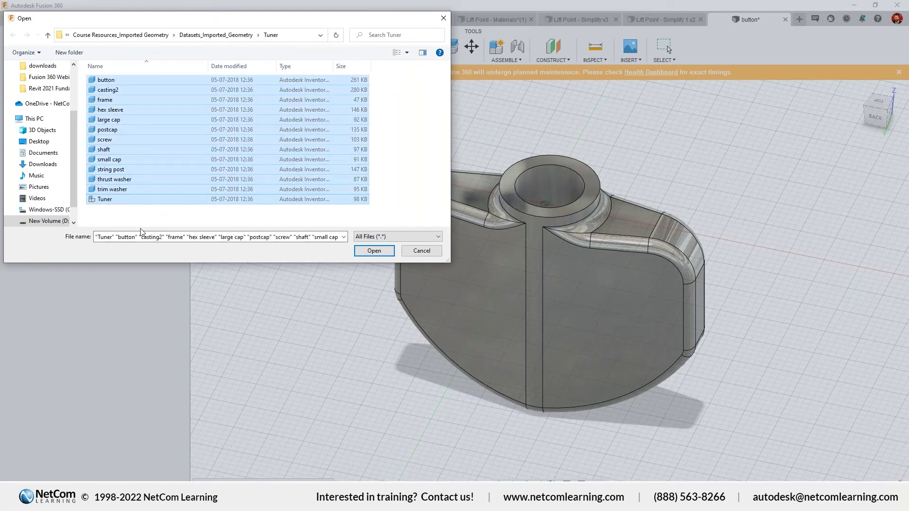
click(374, 250)
scroll(328, 268, down, 5)
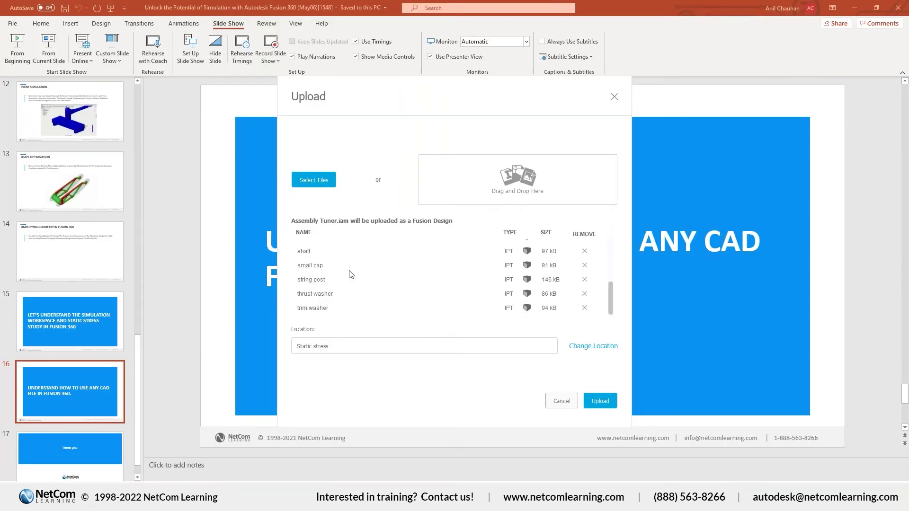
scroll(349, 274, up, 5)
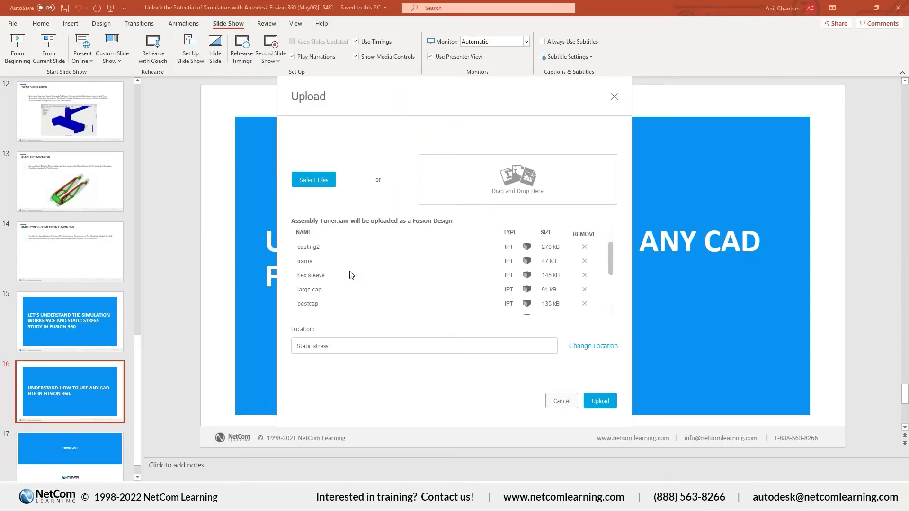
click(600, 401)
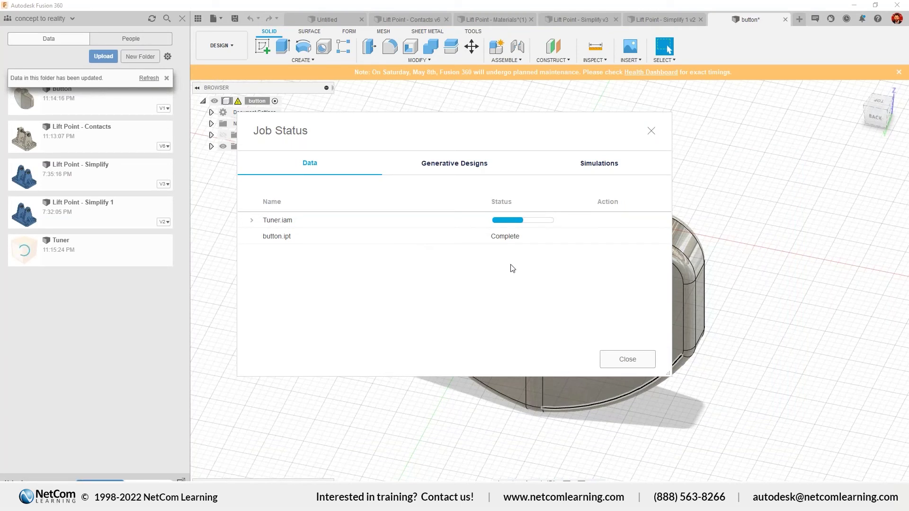
Step: Review the part files listed under the Tuner.iam upload job and close the job status
click(252, 221)
scroll(335, 280, down, 3)
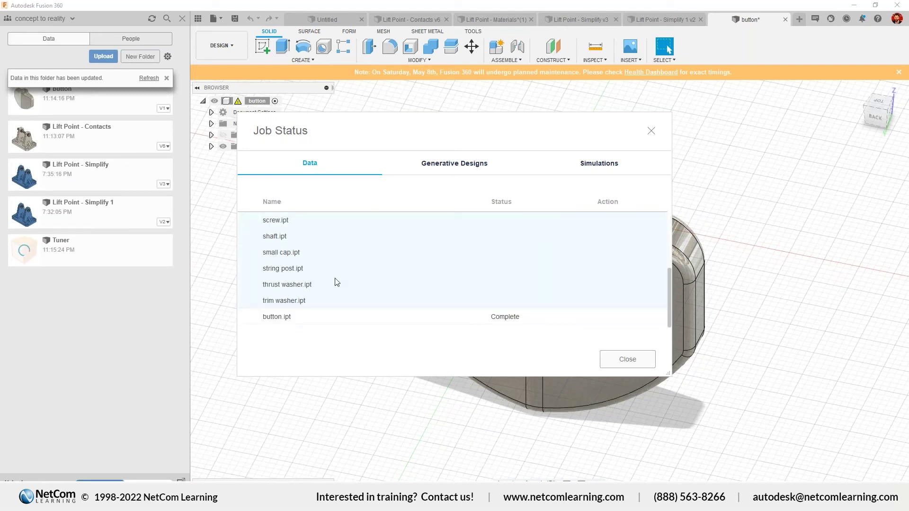
scroll(337, 282, up, 3)
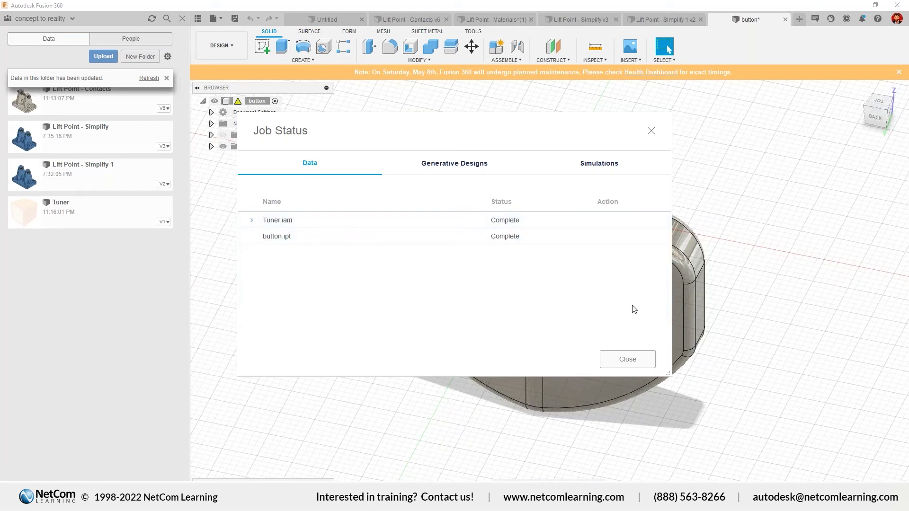
click(628, 359)
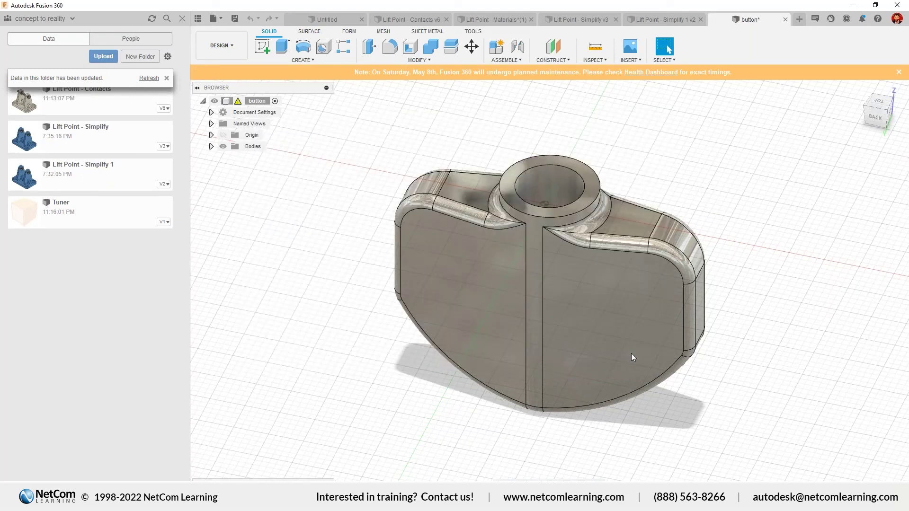
Step: Open the uploaded Tuner design from the Static stress folder, view it from several sides, and hide the project data
double_click(56, 222)
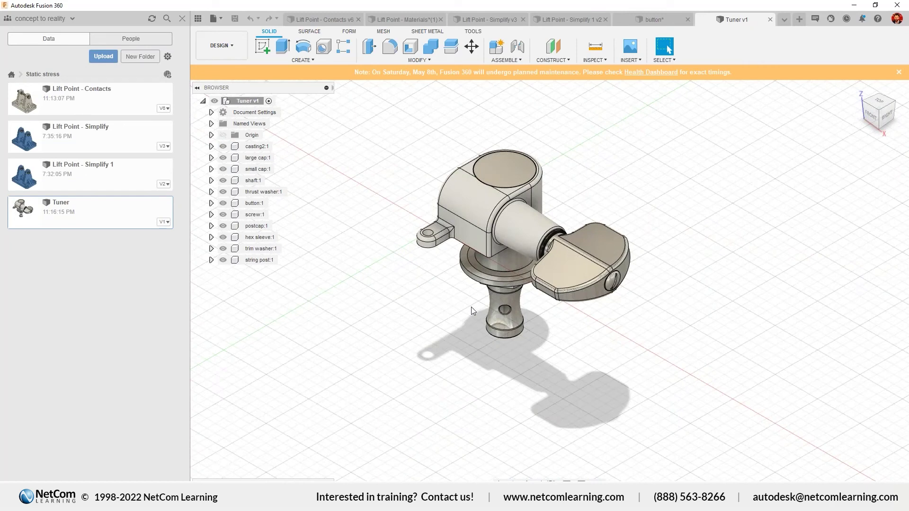
shift+middle_drag(670, 228, 572, 215)
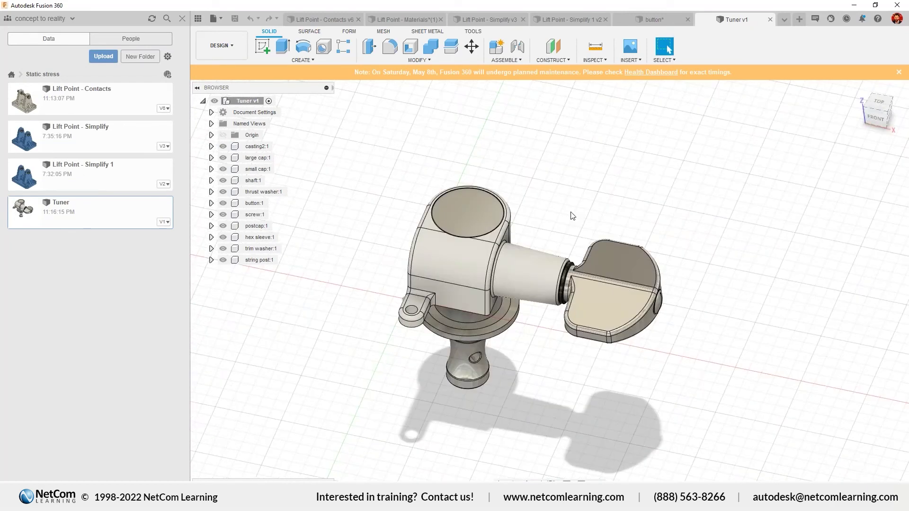
scroll(585, 269, up, 2)
mouse_move(586, 270)
shift+middle_down()
mouse_move(548, 274)
mouse_move(535, 338)
mouse_move(604, 220)
mouse_move(592, 279)
shift+middle_up()
click(180, 20)
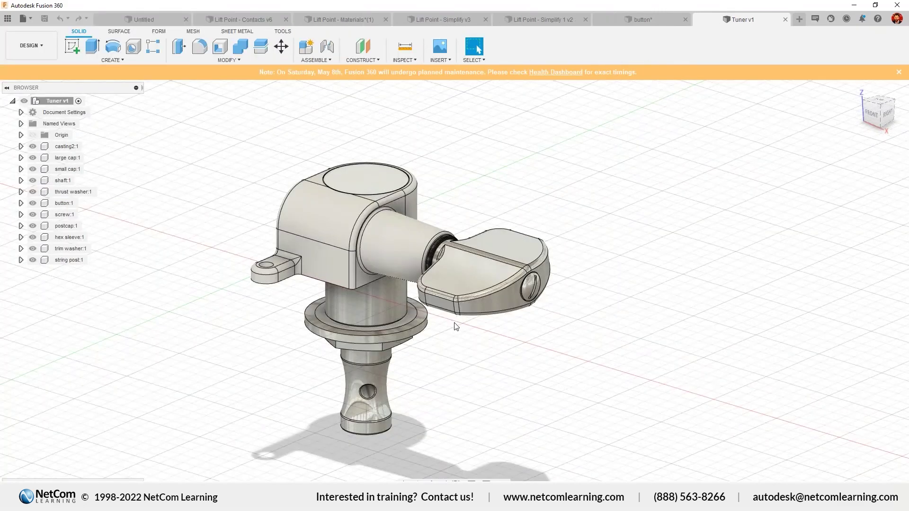
shift+middle_drag(456, 326, 502, 360)
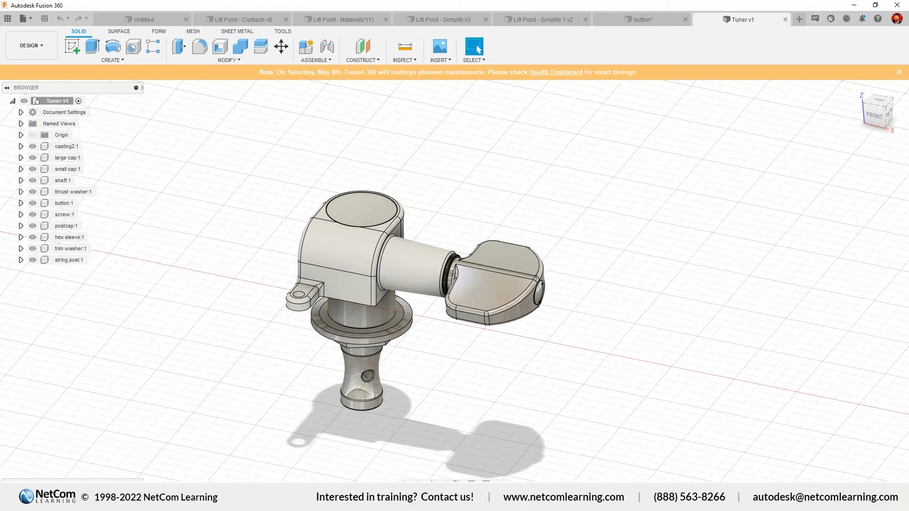
click(382, 408)
shift+middle_drag(406, 365, 416, 234)
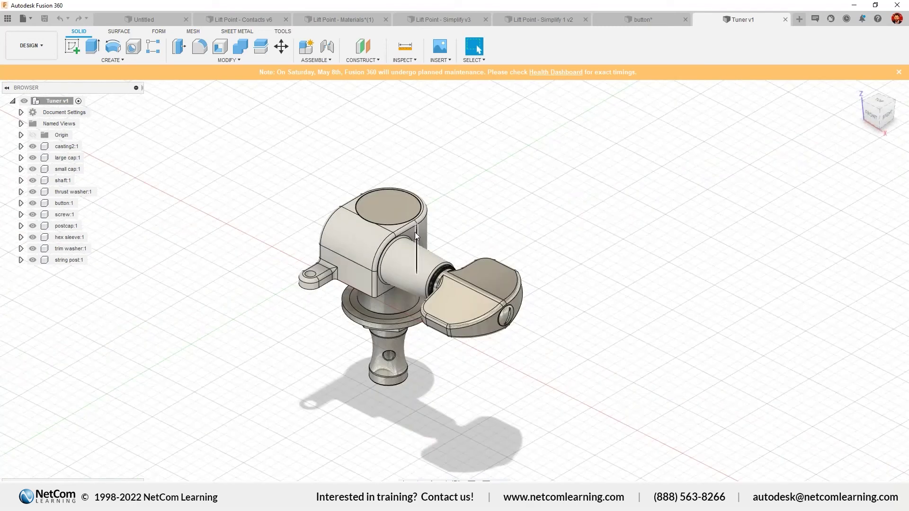
scroll(415, 232, up, 2)
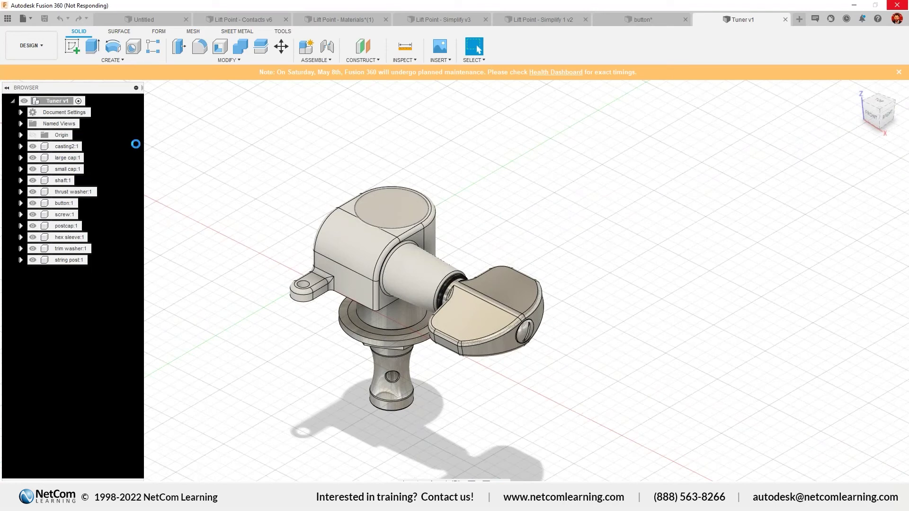
key(alt+Tab)
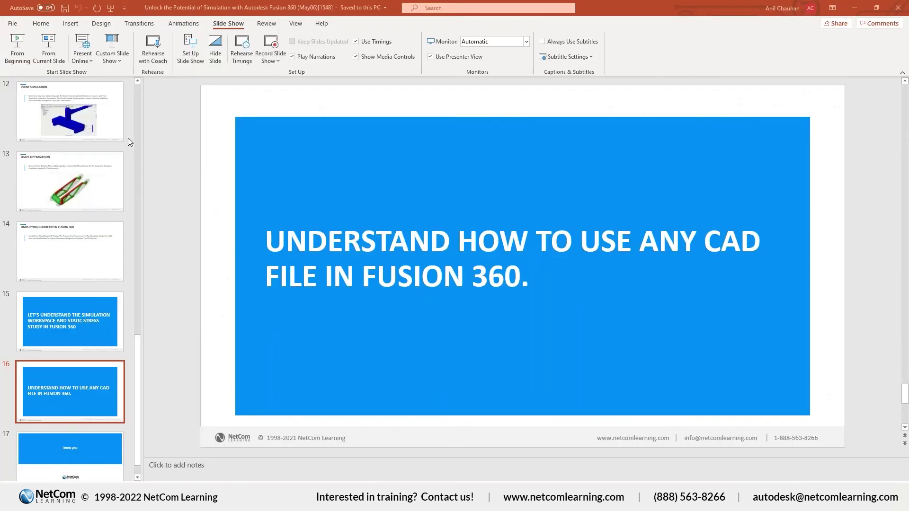
key(alt+Tab)
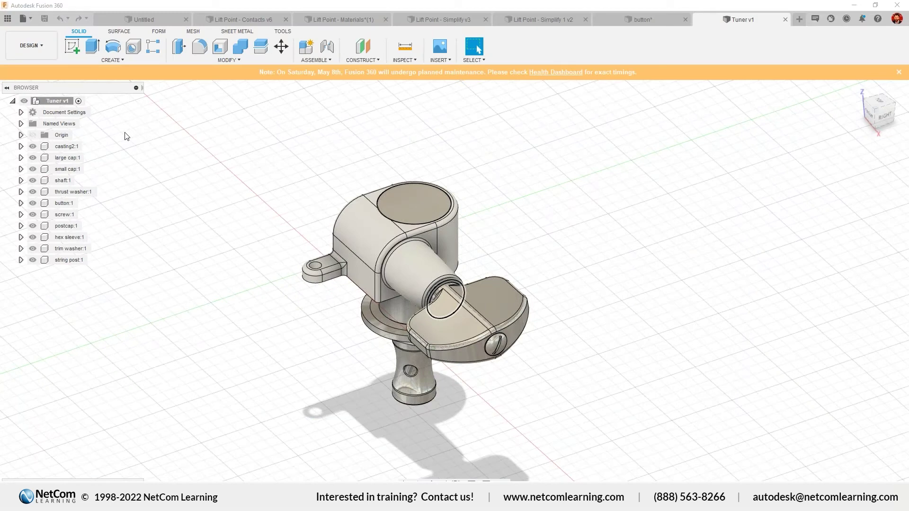
Step: Turn on design history capture for the Tuner assembly and expand the group of base features in the timeline
right_click(56, 100)
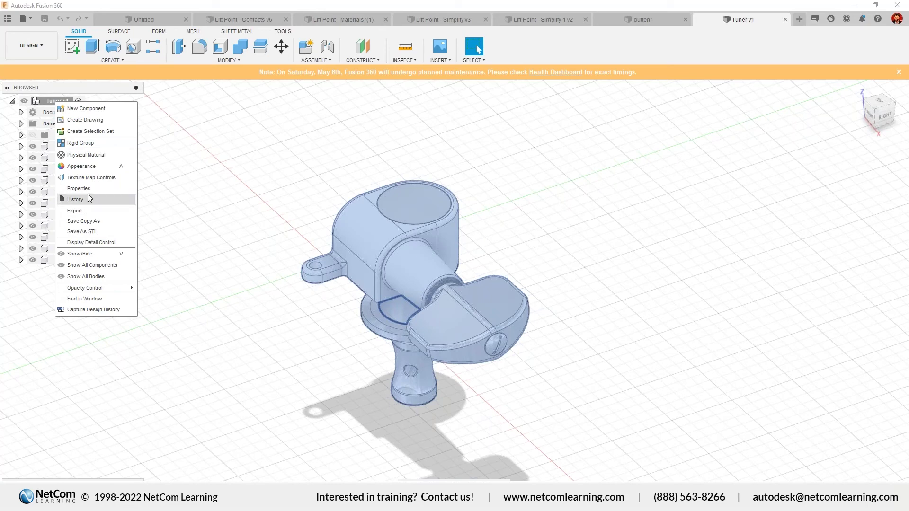
click(88, 309)
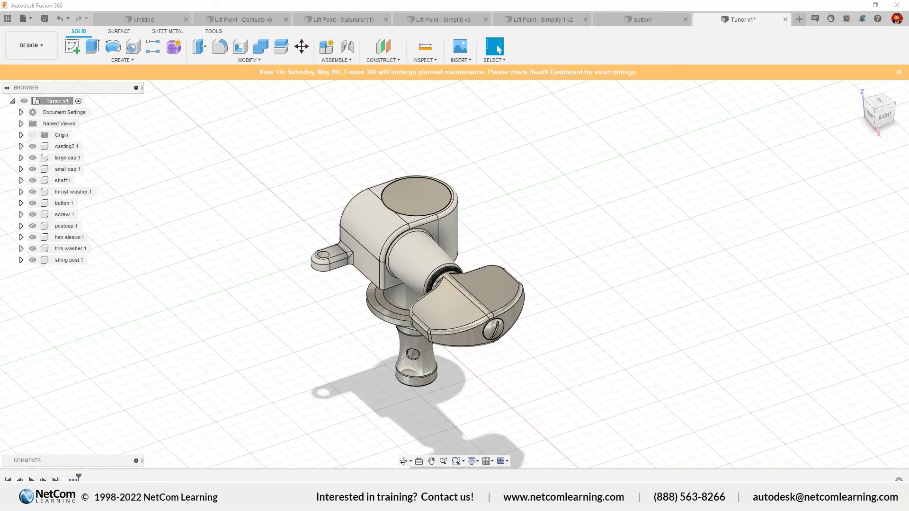
mouse_move(73, 479)
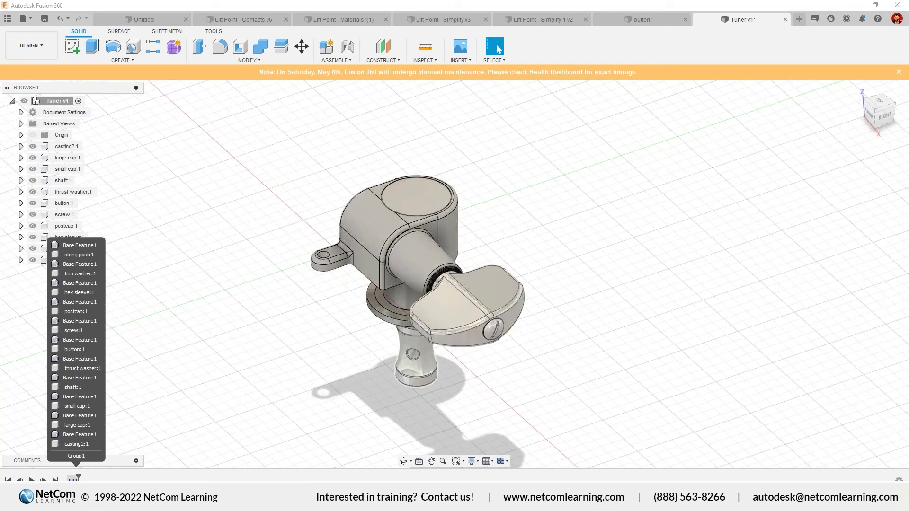
click(74, 479)
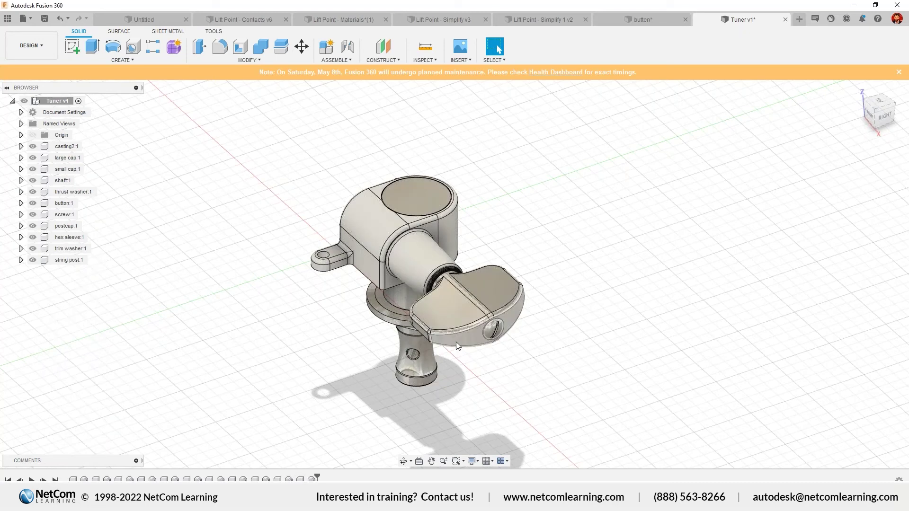
drag(456, 342, 404, 227)
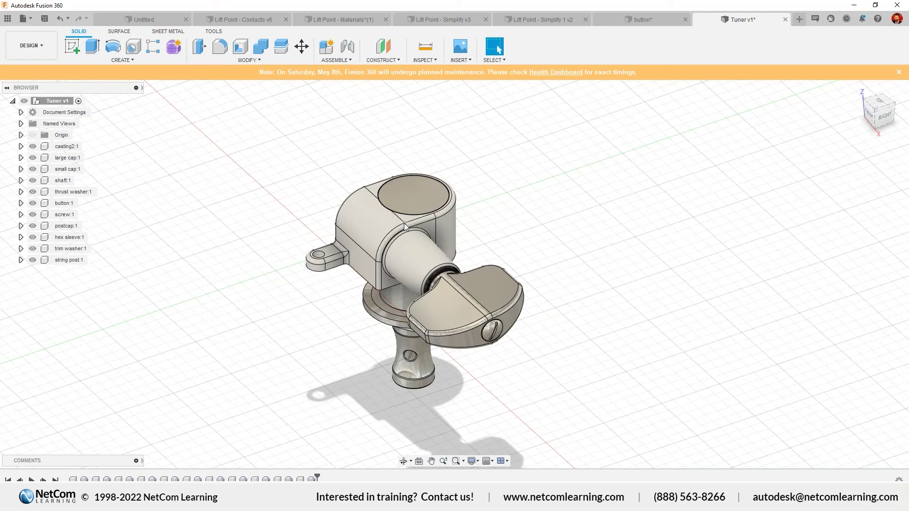
scroll(405, 226, up, 2)
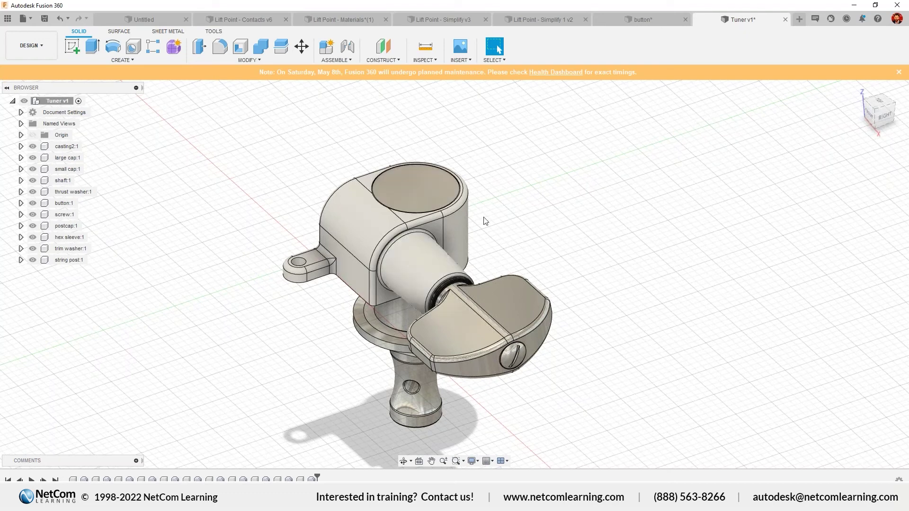
scroll(486, 221, up, 2)
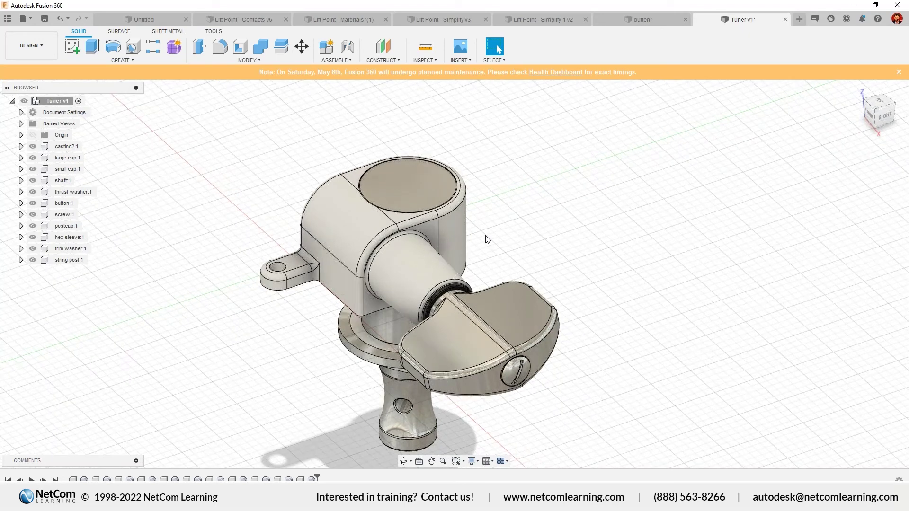
scroll(653, 180, down, 1)
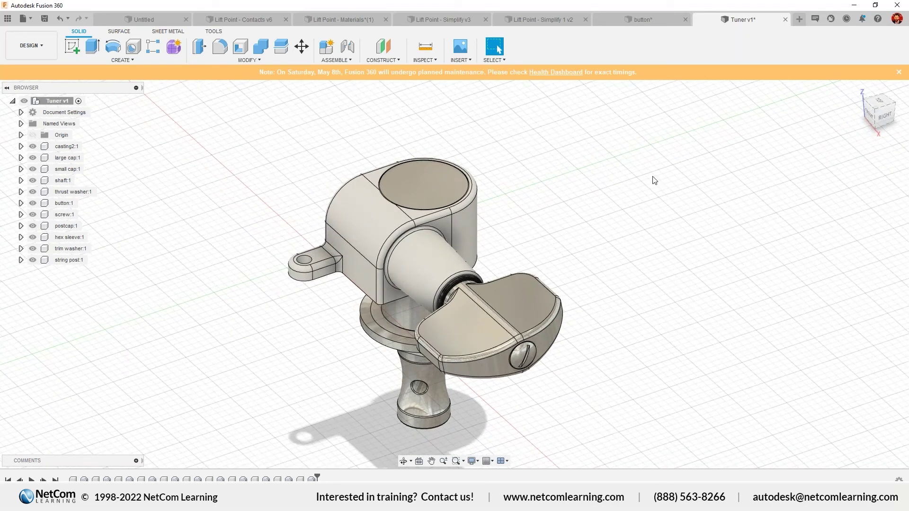
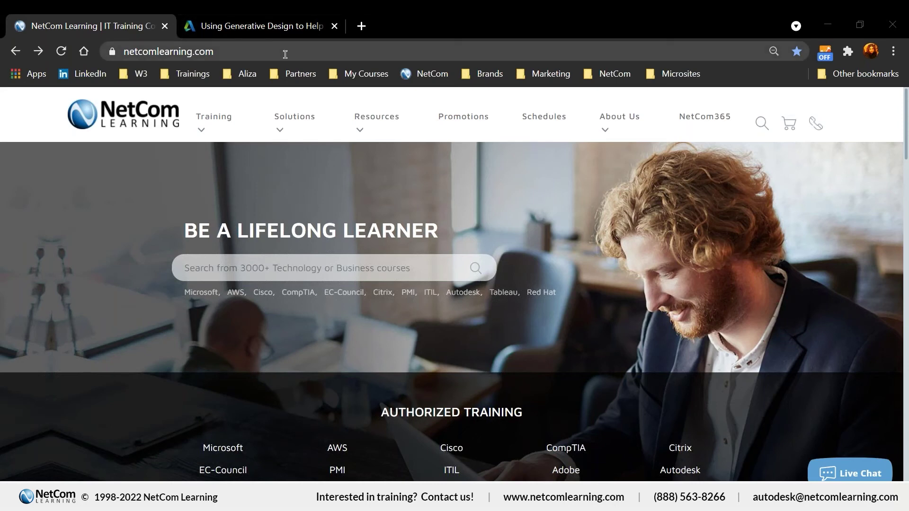
Step: Switch to the Autodesk University page on optimizing a shelf bracket with generative design and read its session description and learning objectives
click(266, 31)
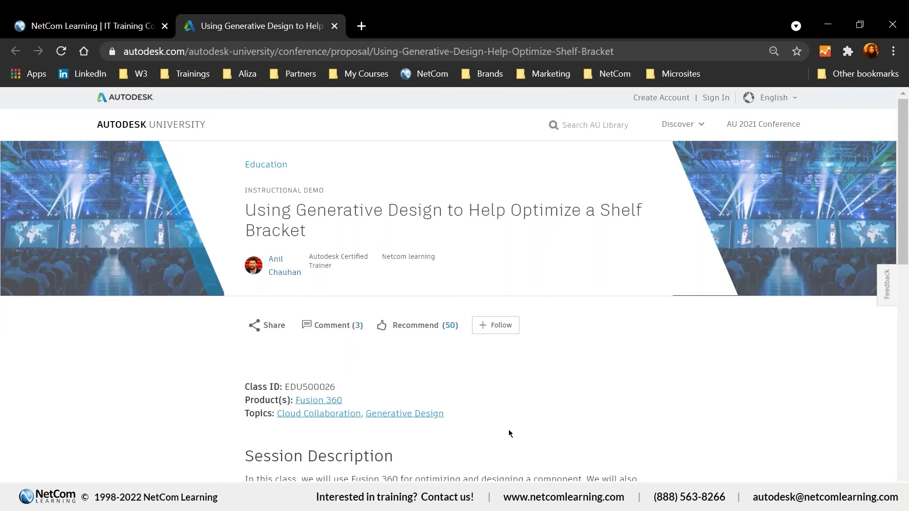
scroll(508, 429, down, 1)
scroll(508, 424, down, 1)
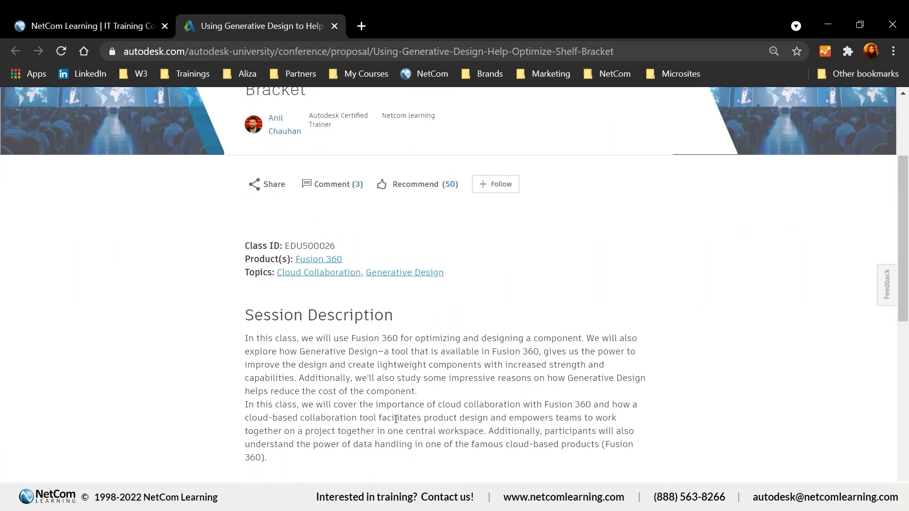
scroll(357, 375, up, 1)
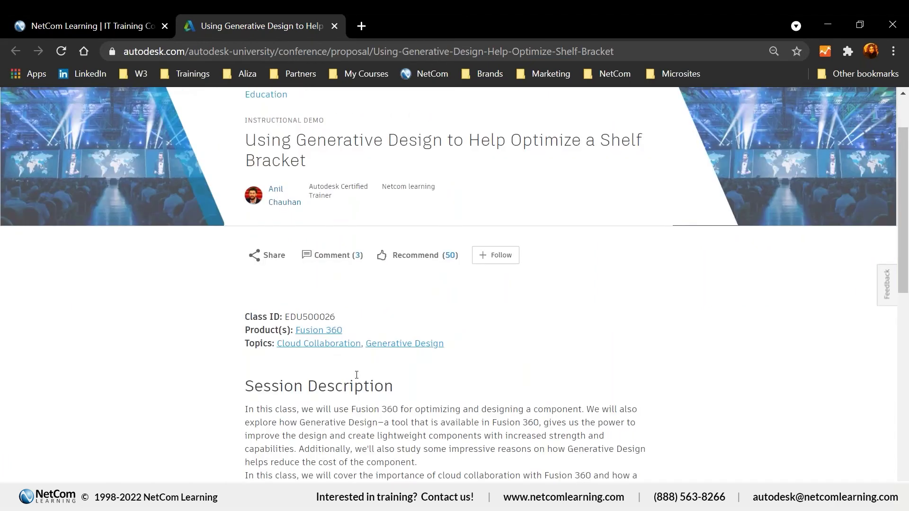
scroll(357, 375, up, 1)
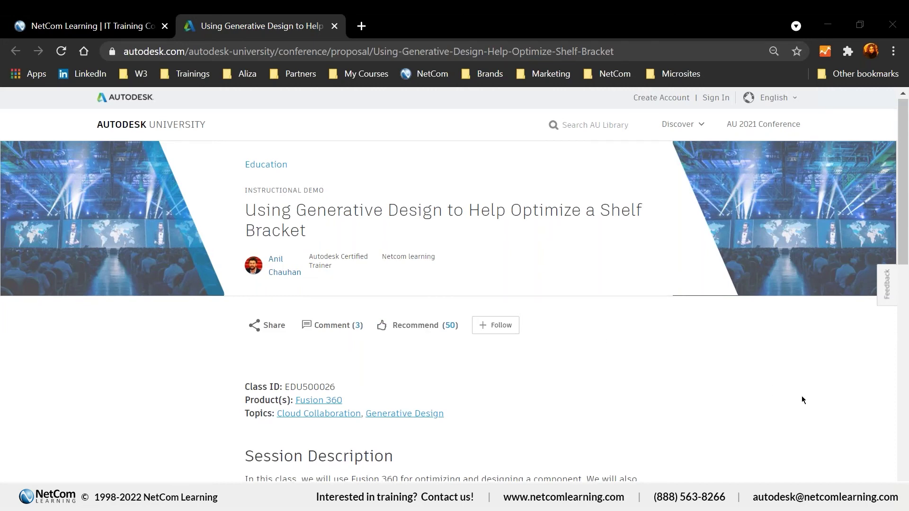
scroll(802, 396, down, 2)
scroll(795, 393, down, 5)
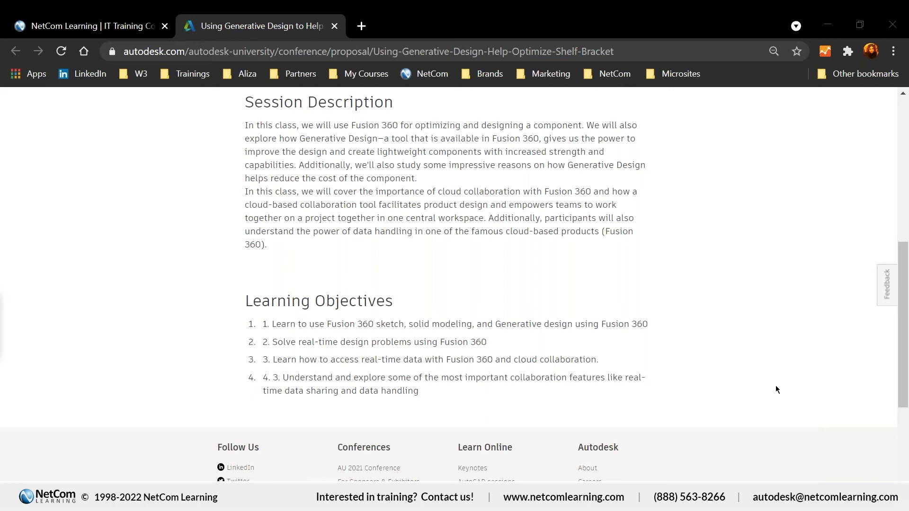
scroll(770, 386, up, 3)
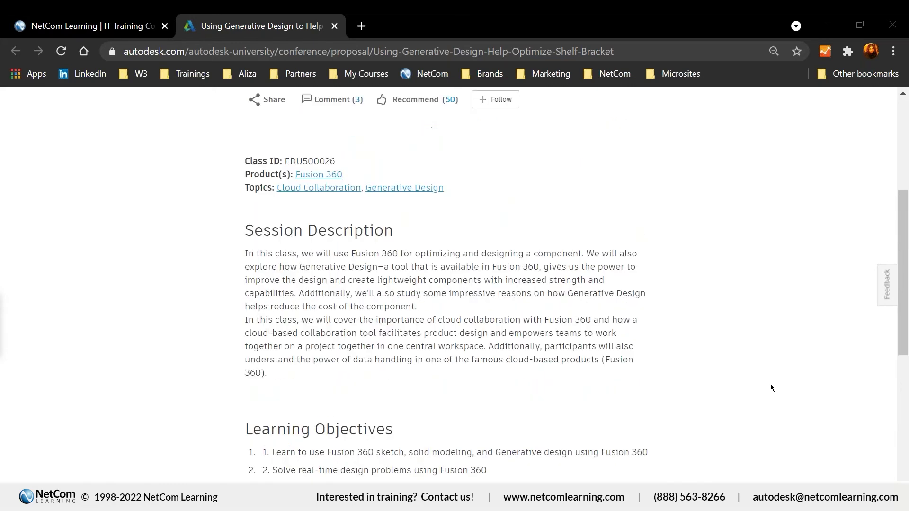
scroll(768, 385, up, 2)
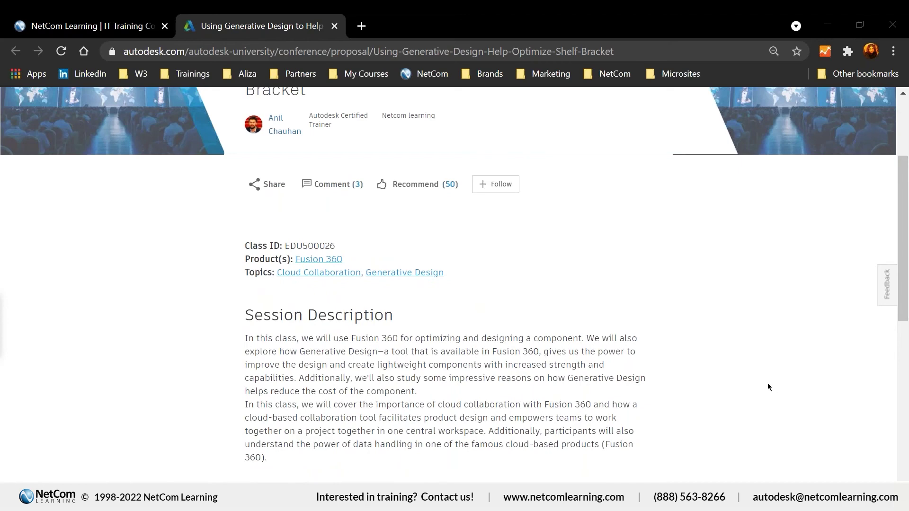
Step: Switch to the NetCom Learning home page and enter Autodesk as the course search term
scroll(768, 385, up, 3)
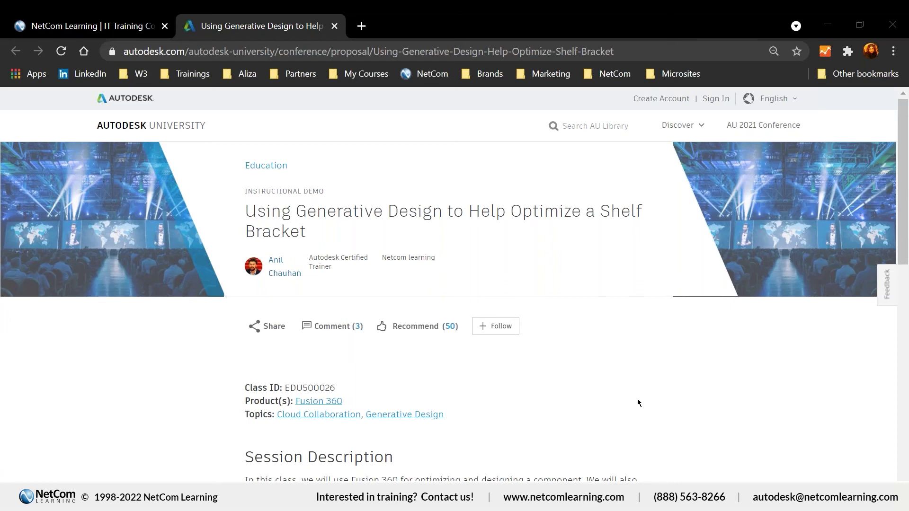
click(123, 27)
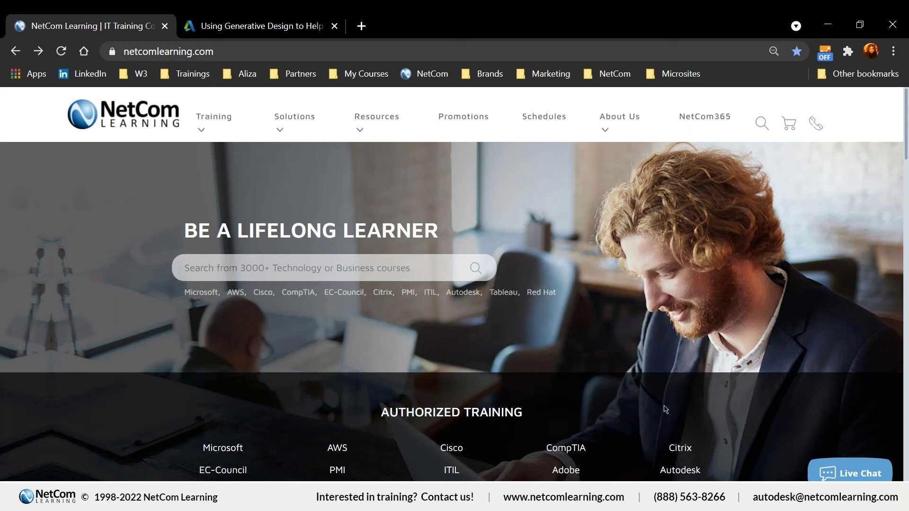
click(273, 268)
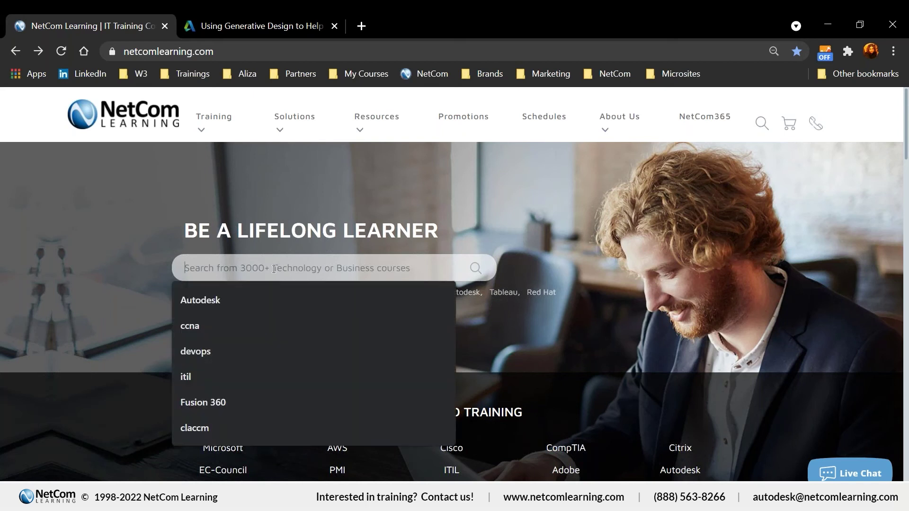
click(239, 309)
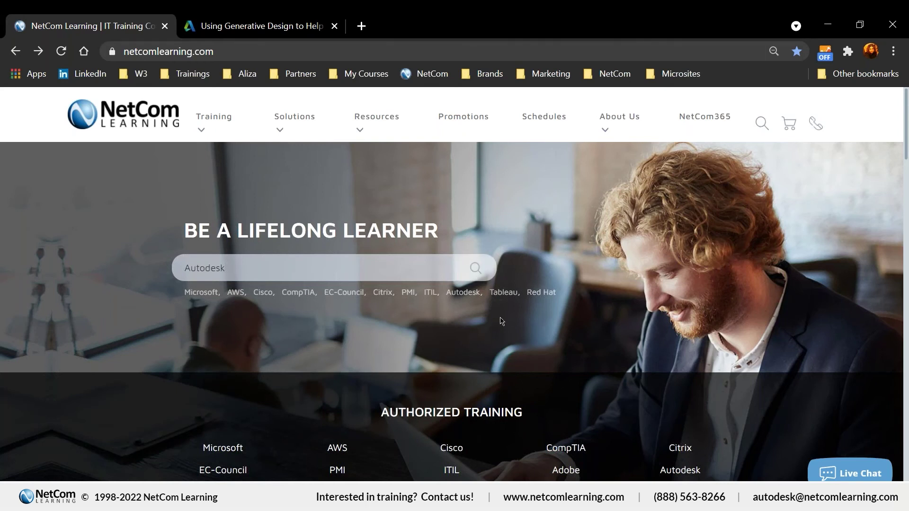
Step: Go to the NetCom Learning promotions and open the details of the FREE AutoCAD Training offer
click(469, 119)
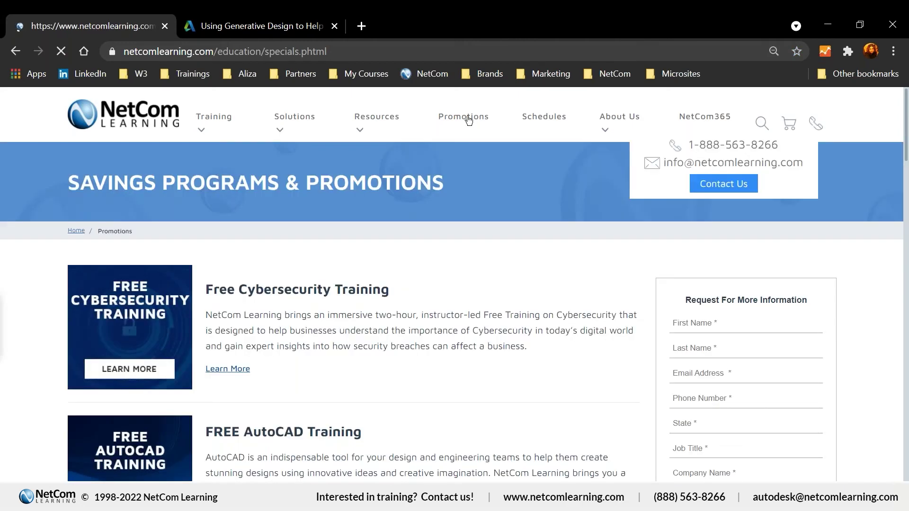
scroll(471, 294, down, 3)
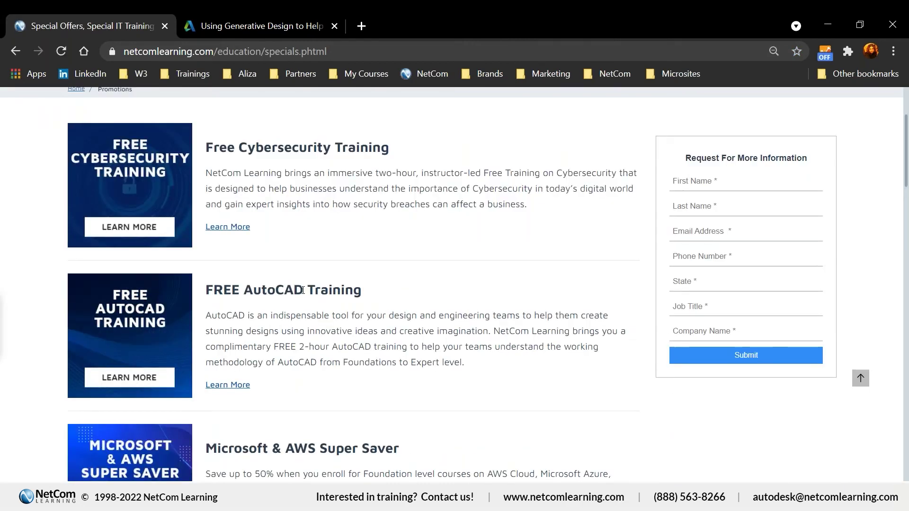
click(151, 379)
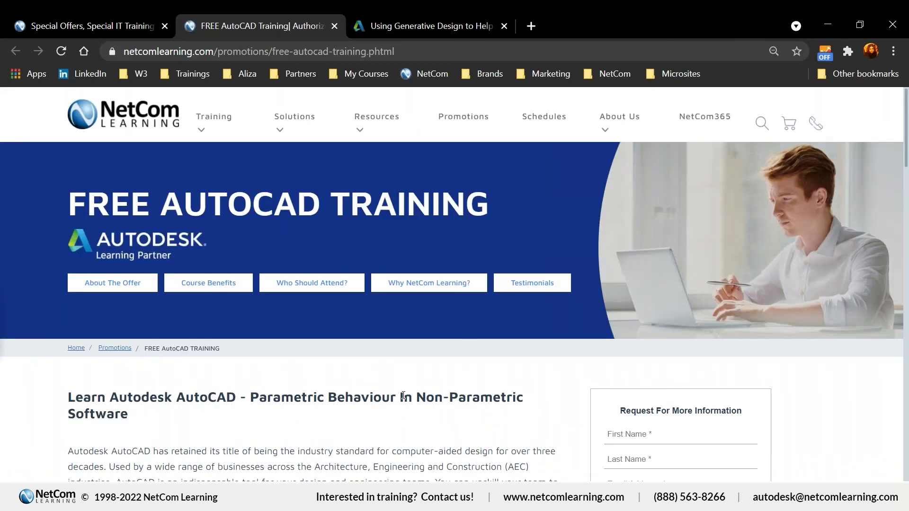
Step: Read the free AutoCAD training description, the information request form and the instructions for redeeming the 2-hour course
scroll(400, 392, down, 2)
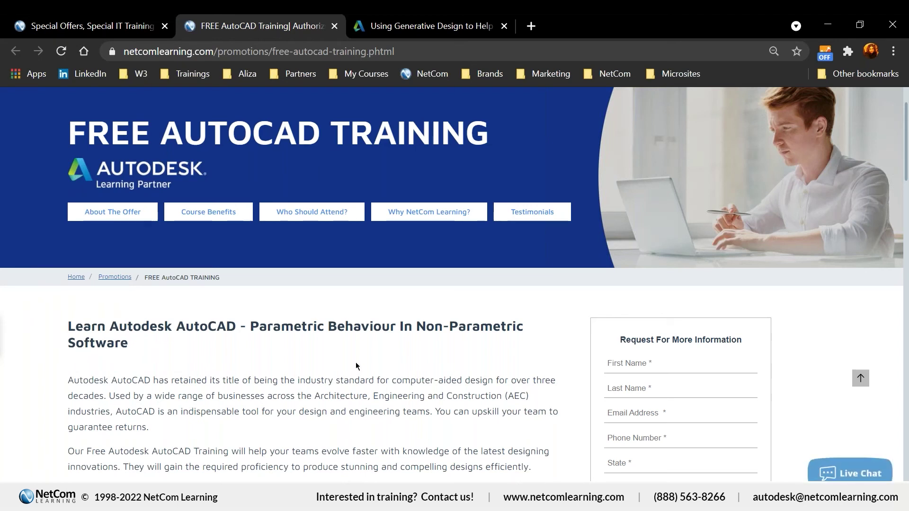
scroll(359, 369, down, 1)
scroll(359, 374, down, 1)
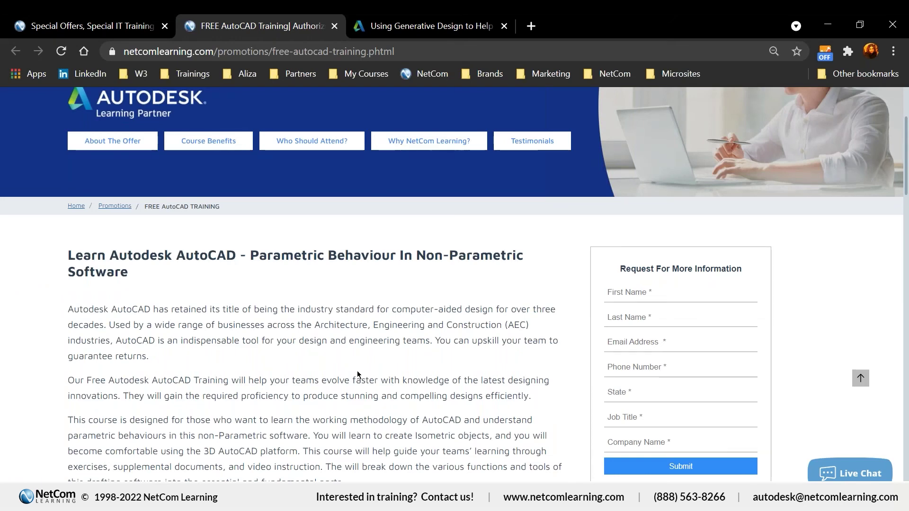
scroll(357, 370, down, 3)
scroll(358, 379, down, 1)
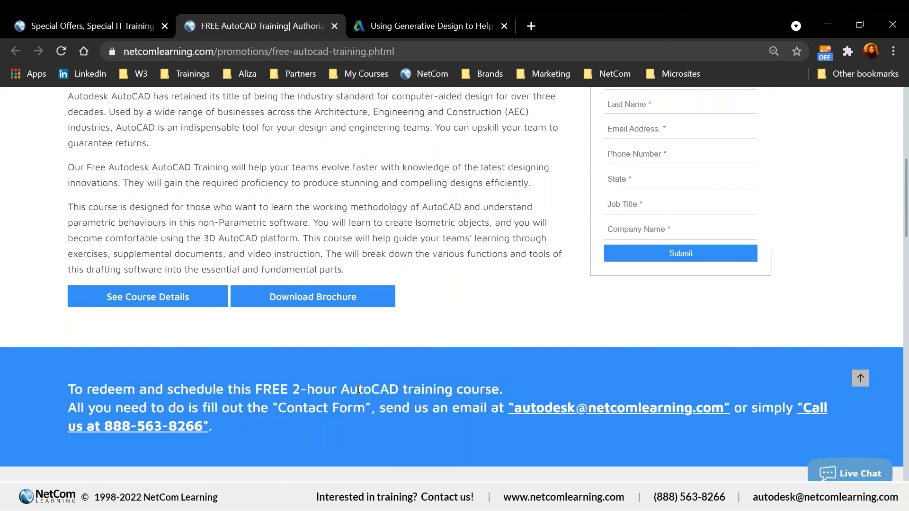
scroll(727, 342, up, 3)
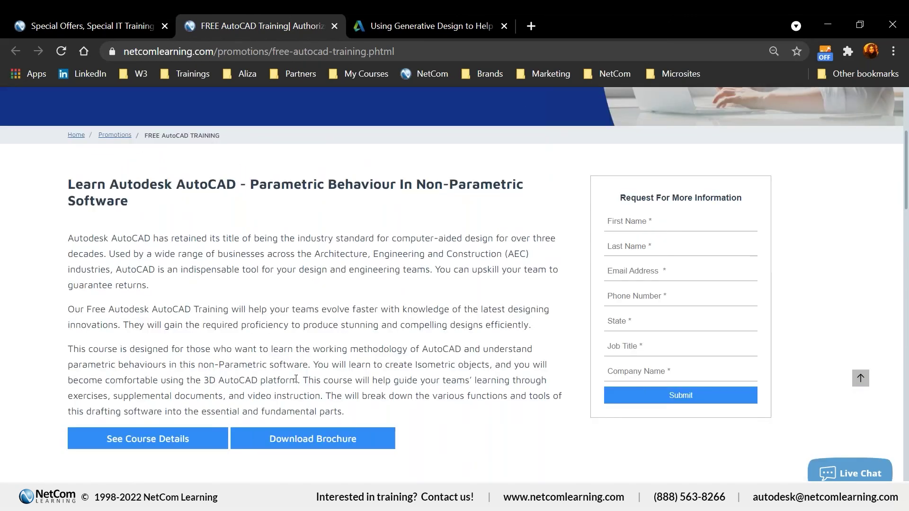
scroll(294, 402, down, 3)
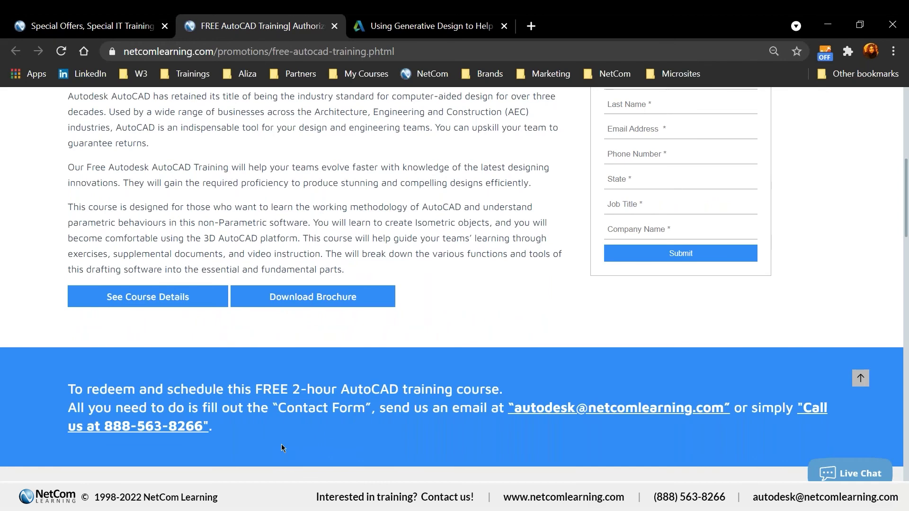
scroll(281, 444, up, 3)
scroll(281, 444, up, 3)
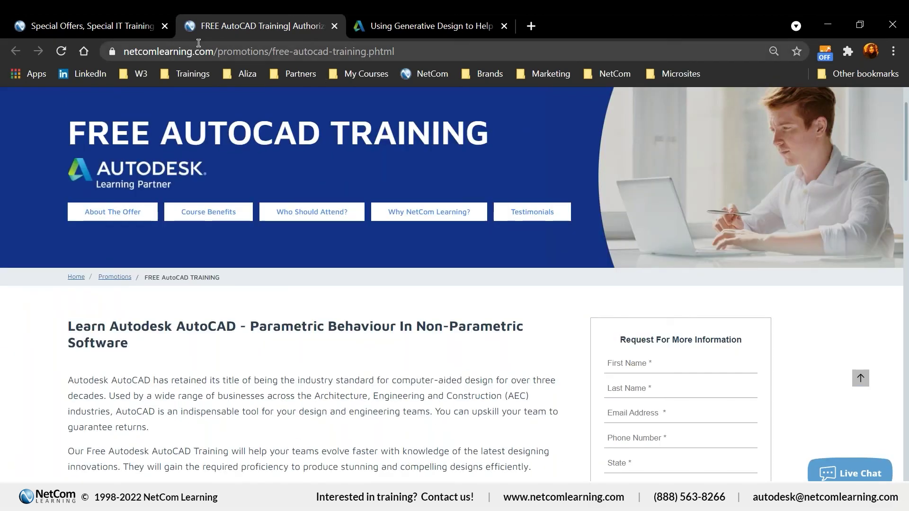
Step: Return to the home page, open the Autodesk training courses page and review its popular products, courses, certifications and training resources
click(137, 28)
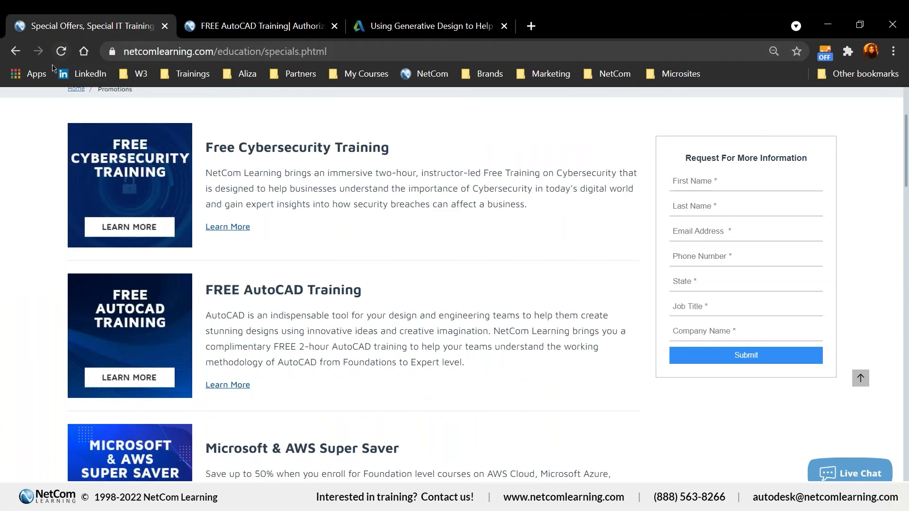
click(17, 56)
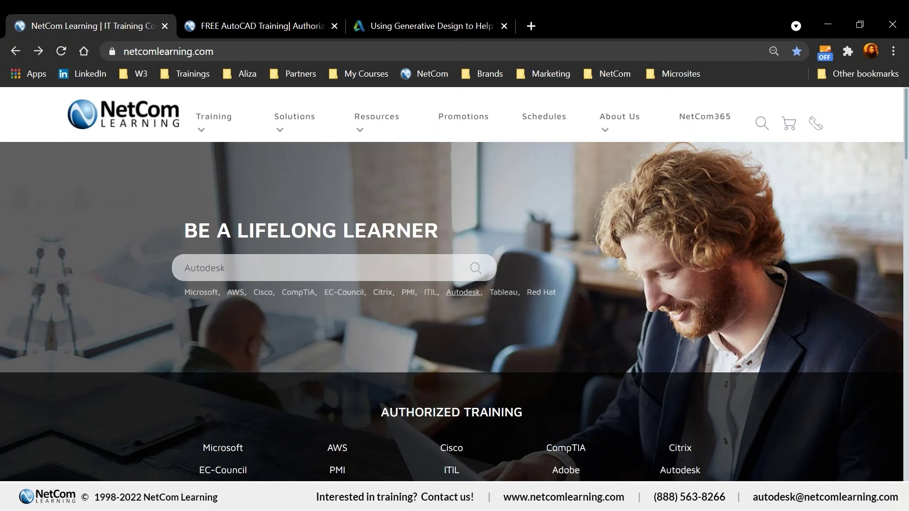
click(466, 294)
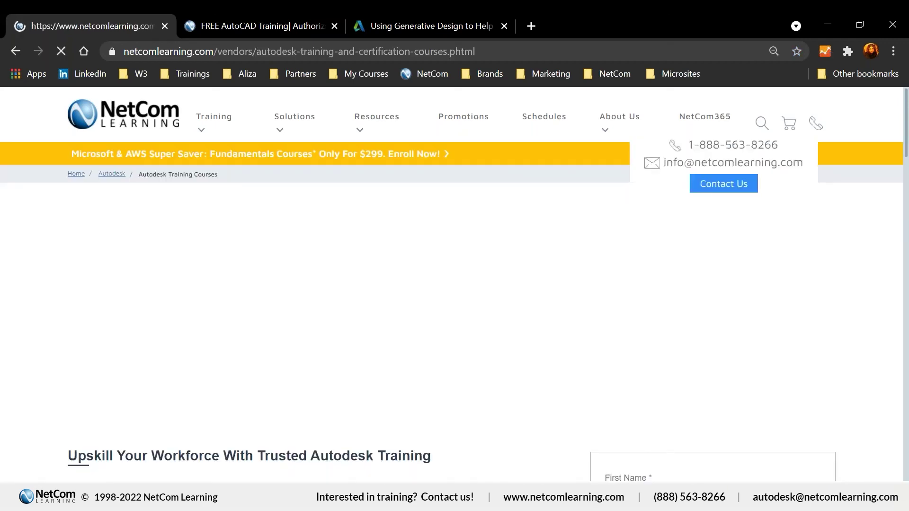
scroll(548, 336, down, 2)
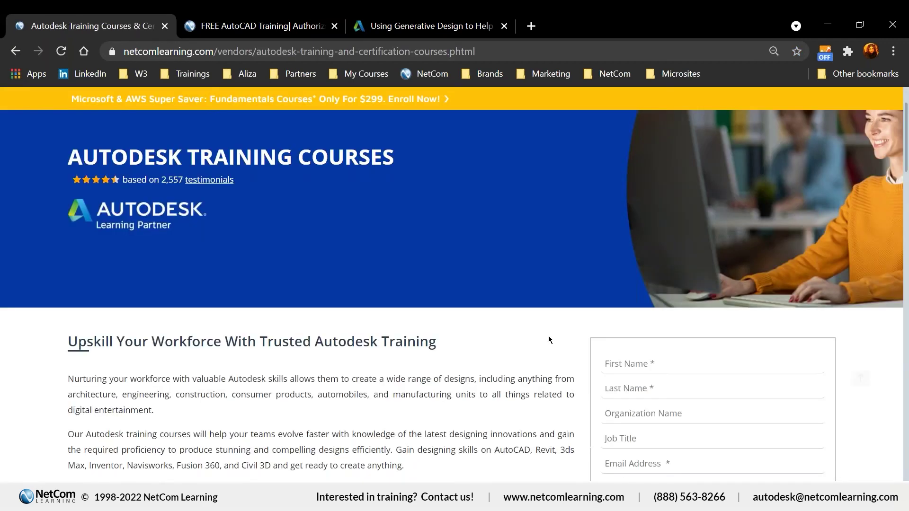
scroll(547, 333, down, 8)
scroll(548, 334, up, 4)
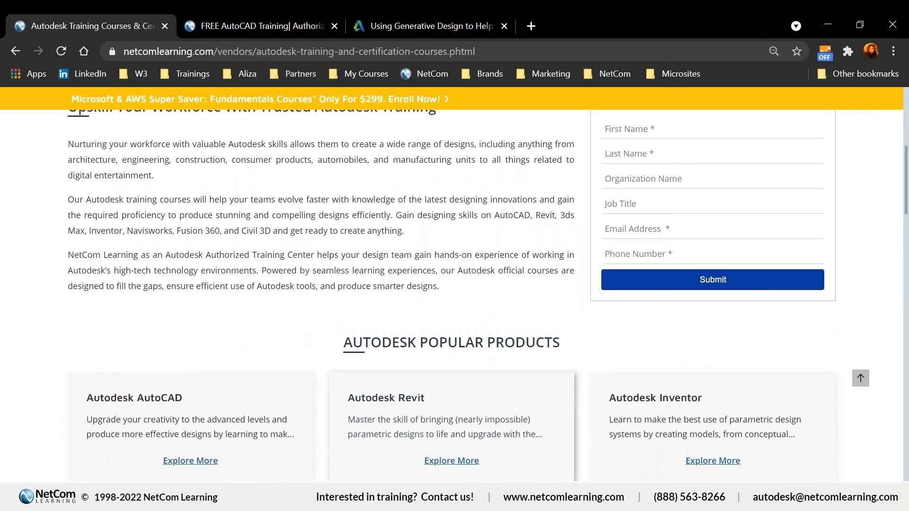
scroll(564, 349, down, 6)
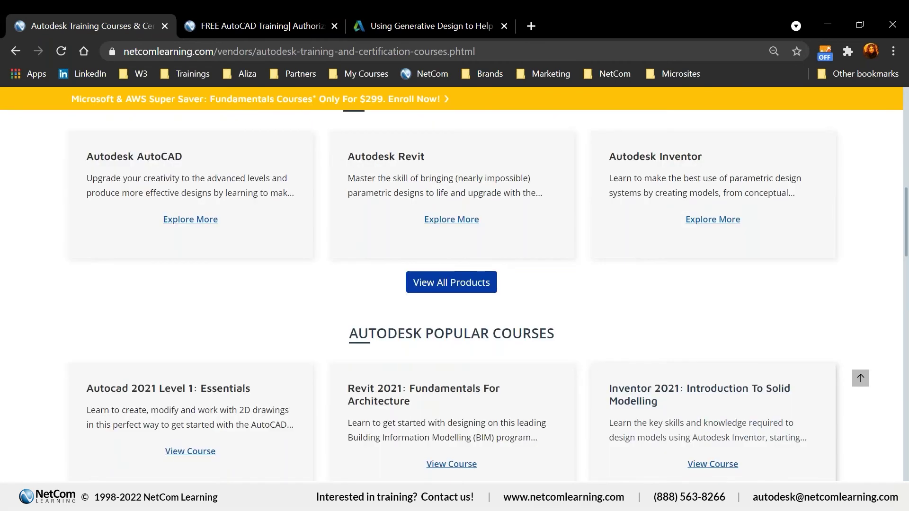
scroll(661, 412, down, 5)
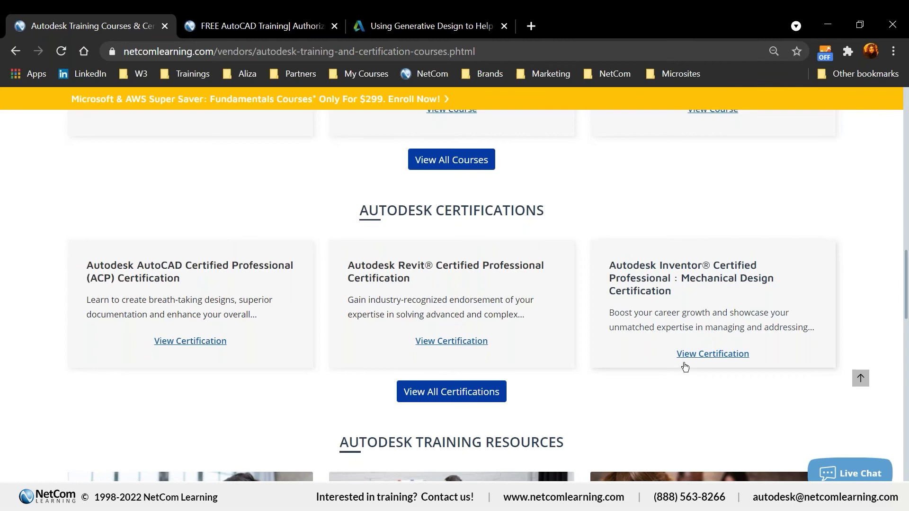
scroll(684, 362, down, 6)
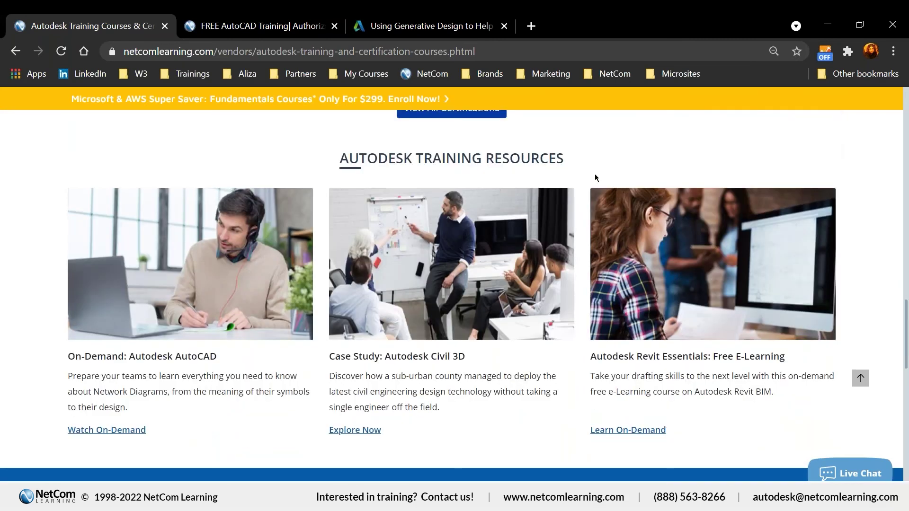
Step: Open the Autodesk Revit Essentials free e-learning course and review its description, module outline and access form
drag(634, 357, 788, 361)
click(777, 374)
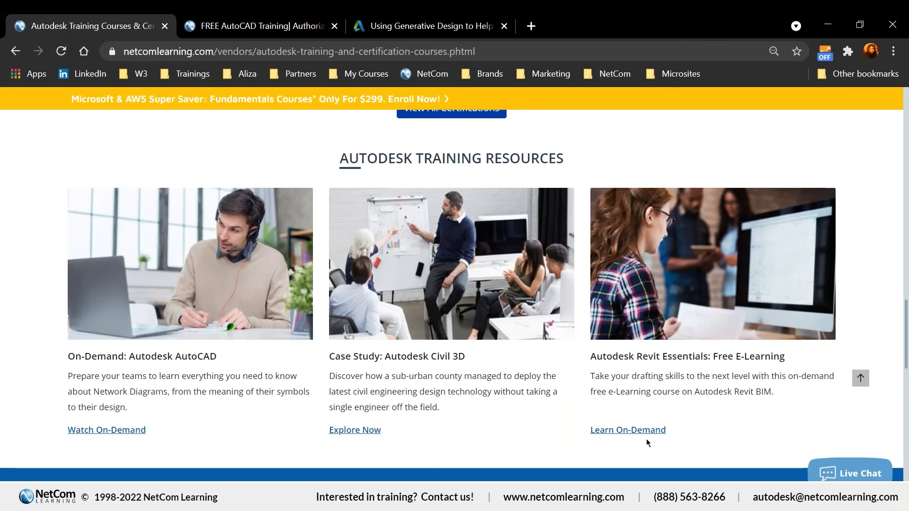
click(649, 430)
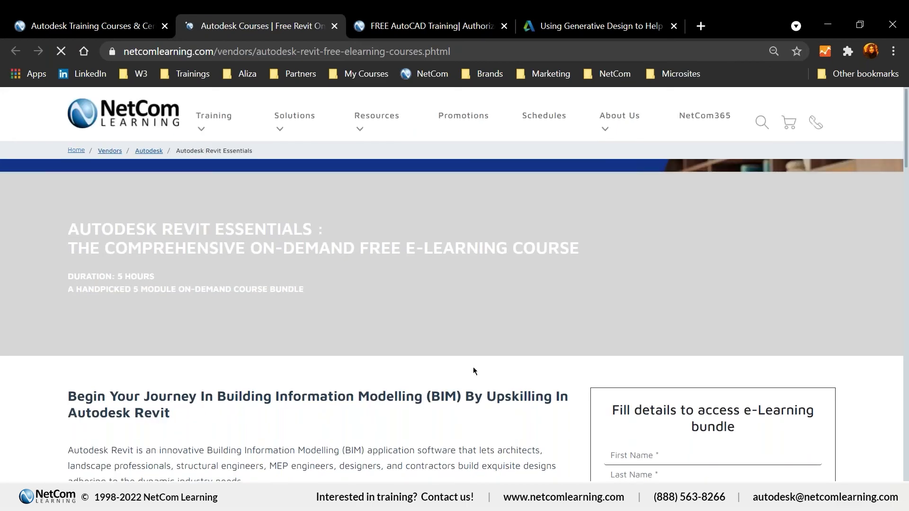
scroll(474, 367, down, 12)
scroll(475, 365, down, 3)
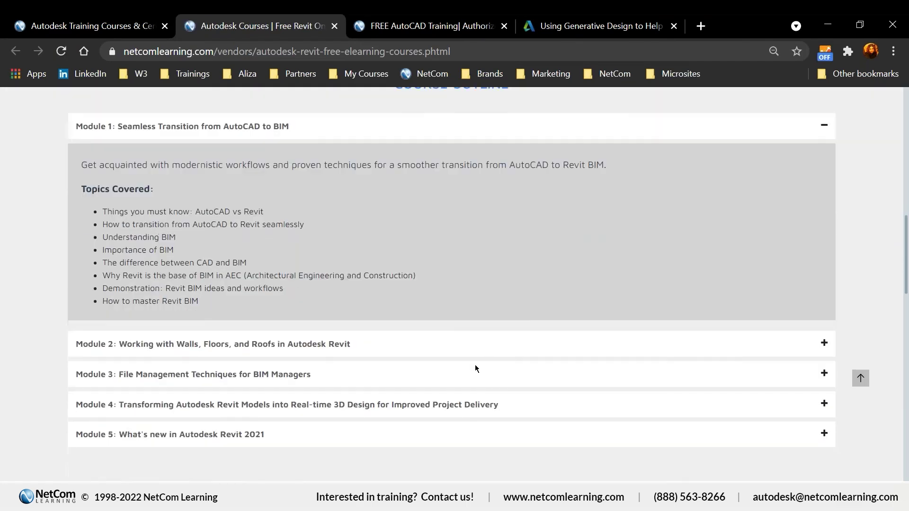
scroll(473, 395, up, 2)
scroll(472, 395, up, 6)
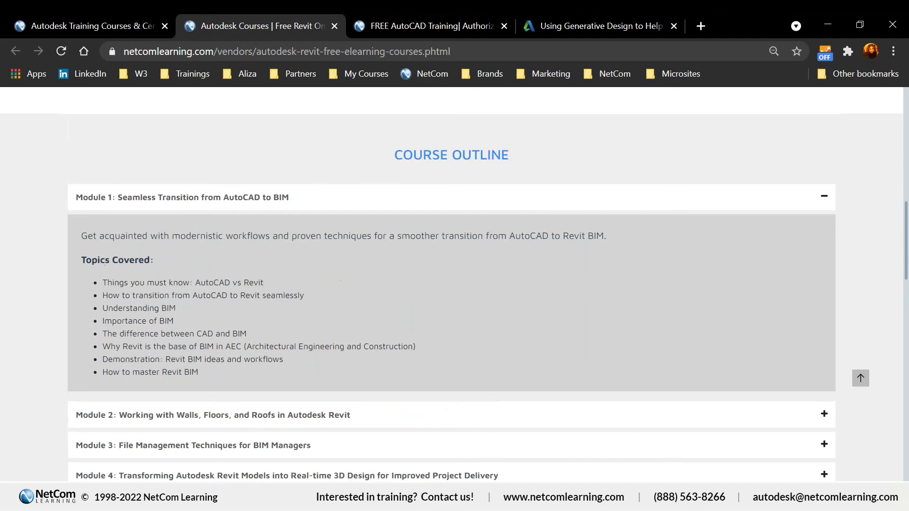
scroll(469, 403, up, 2)
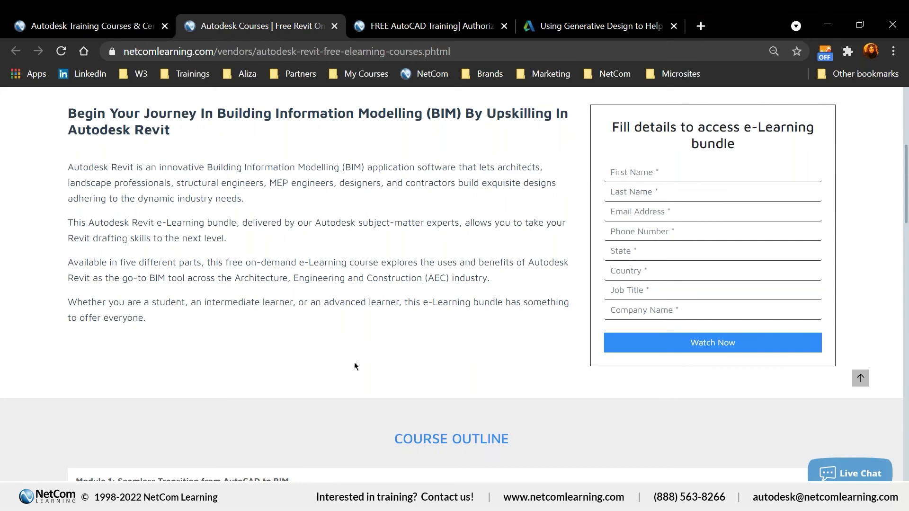
scroll(353, 362, up, 1)
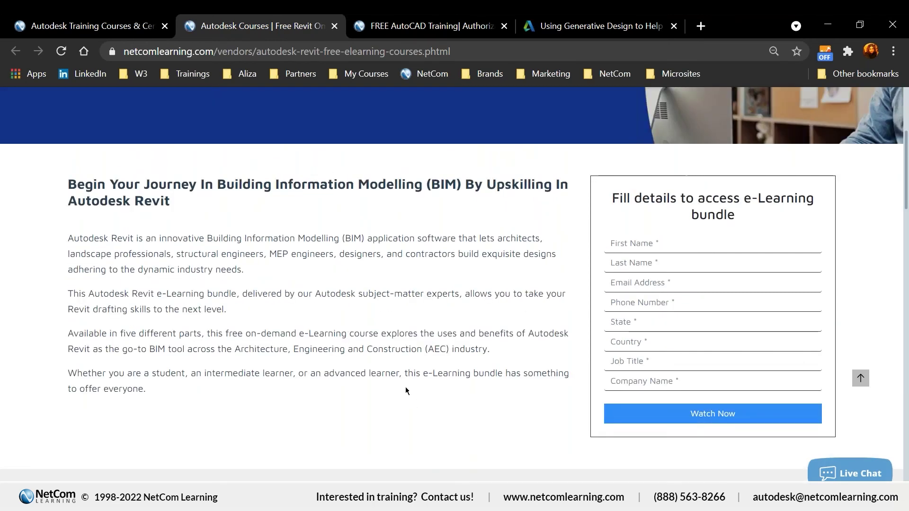
Step: Go back from the Autodesk training courses page to the home page and search the course catalog for Autodesk
click(114, 25)
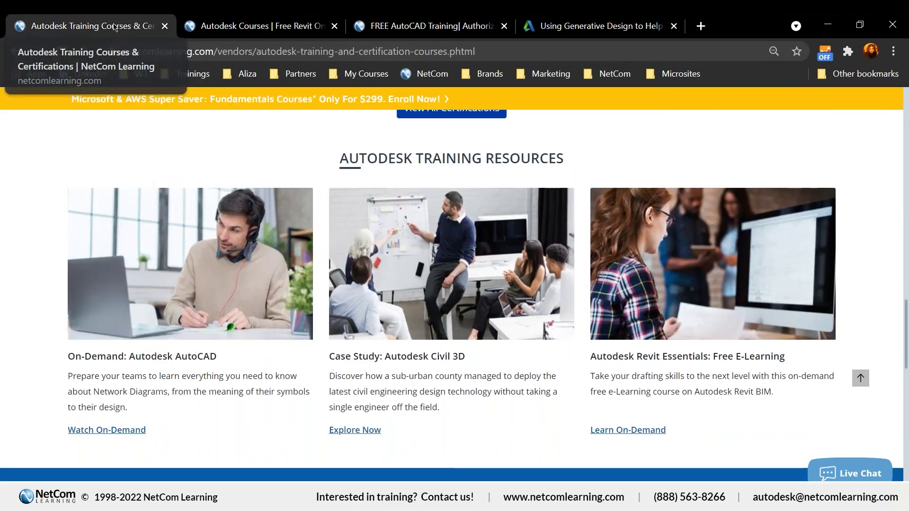
scroll(604, 407, up, 15)
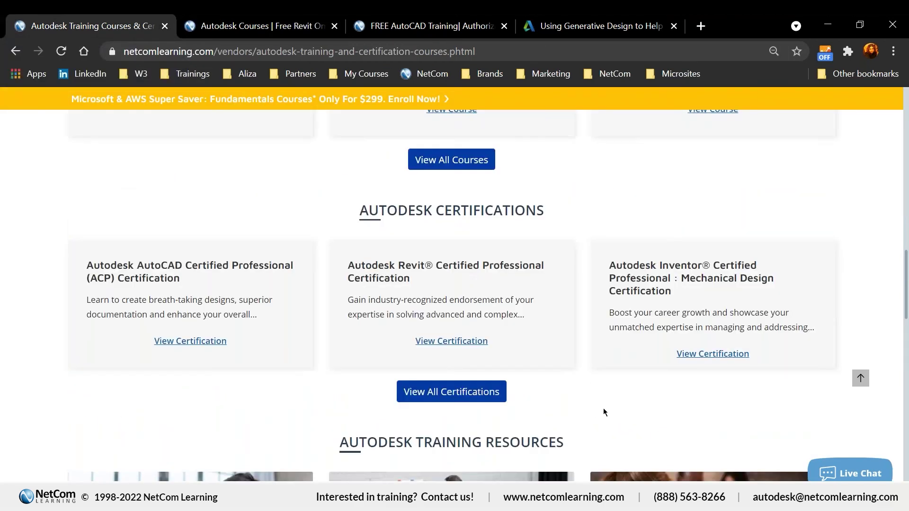
scroll(603, 408, up, 10)
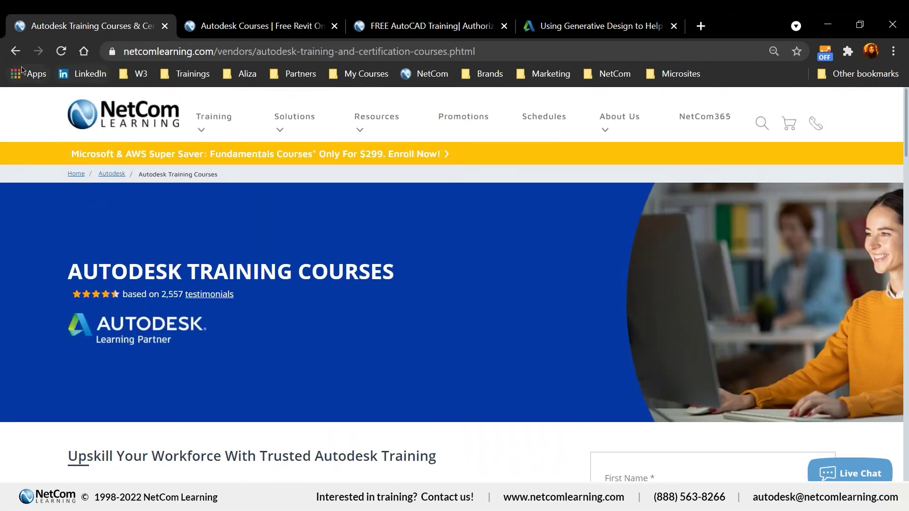
click(17, 51)
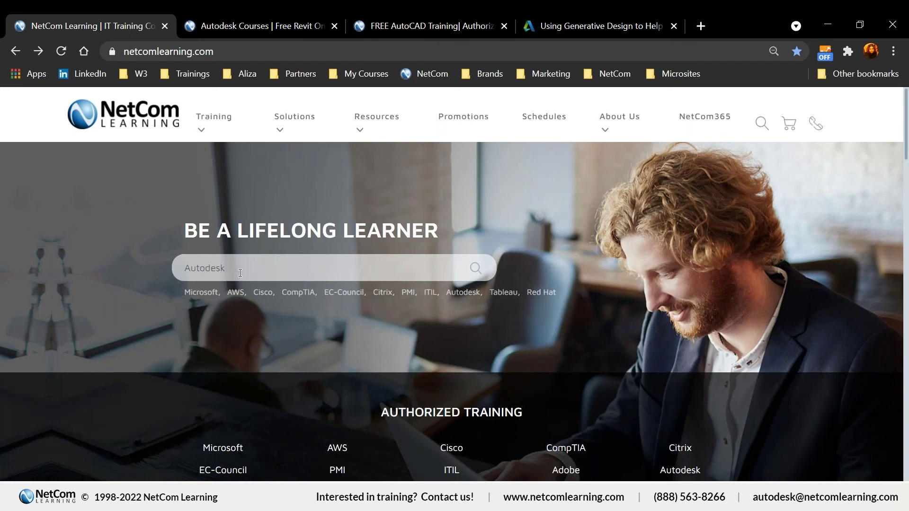
click(476, 268)
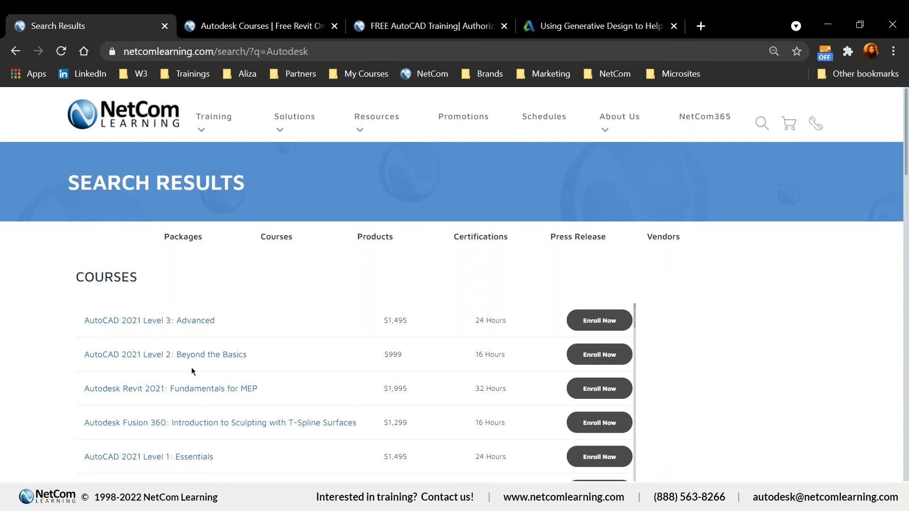
Step: Examine the courses, packages, products and certifications listed in the Autodesk search results
scroll(192, 371, down, 3)
scroll(355, 392, down, 10)
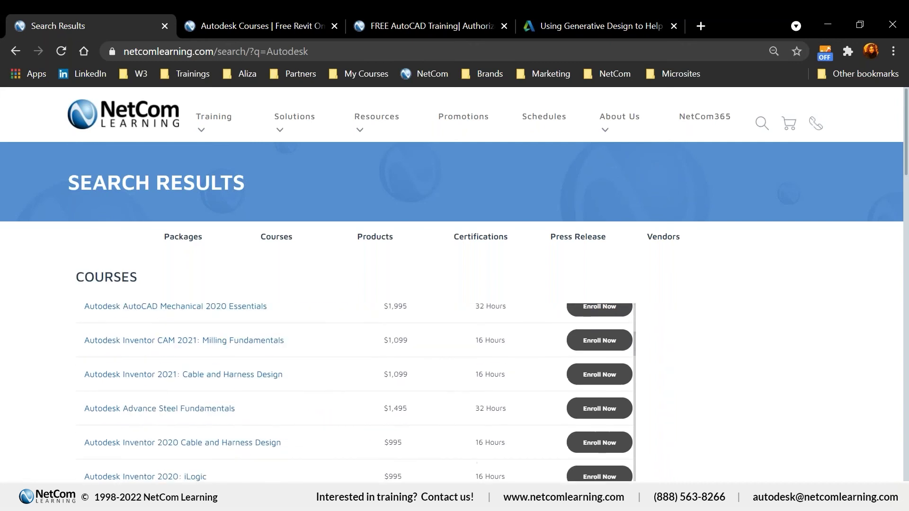
scroll(228, 401, down, 15)
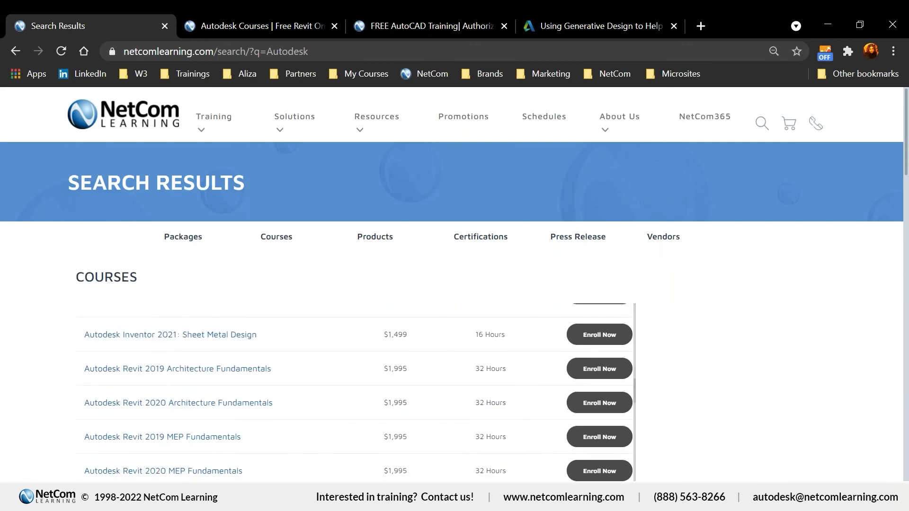
scroll(228, 400, down, 2)
scroll(790, 363, down, 7)
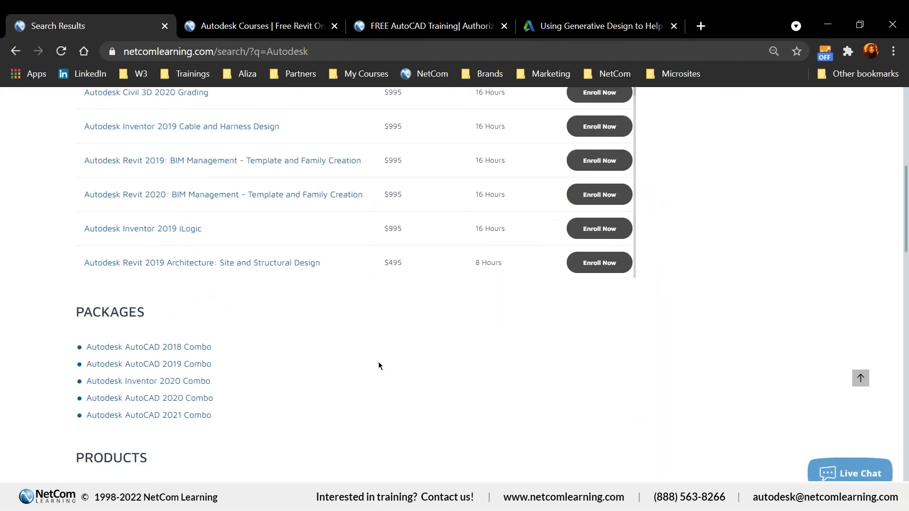
scroll(378, 364, down, 2)
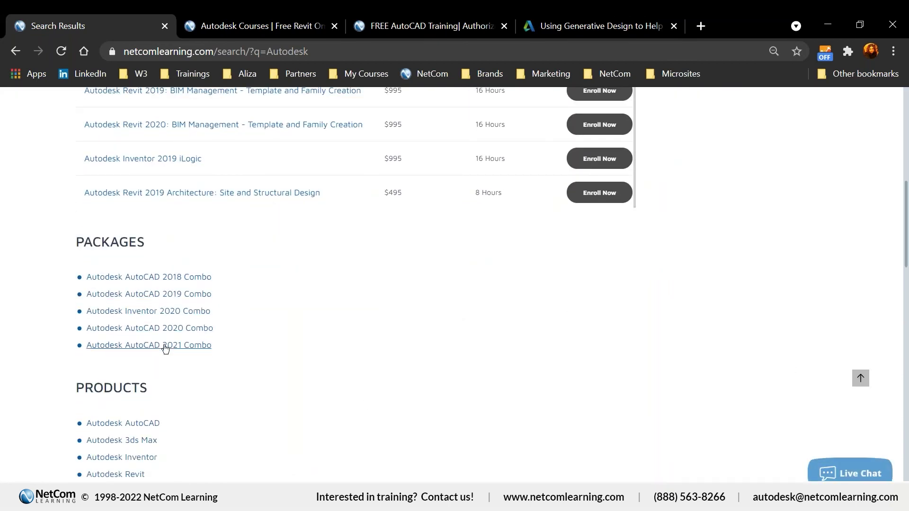
scroll(322, 367, down, 1)
scroll(322, 364, down, 4)
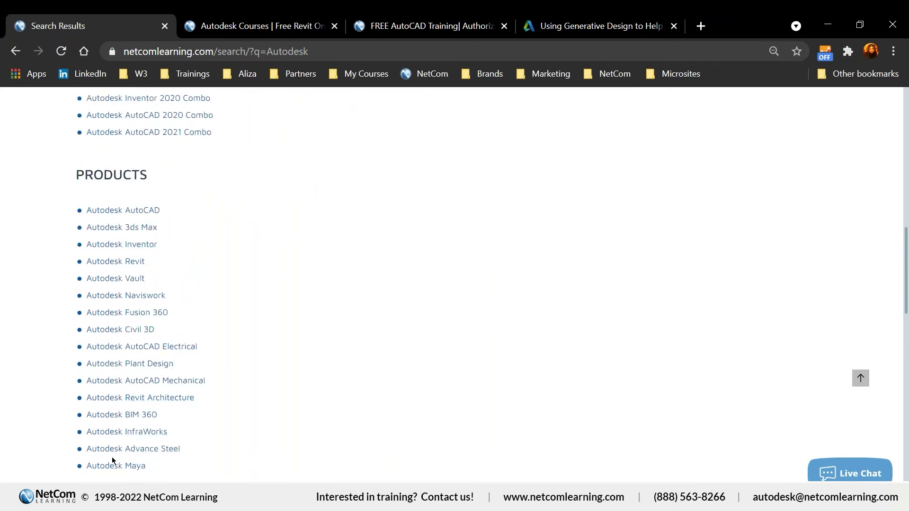
scroll(402, 365, down, 6)
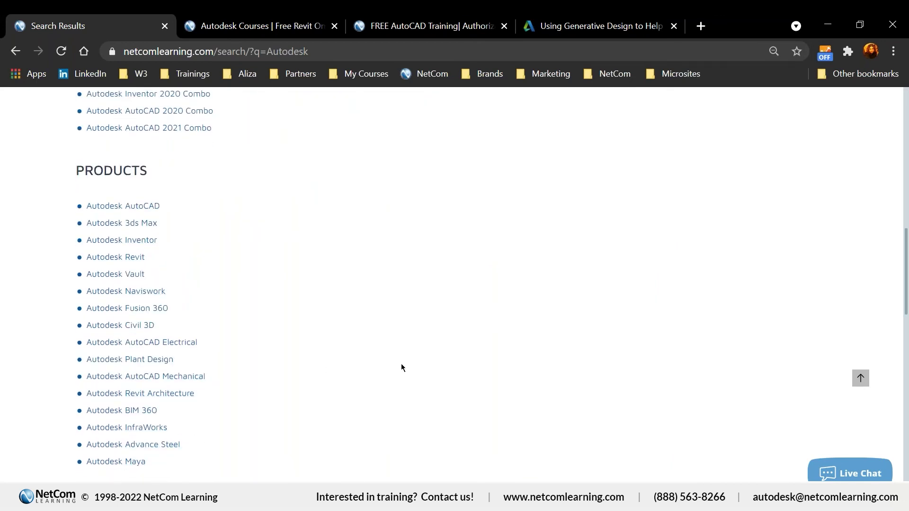
scroll(402, 367, down, 2)
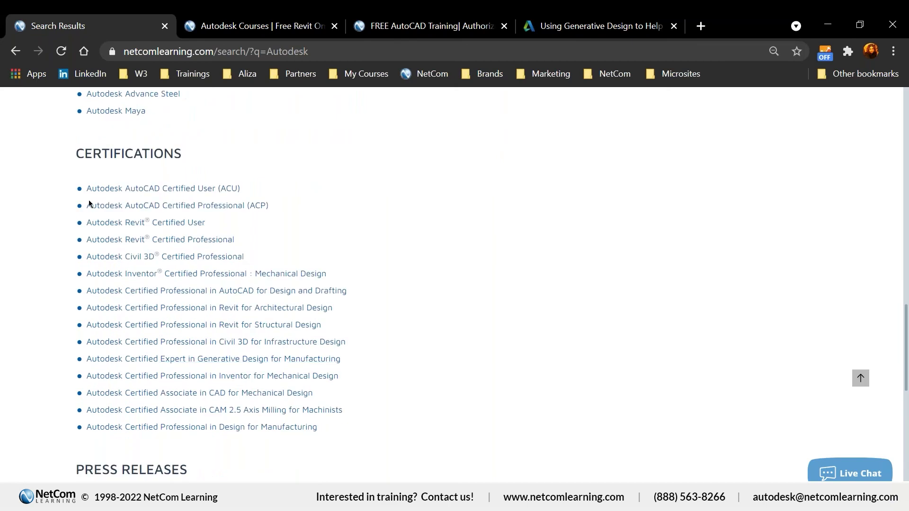